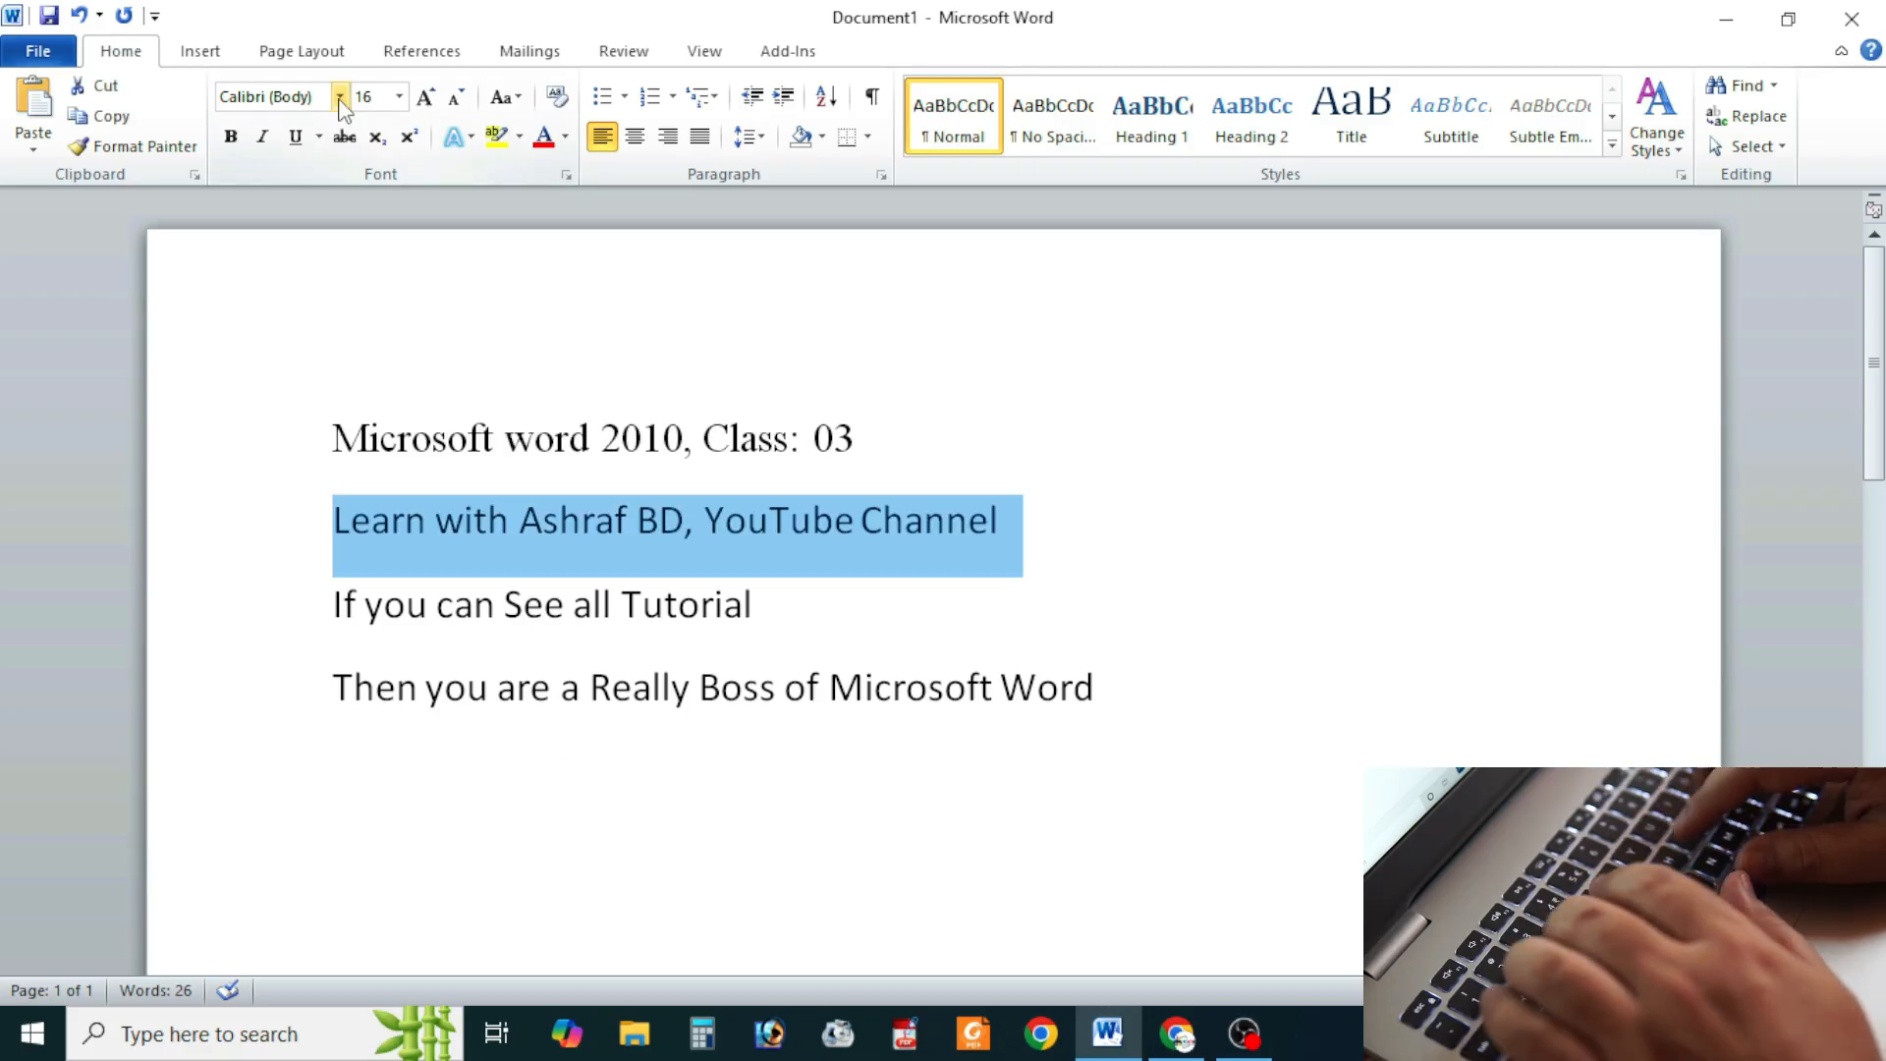
# Step: Change the second line's font to Arial and the "If you can See all Tutorial" line's font to Arial Narrow
pyautogui.click(339, 96)
pyautogui.click(257, 321)
pyautogui.moveTo(332, 601); pyautogui.dragTo(753, 600)
pyautogui.click(339, 96)
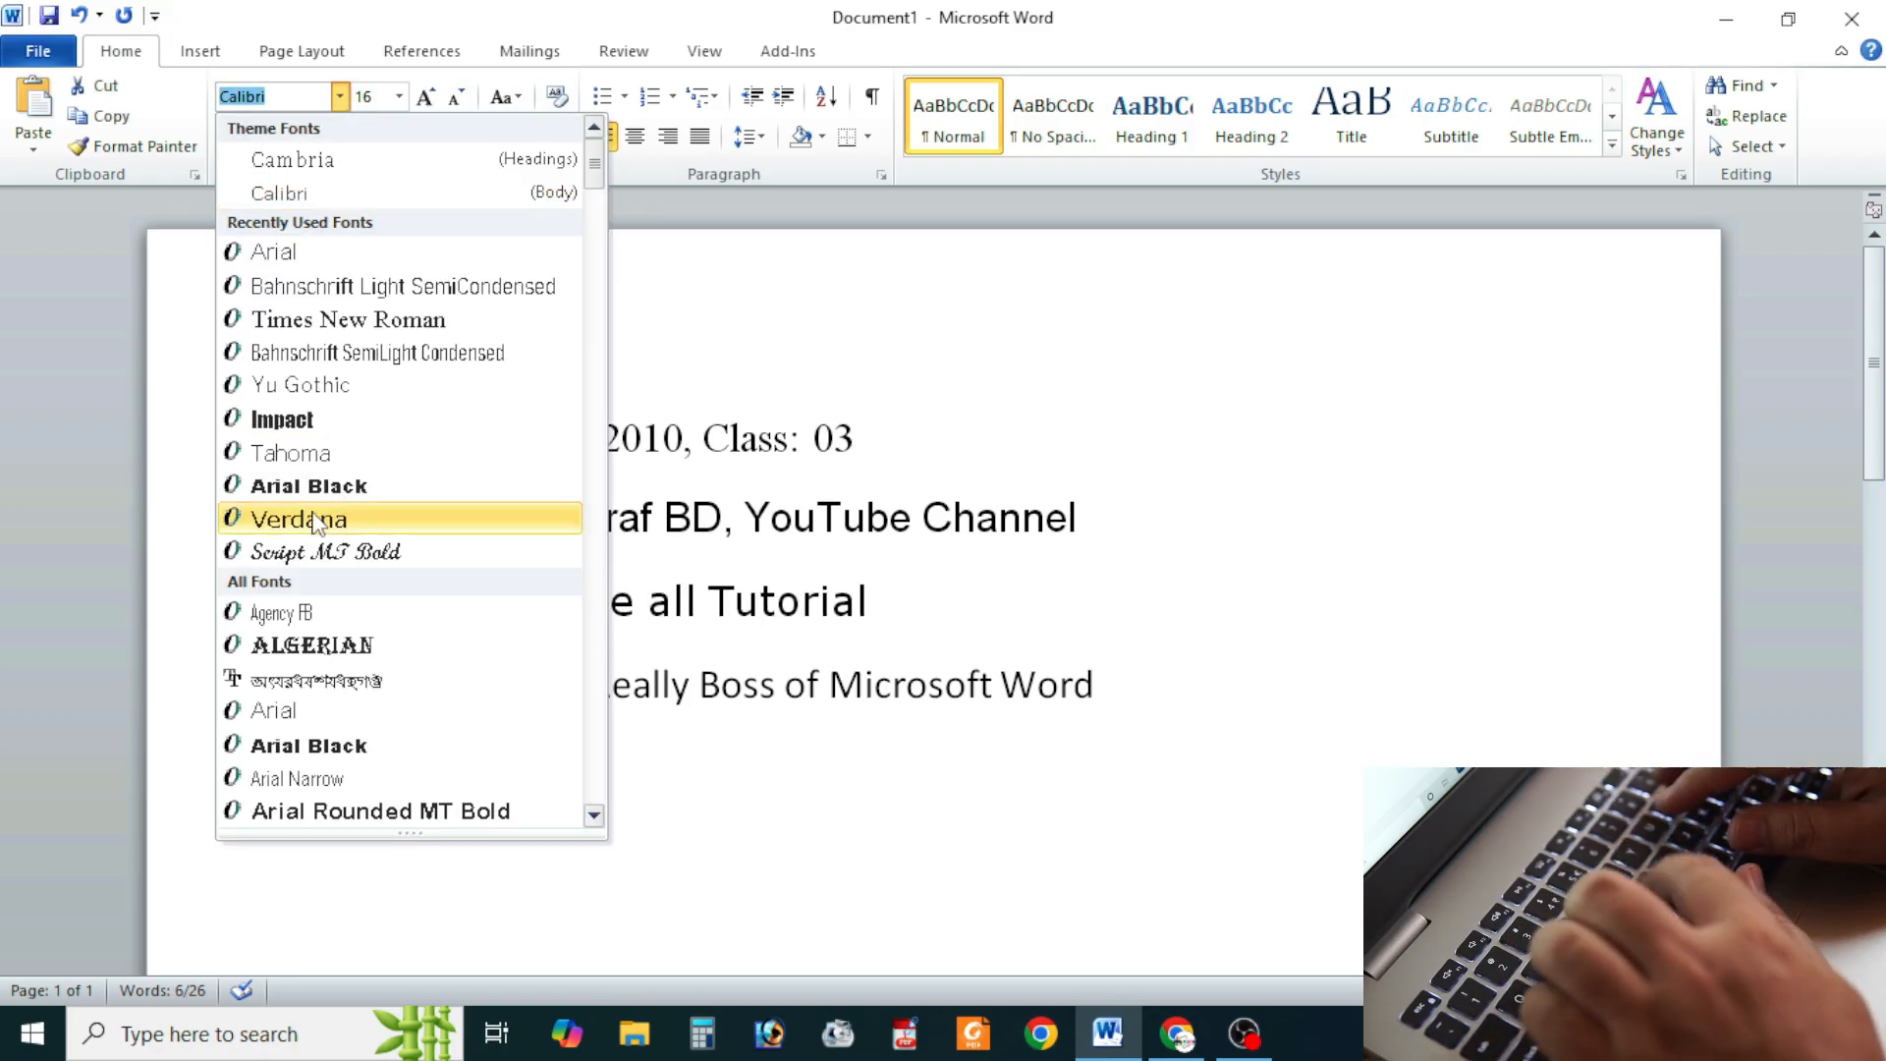
pyautogui.click(295, 778)
# Step: Change the font of the line "Then you are a Really Boss of Microsoft Word" to Bell MT
pyautogui.moveTo(332, 681); pyautogui.dragTo(1097, 684)
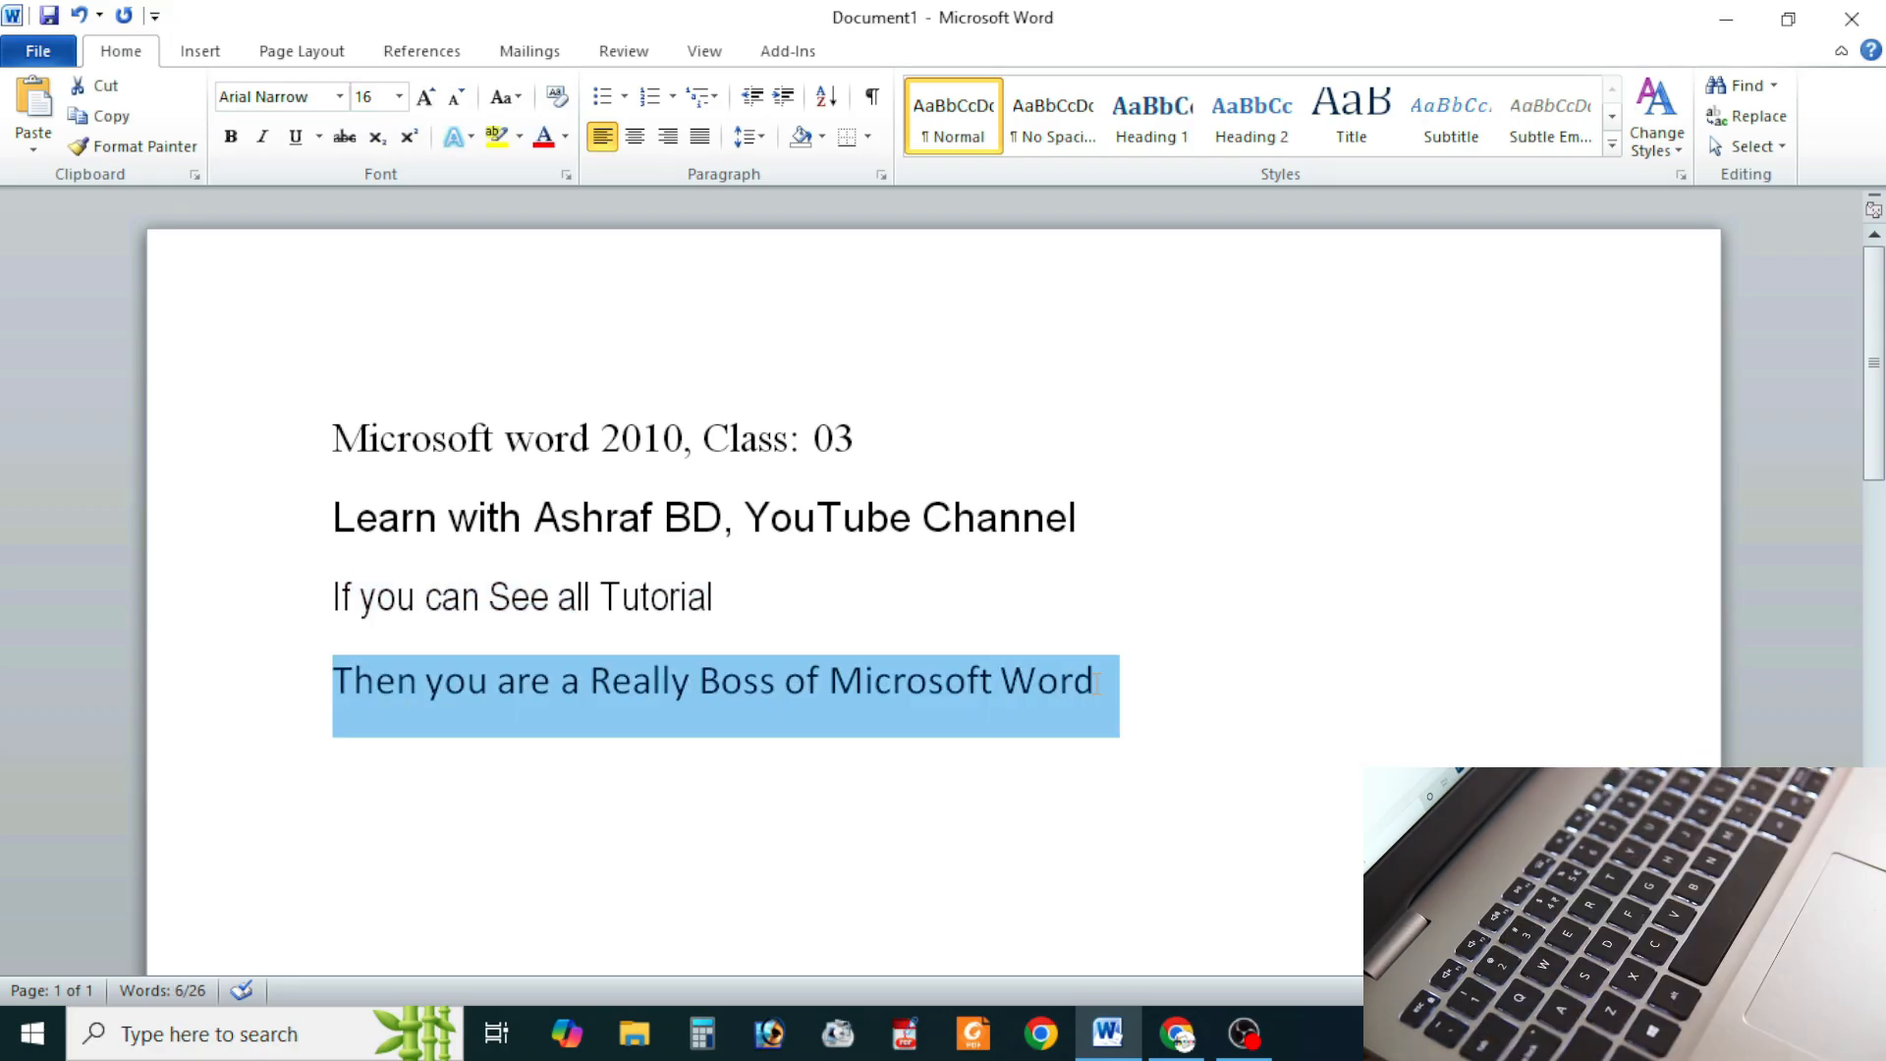
pyautogui.click(338, 97)
pyautogui.scroll(-6, 285, 491)
pyautogui.click(294, 539)
pyautogui.click(684, 844)
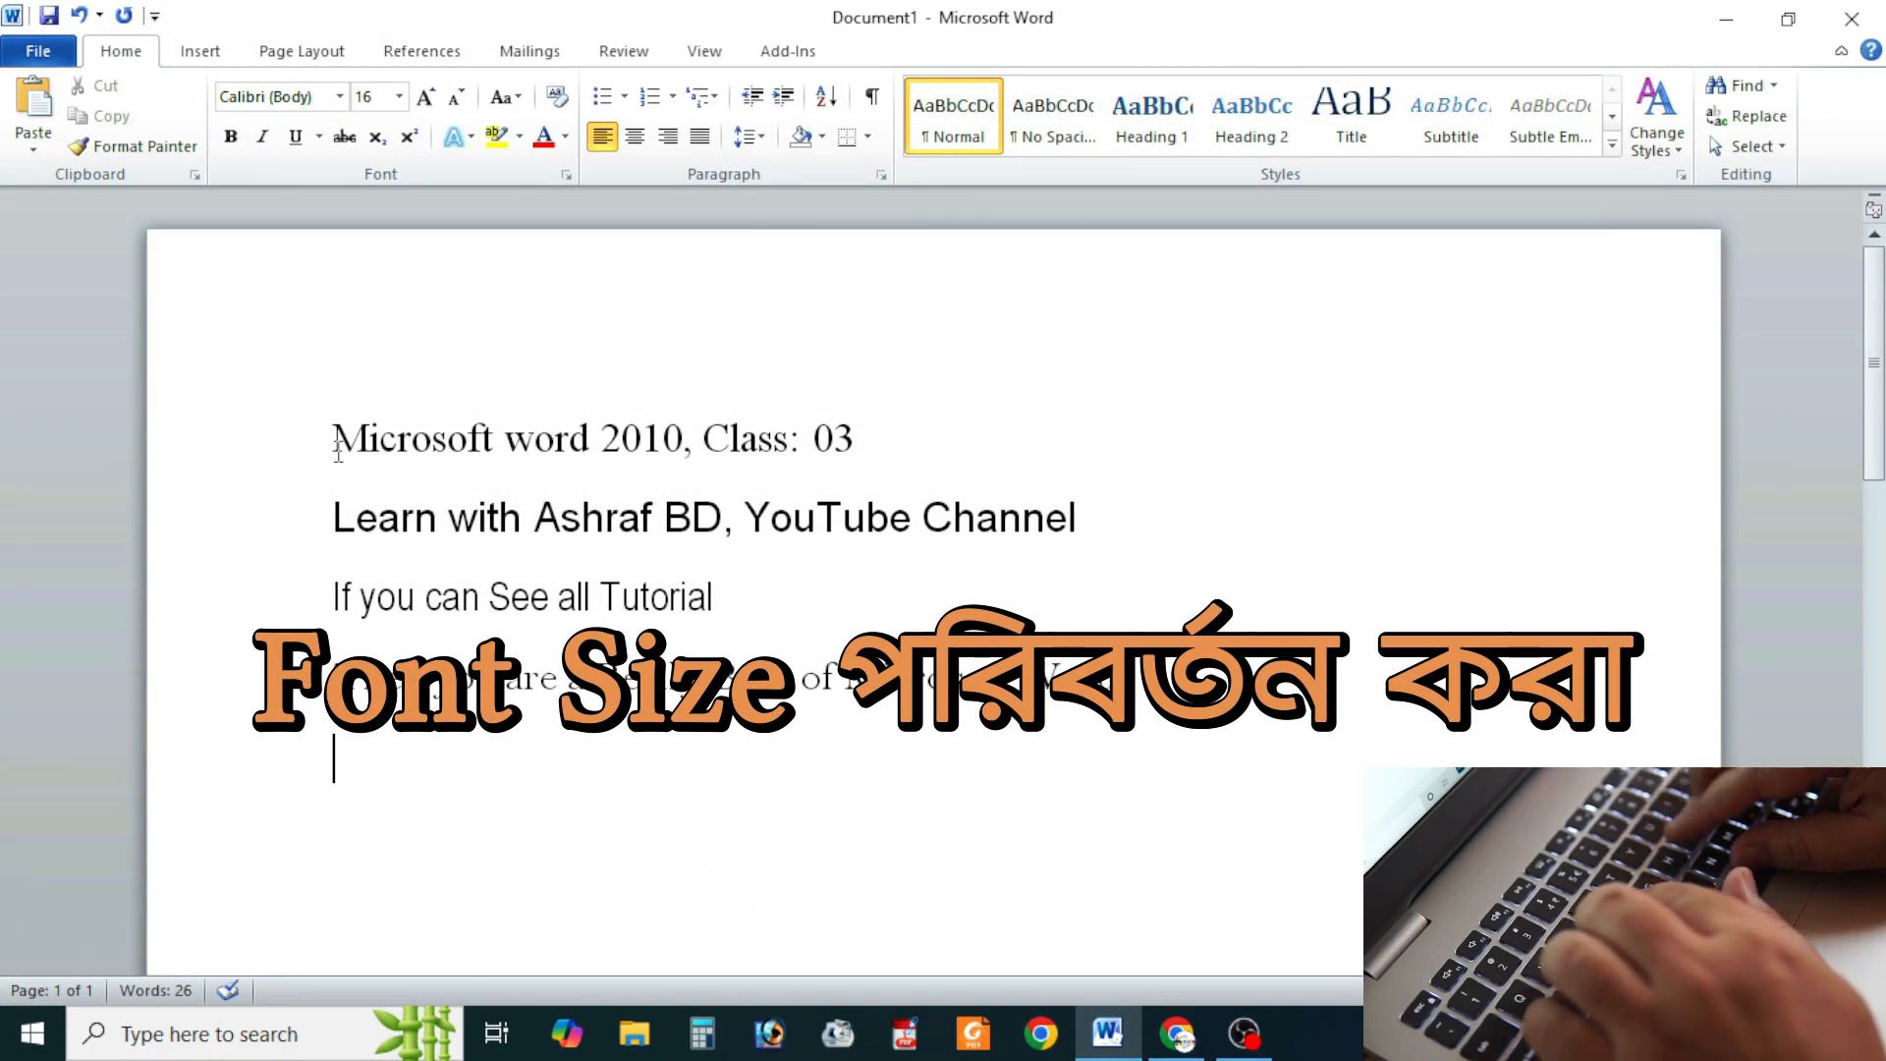
# Step: Set the first and third lines to font size 26 and open the font colour choices for the first line
pyautogui.moveTo(332, 440); pyautogui.dragTo(919, 440)
pyautogui.click(398, 96)
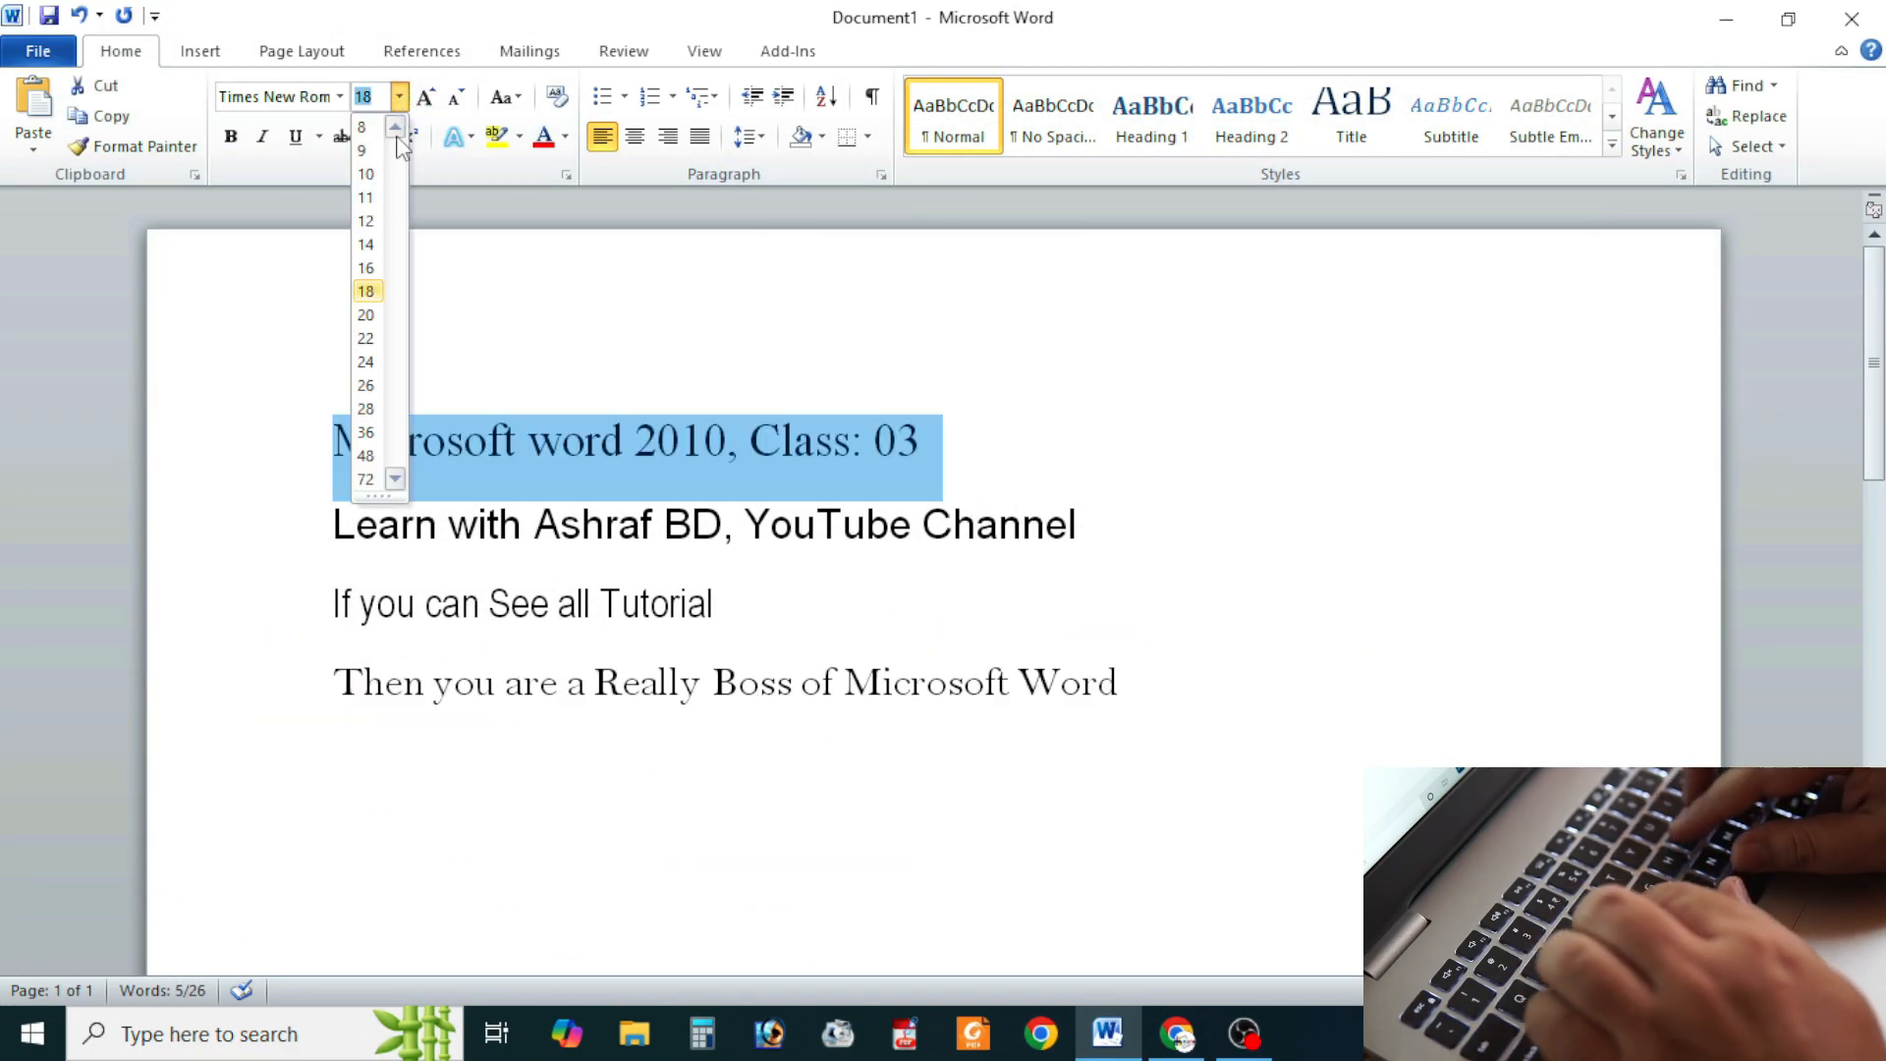
pyautogui.click(365, 385)
pyautogui.moveTo(332, 630); pyautogui.dragTo(715, 629)
pyautogui.click(399, 97)
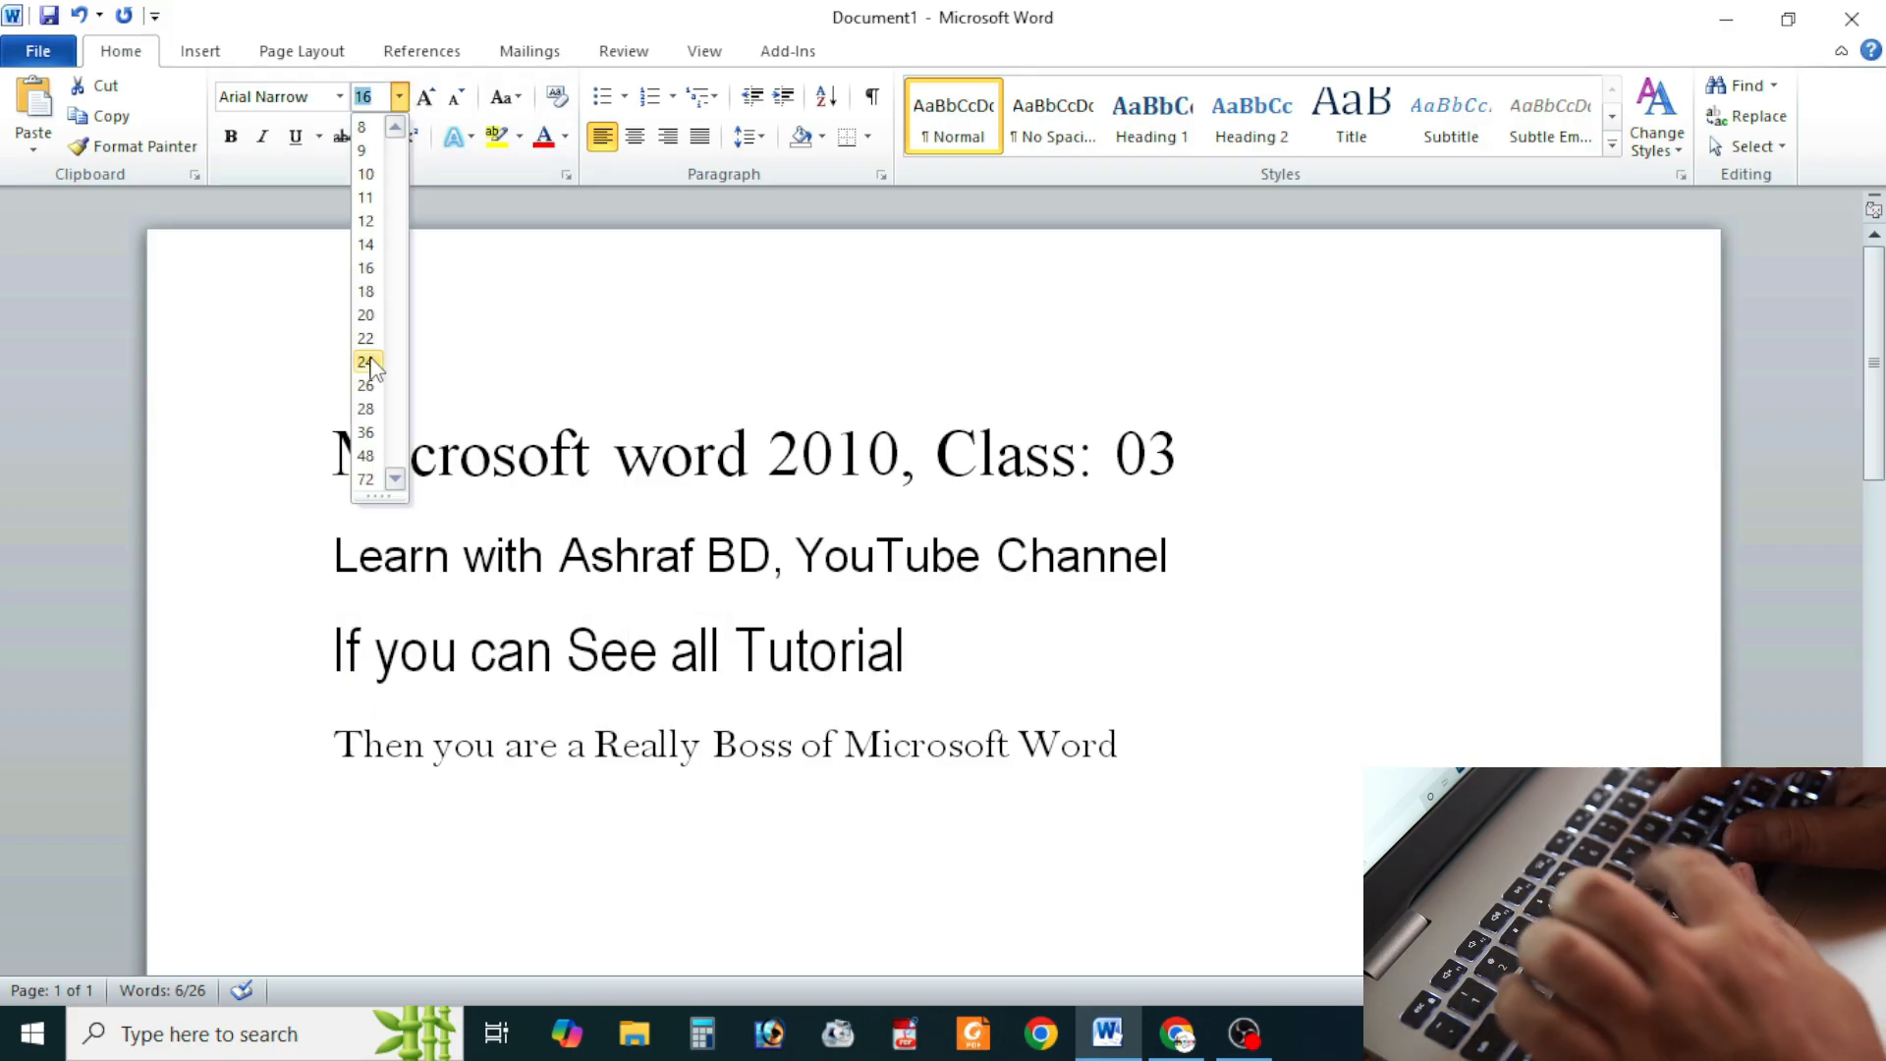
pyautogui.click(365, 385)
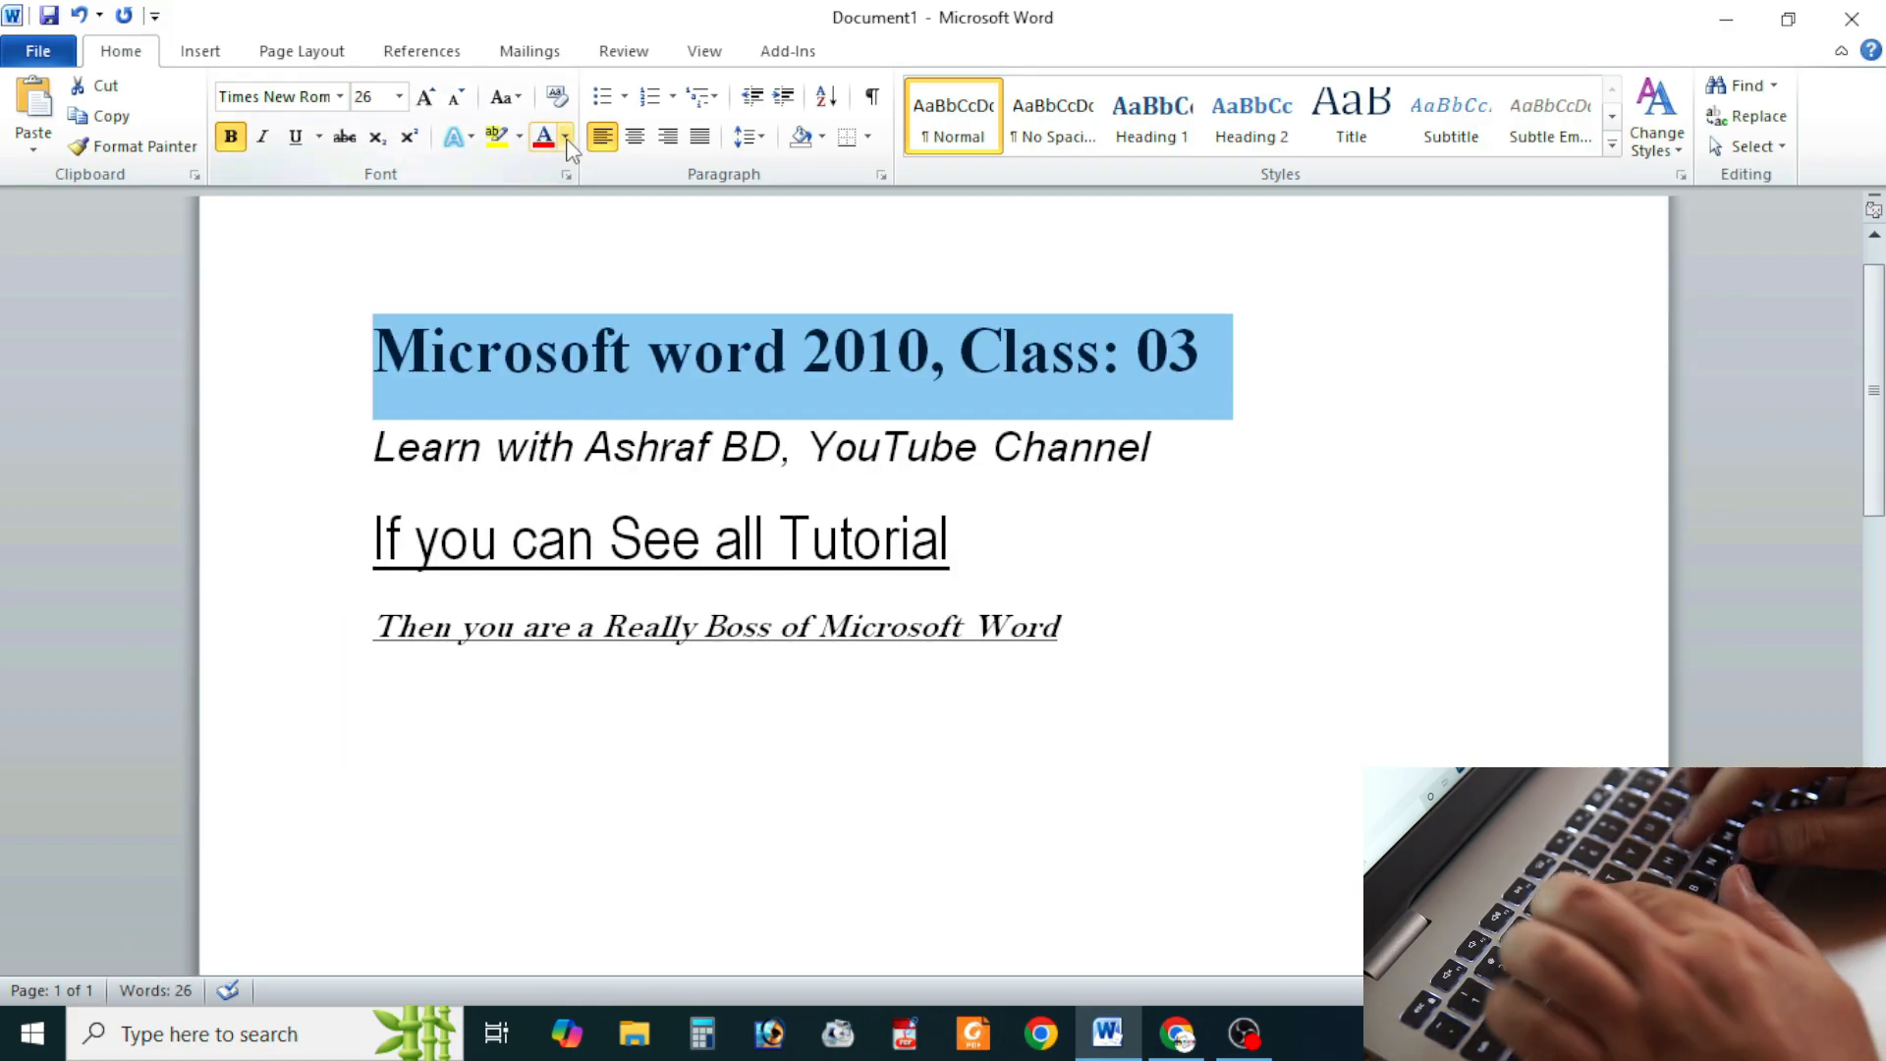
pyautogui.click(567, 138)
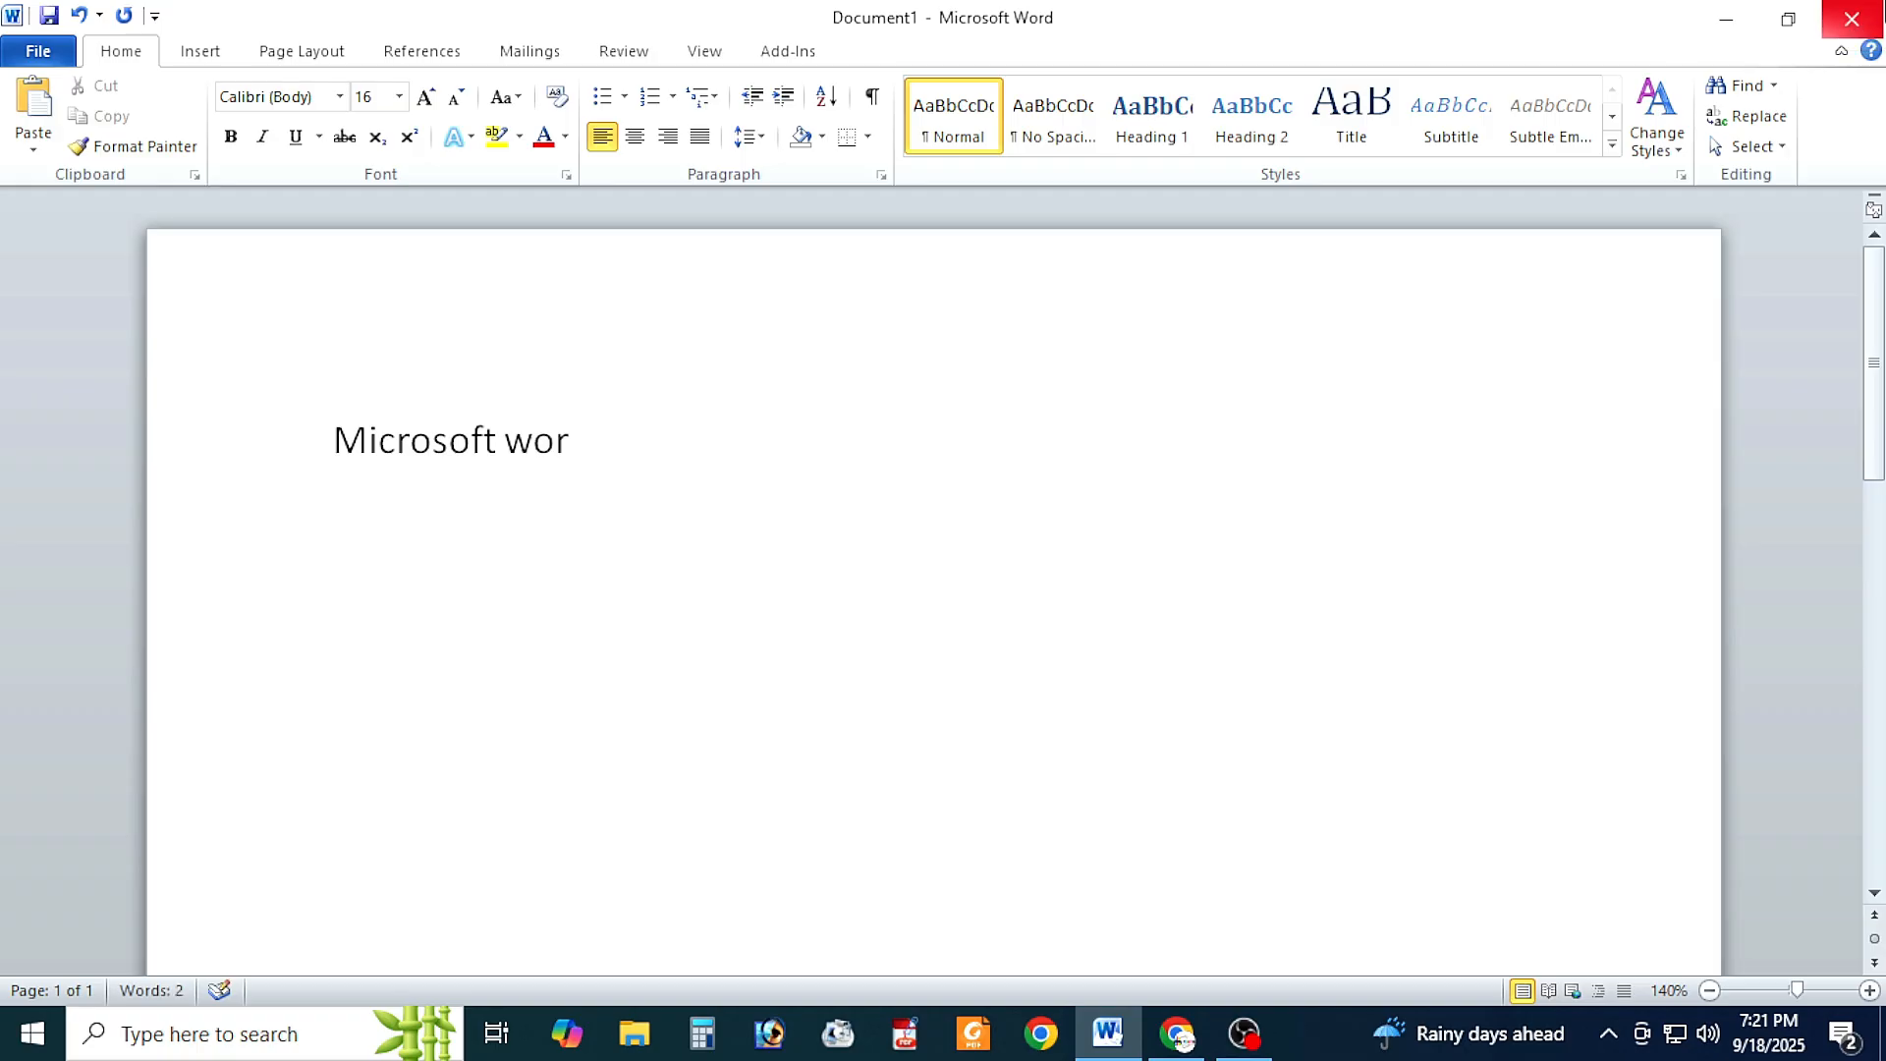
# Step: Write "Microsoft word 2010, Class: 03" as the first line and start a new paragraph
pyautogui.write('d 2010')
pyautogui.write(', Class:')
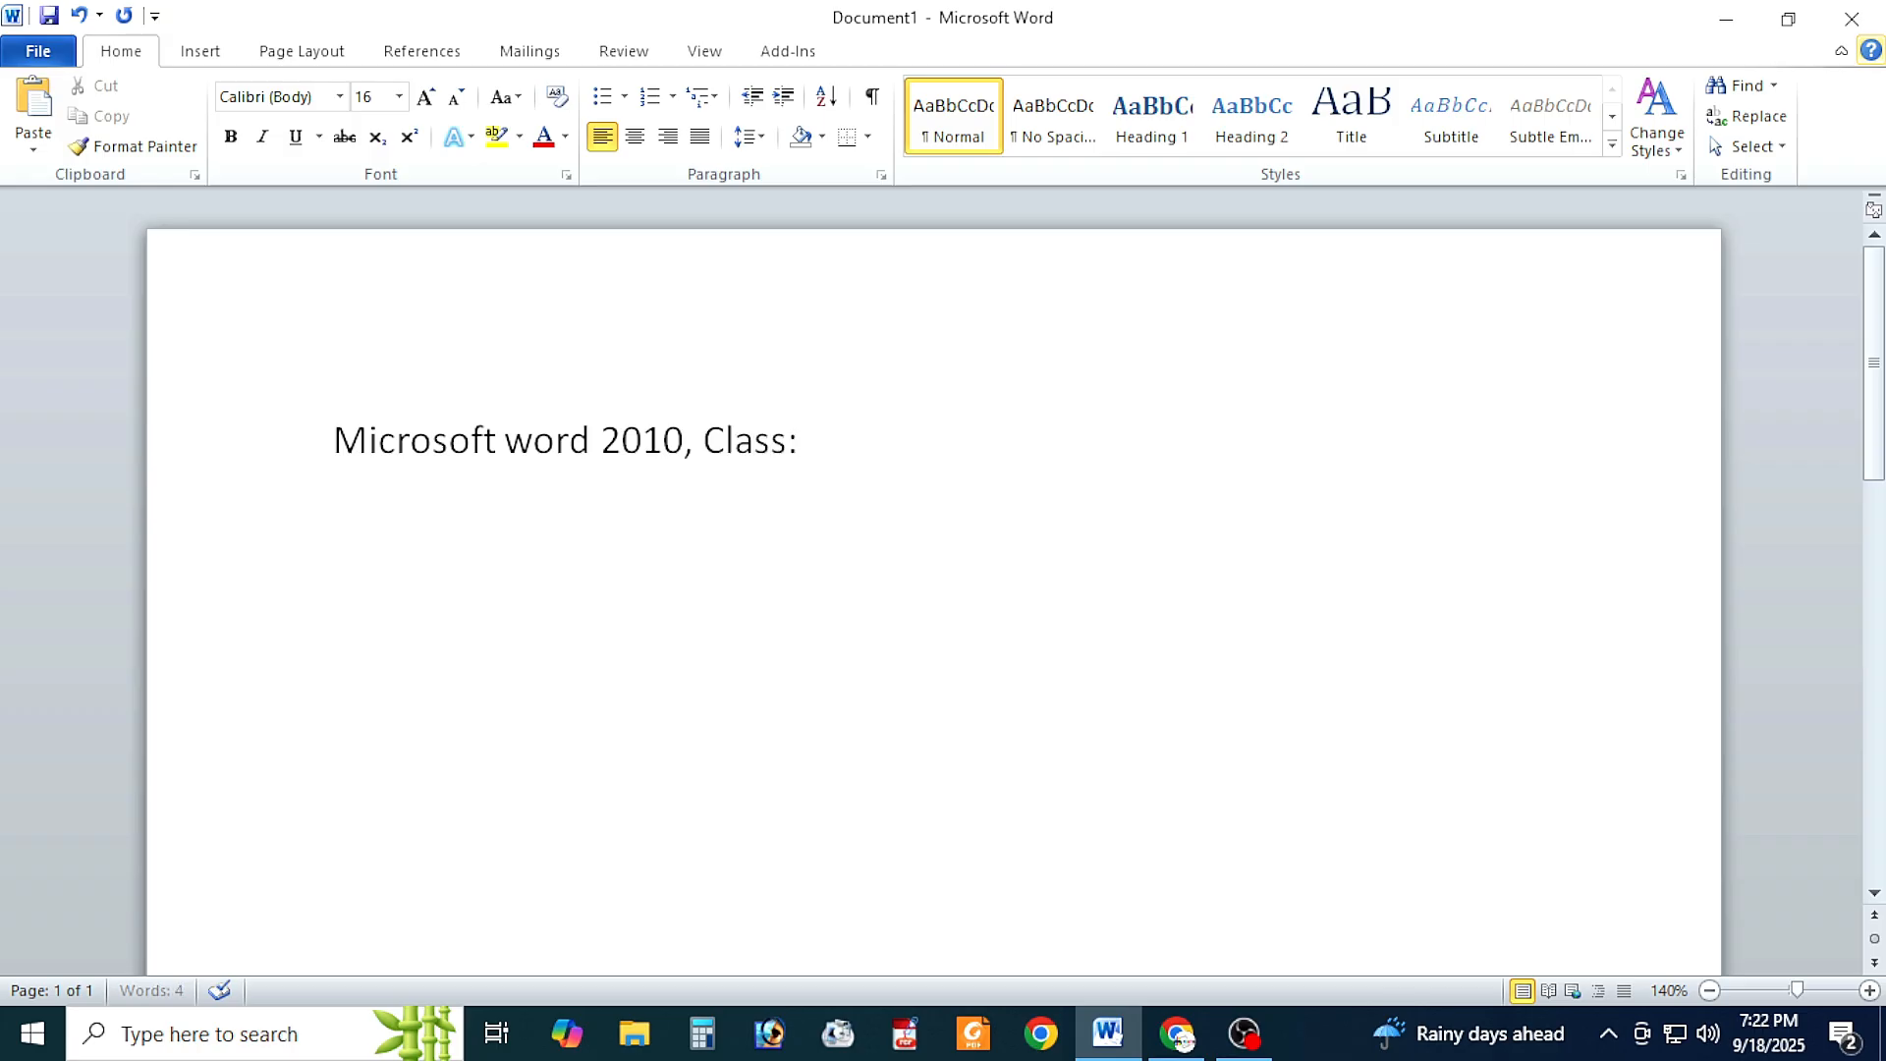
pyautogui.write(' 02')
pyautogui.press('BackSpace')
pyautogui.write('3')
pyautogui.press('Return')
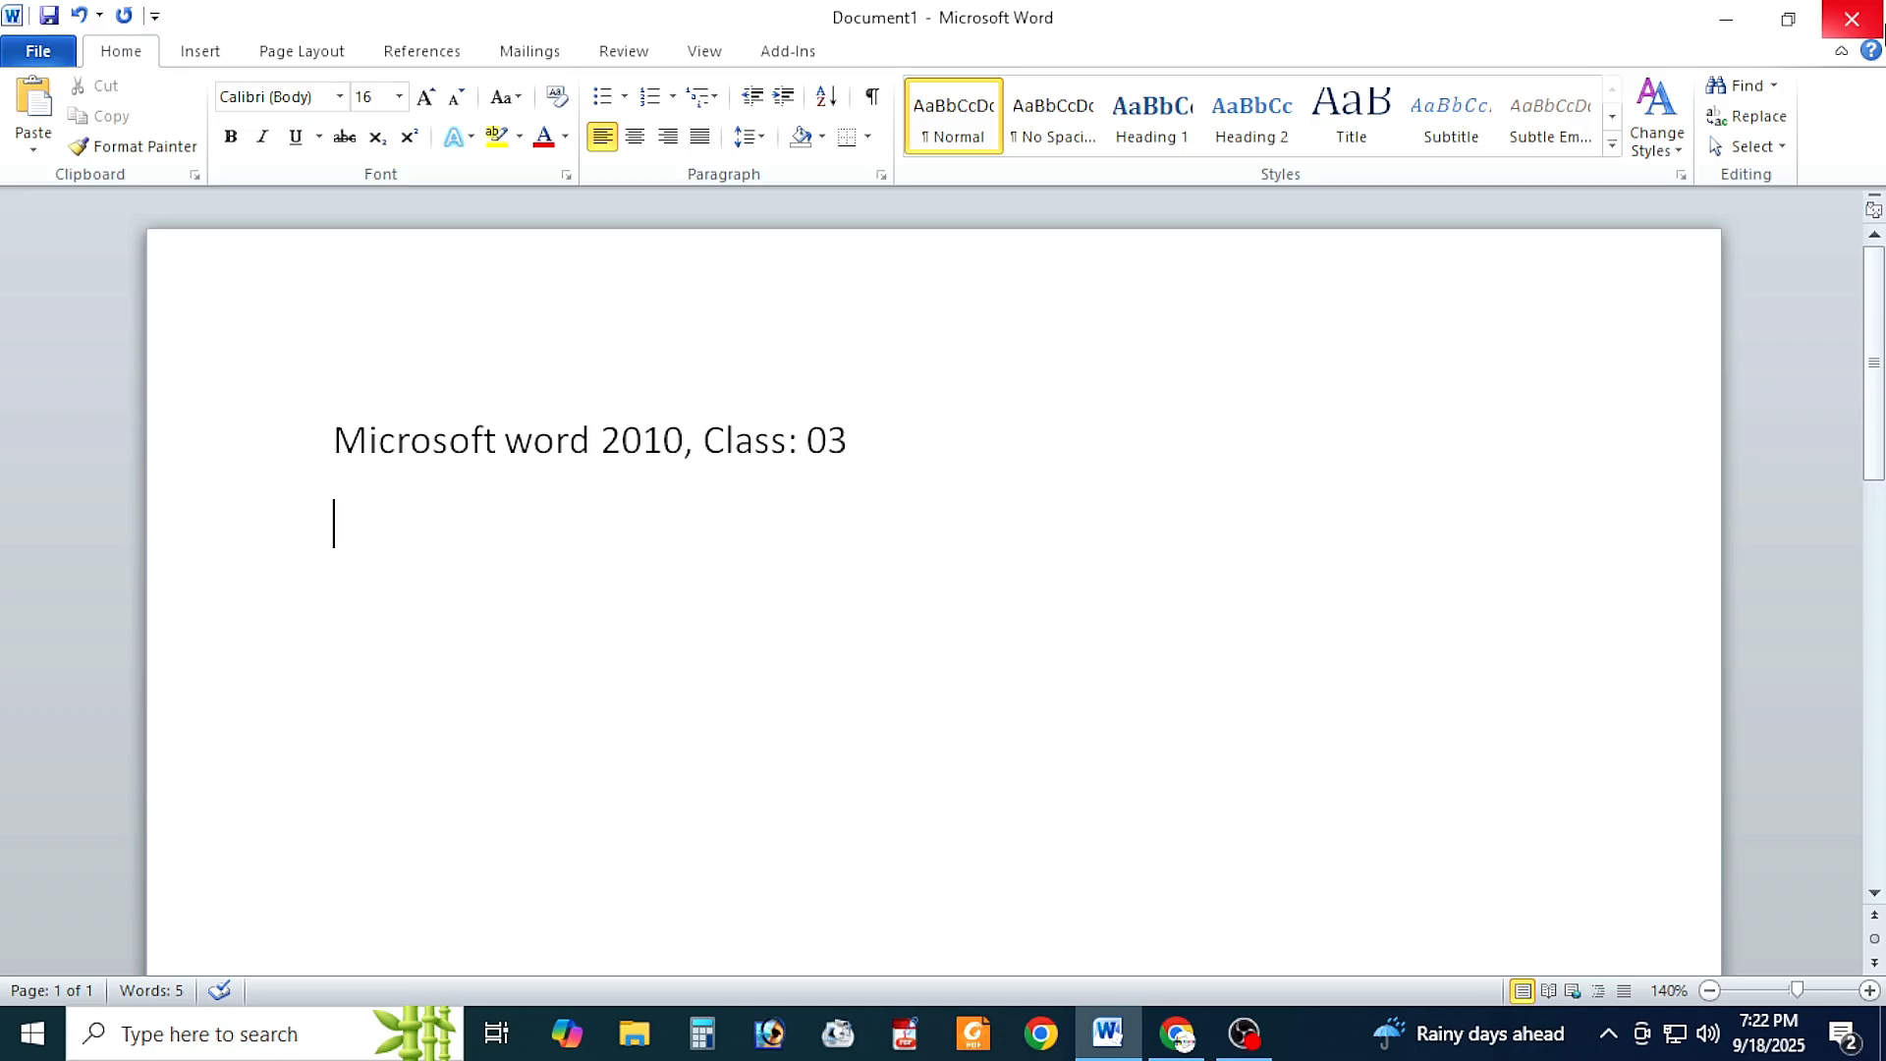
# Step: Write the second line beginning "Learn with", followed by the channel's name and "YouTube Channel"
pyautogui.write('Learn')
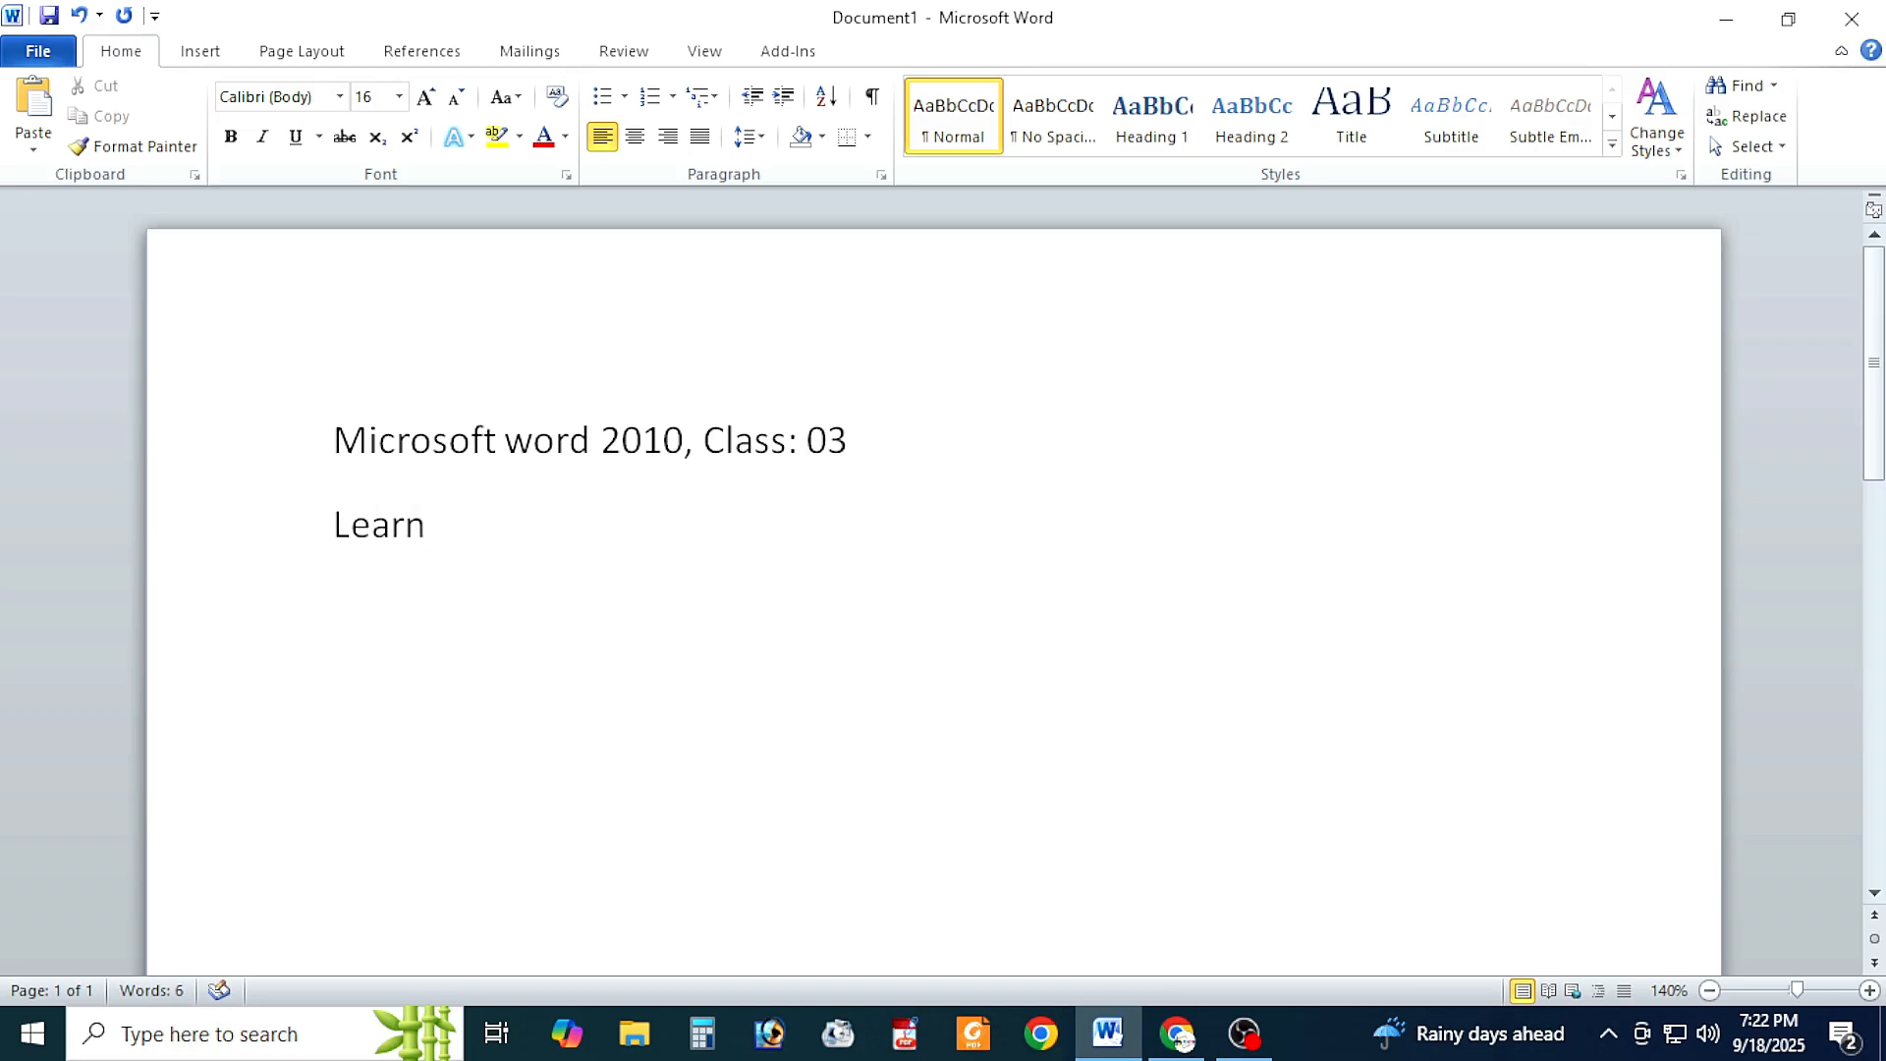
pyautogui.write(' with Ashraf B')
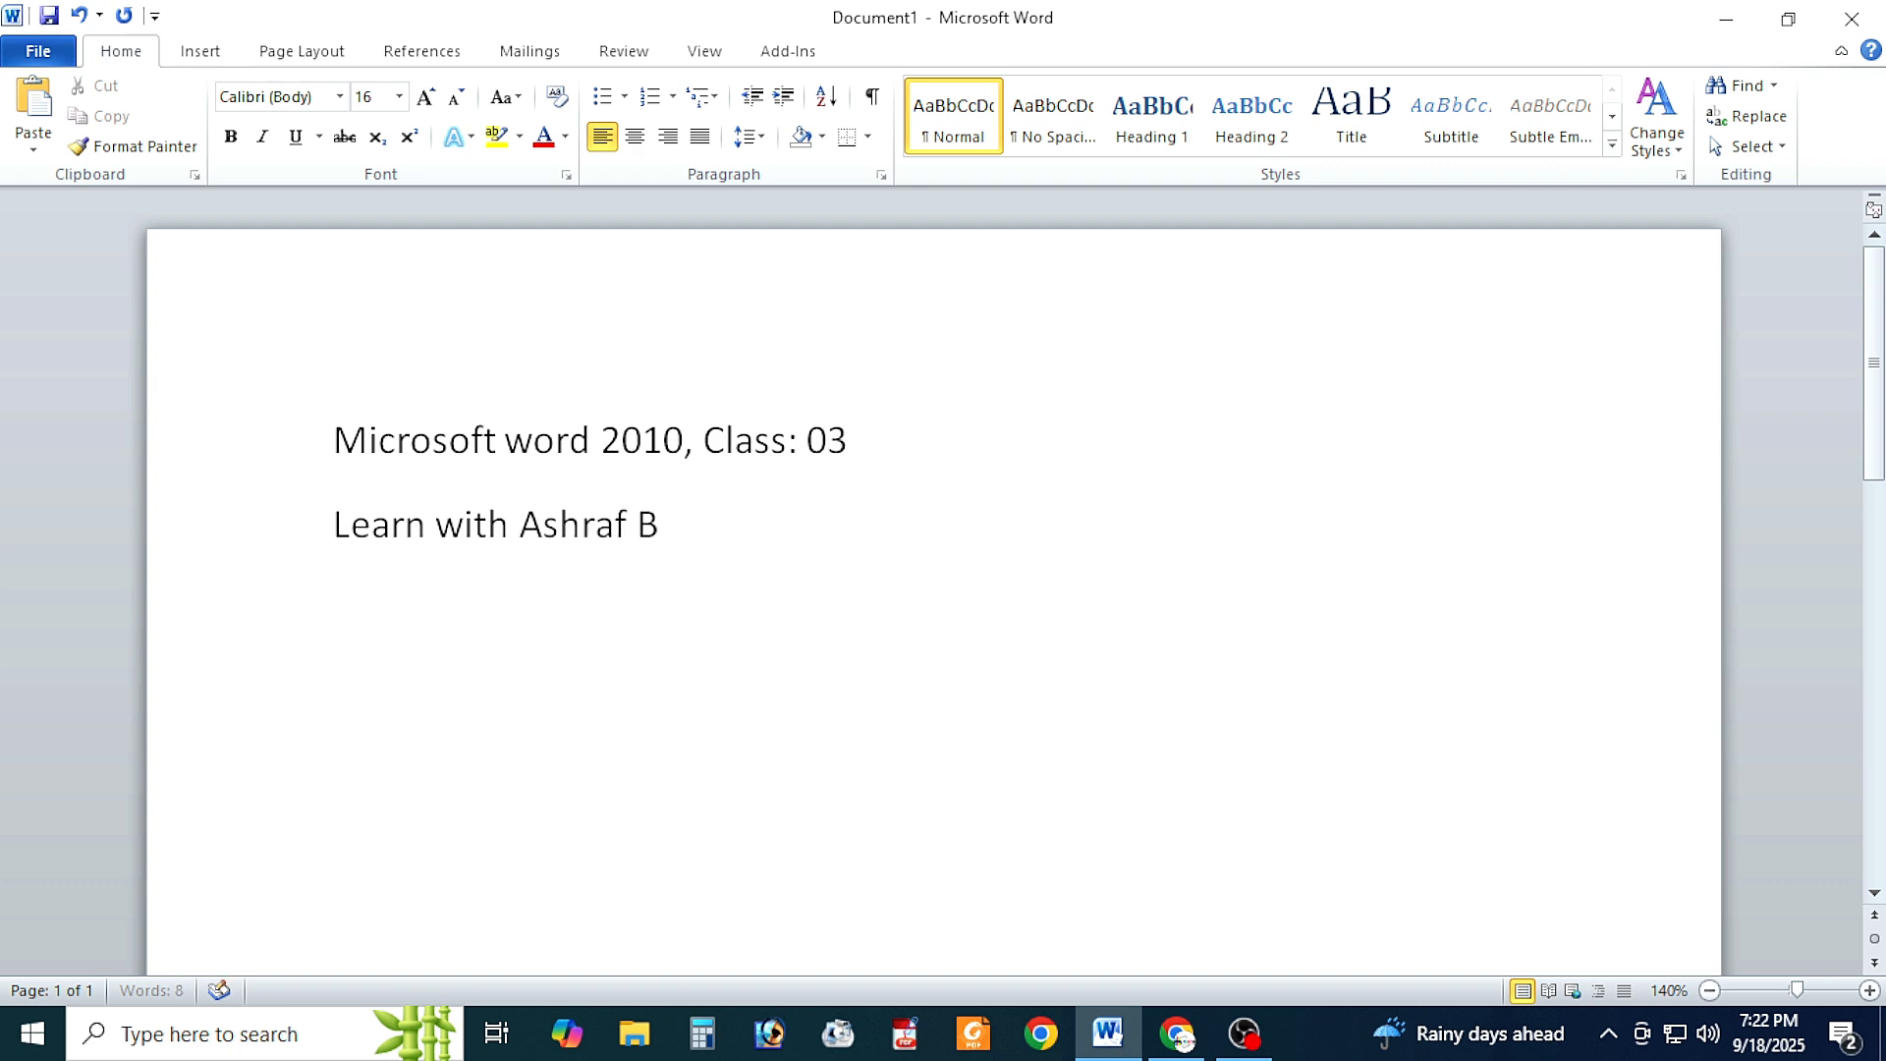
pyautogui.write('D YouTube Chnal')
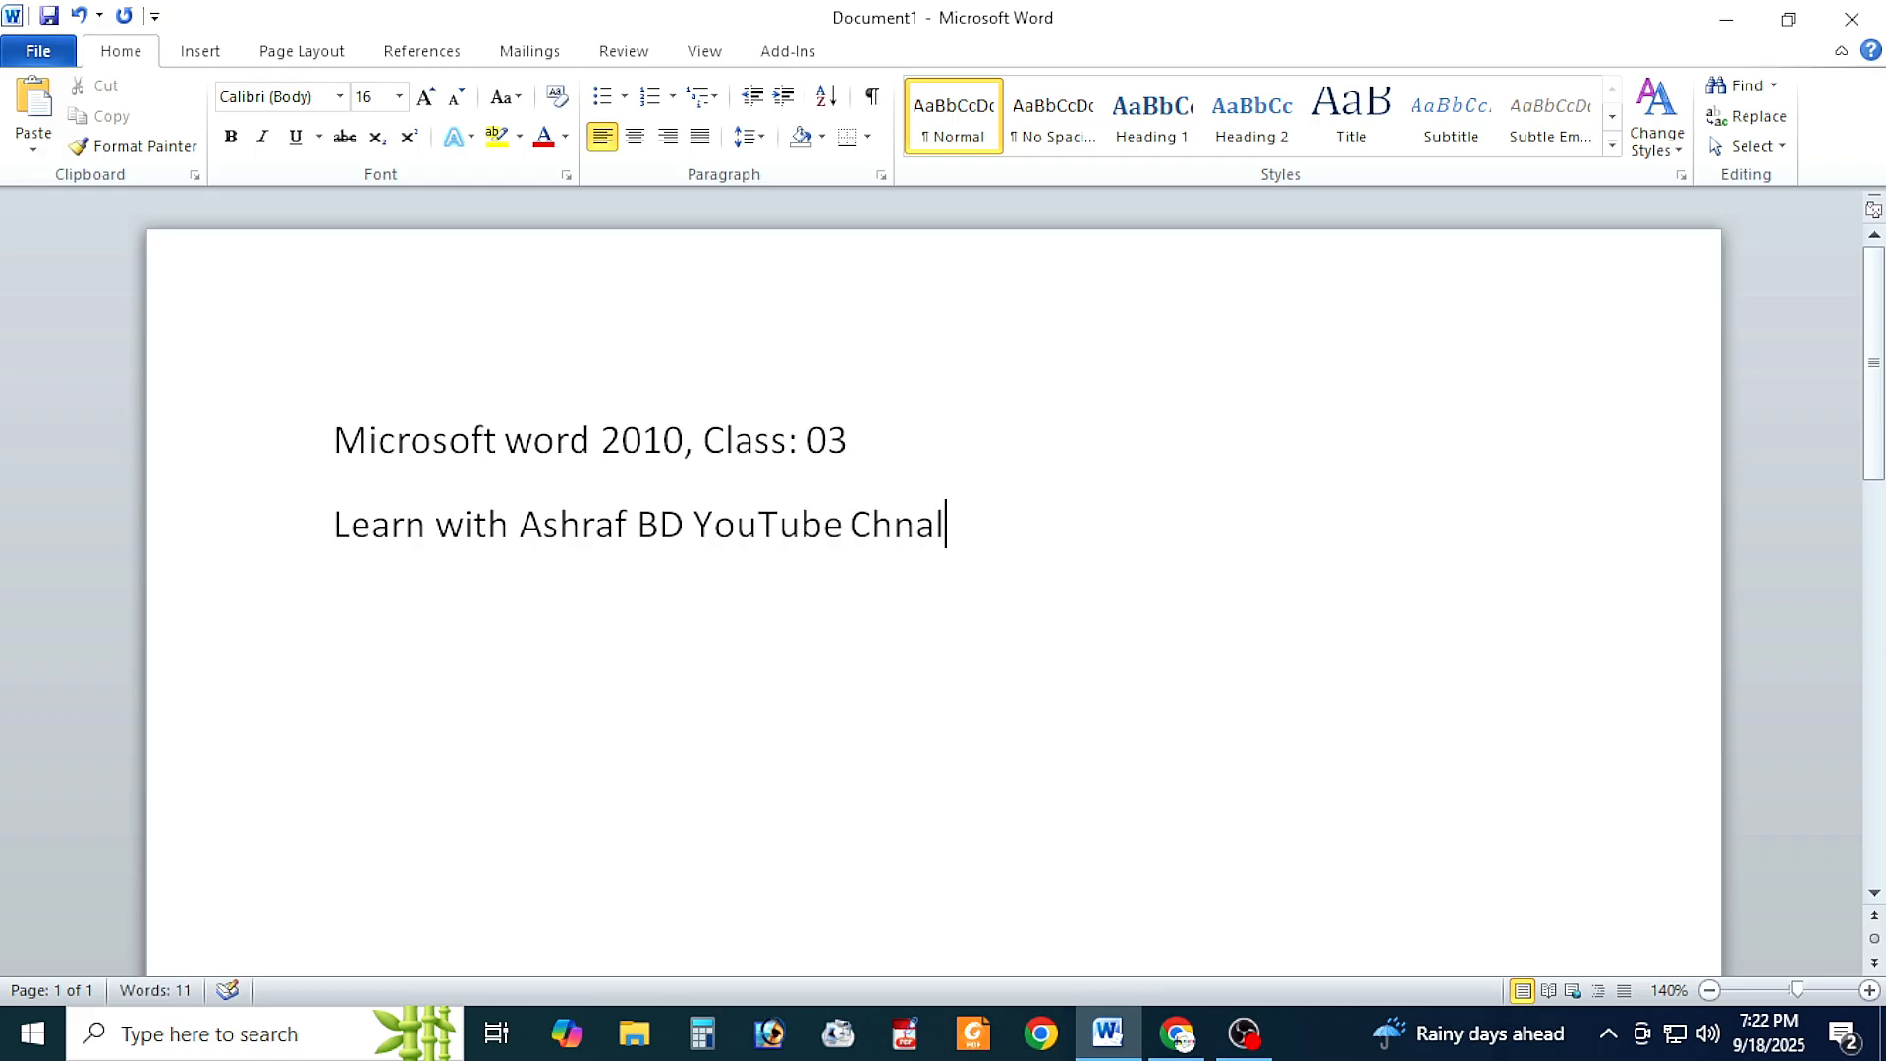
pyautogui.press('BackSpace')
pyautogui.press('BackSpace')
pyautogui.press('BackSpace')
pyautogui.write('annel ')
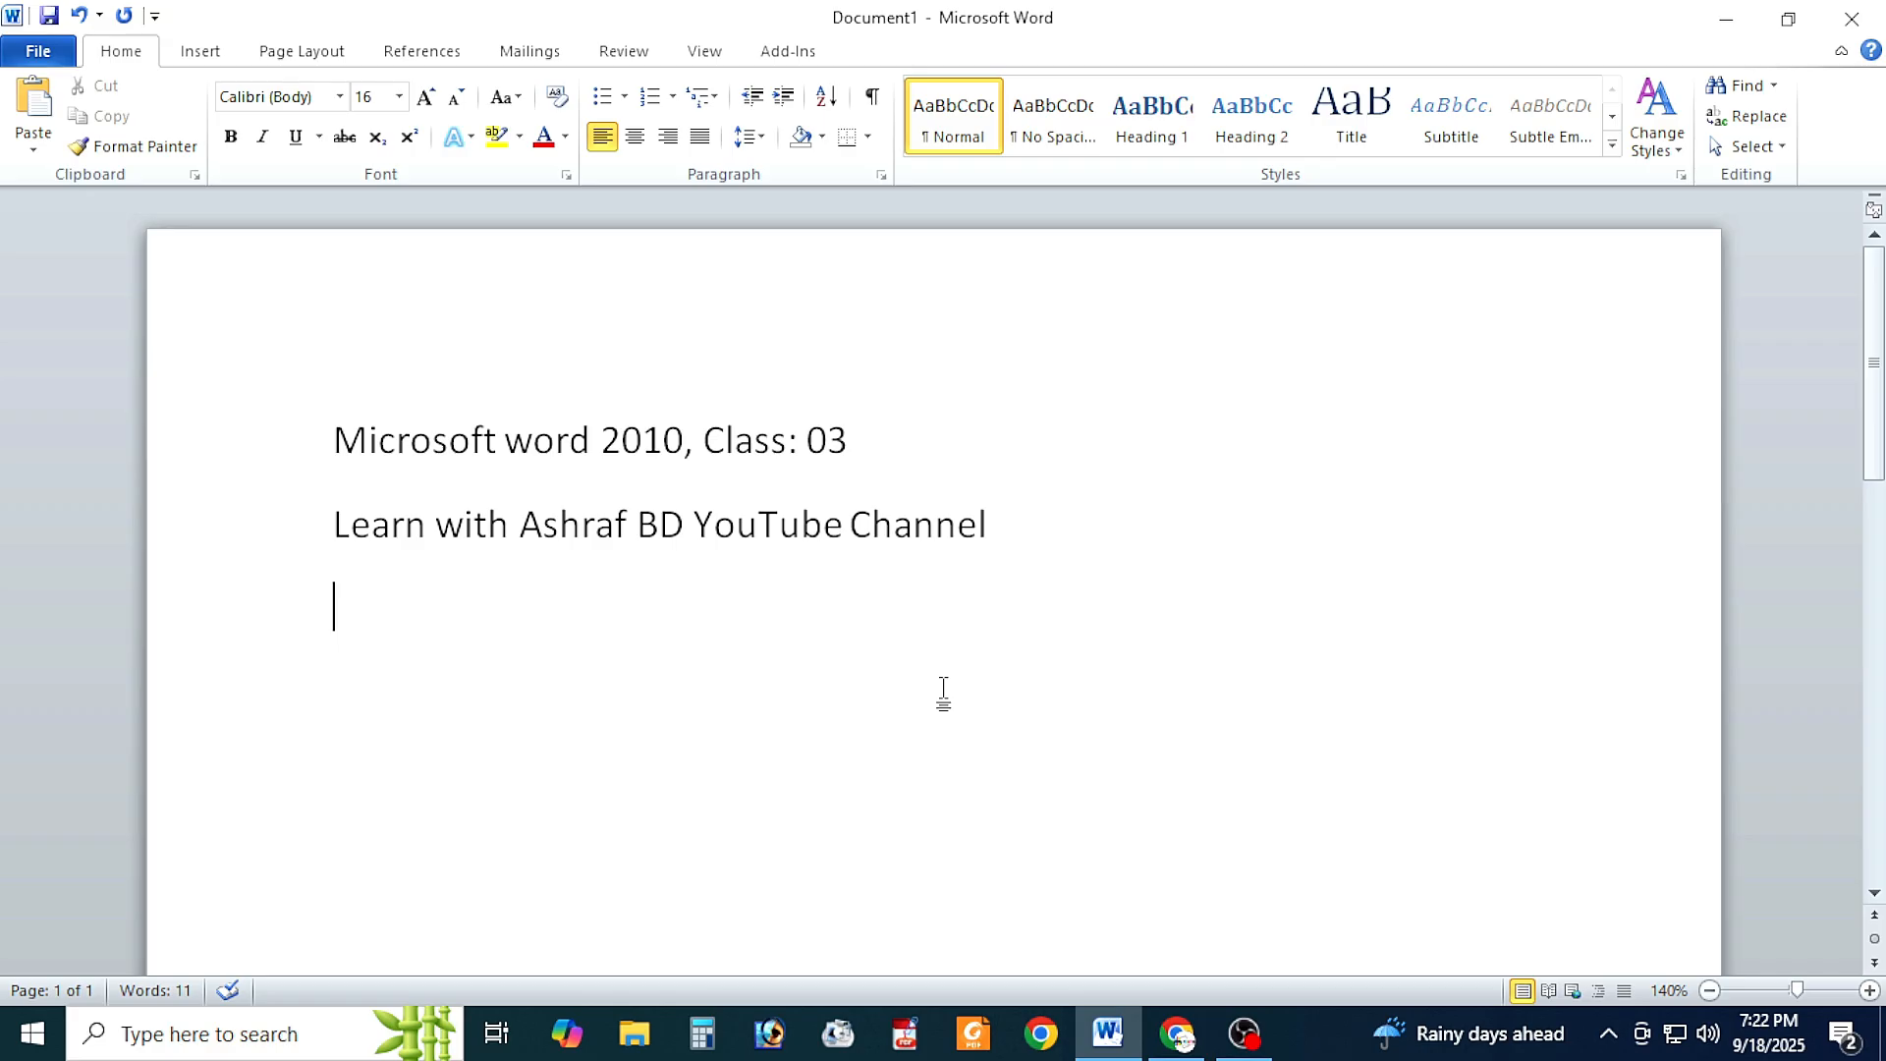
pyautogui.write('If you cand')
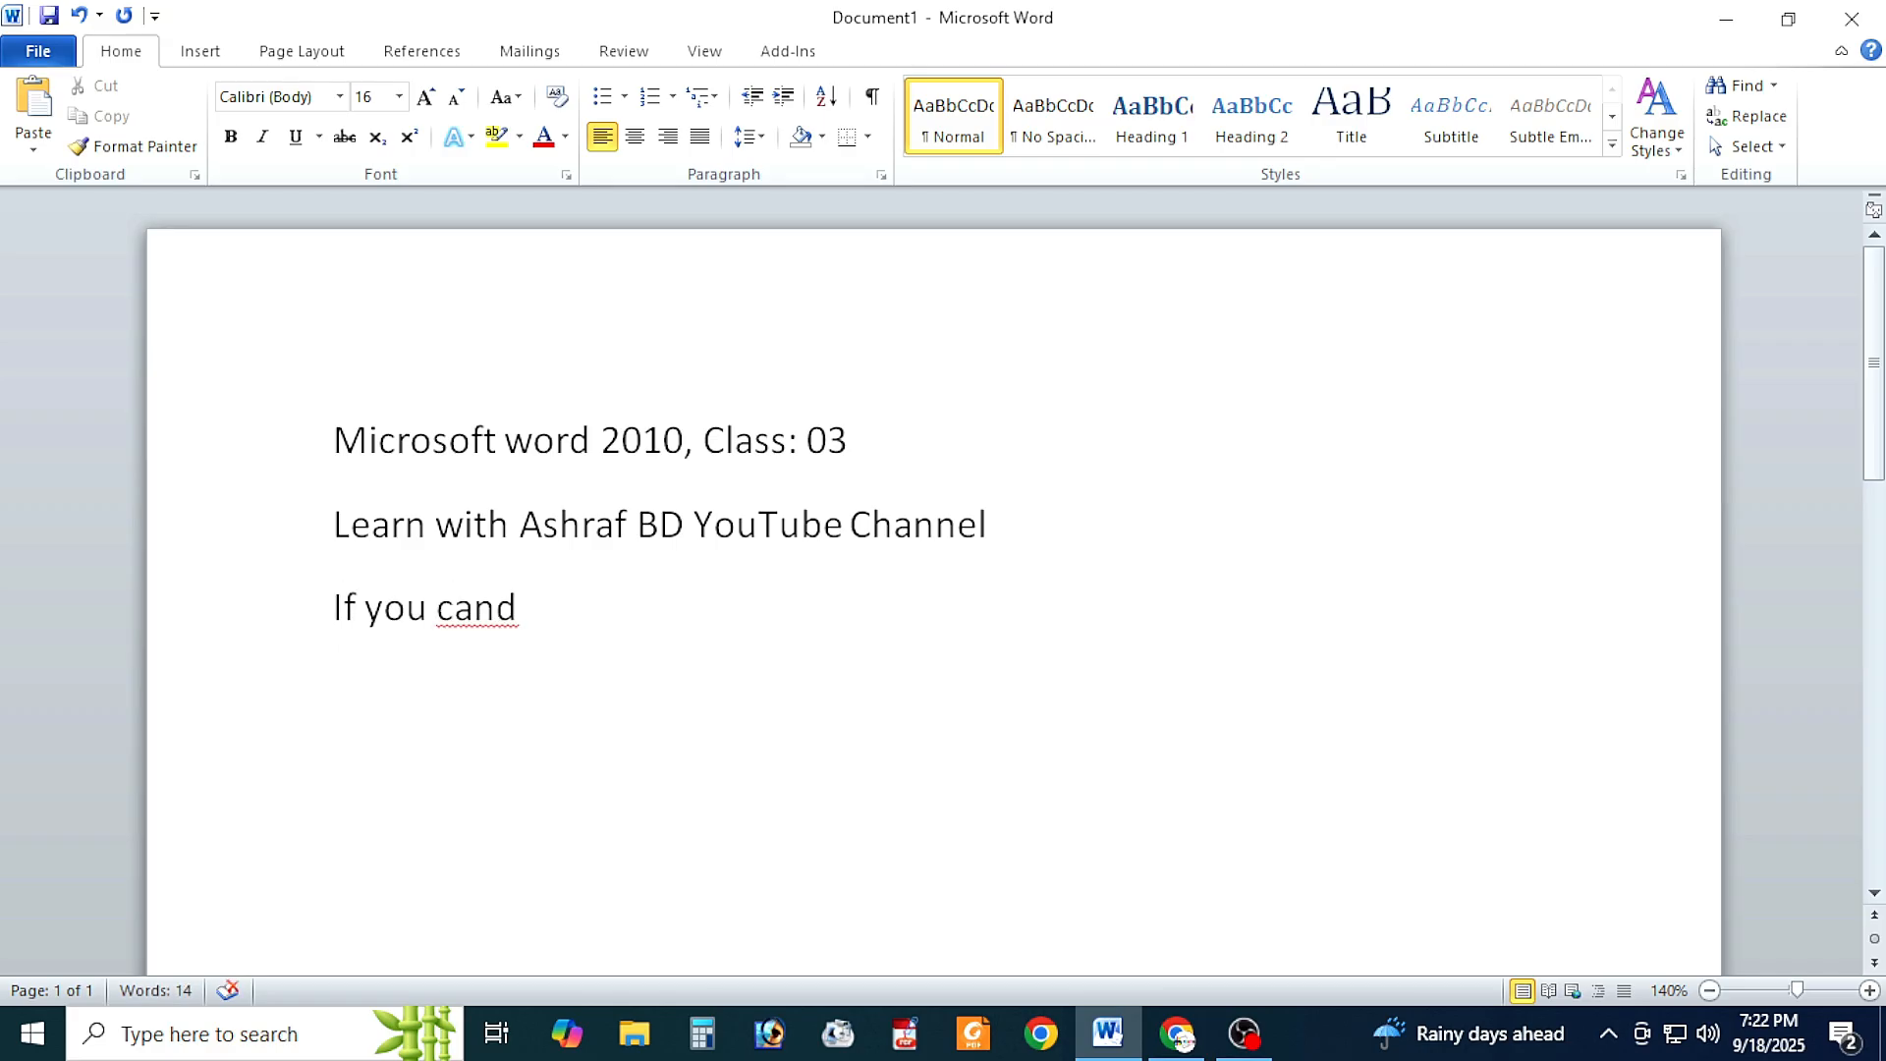
# Step: Write "If you can See all Tutorial" as the third line and start a new paragraph
pyautogui.press('BackSpace')
pyautogui.write('See all Tutorial')
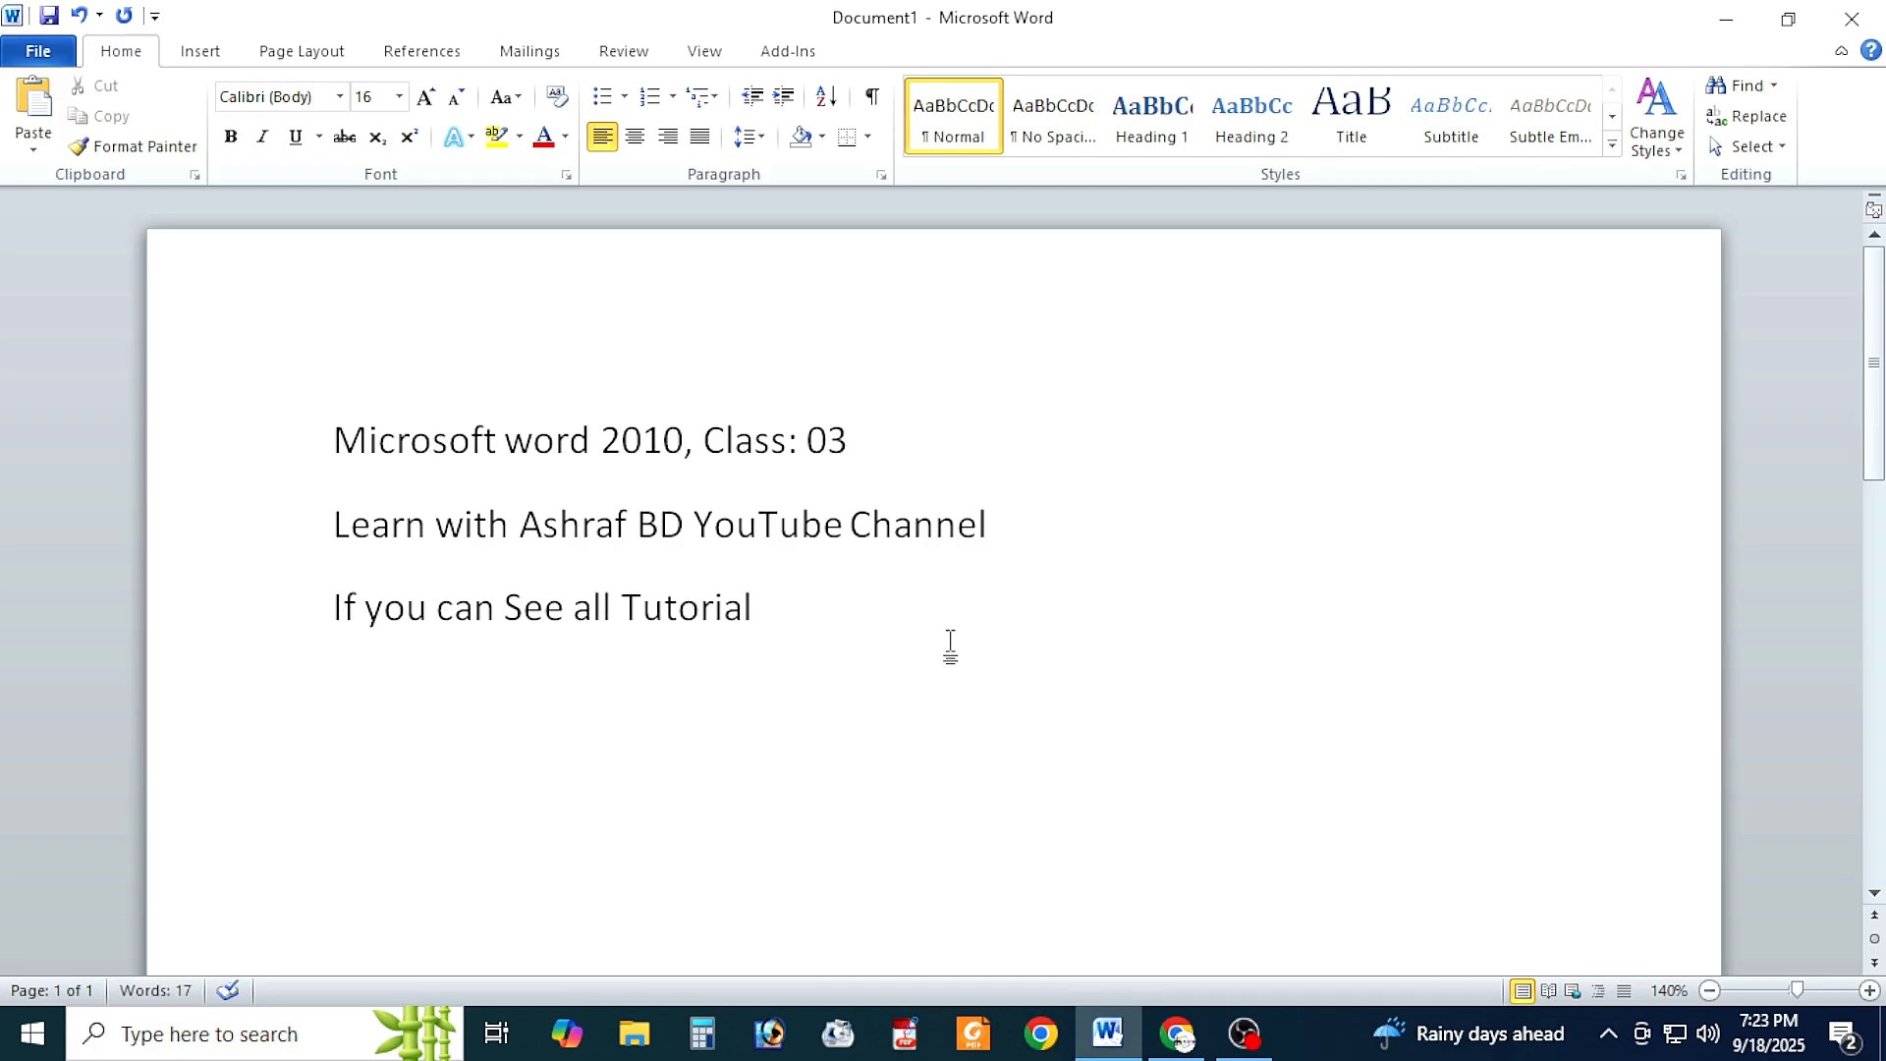
pyautogui.press('Return')
# Step: Write "Then you are a Really Boss of Microsoft Word" as the fourth line and insert a comma after "BD" in the second line
pyautogui.write('Then yu')
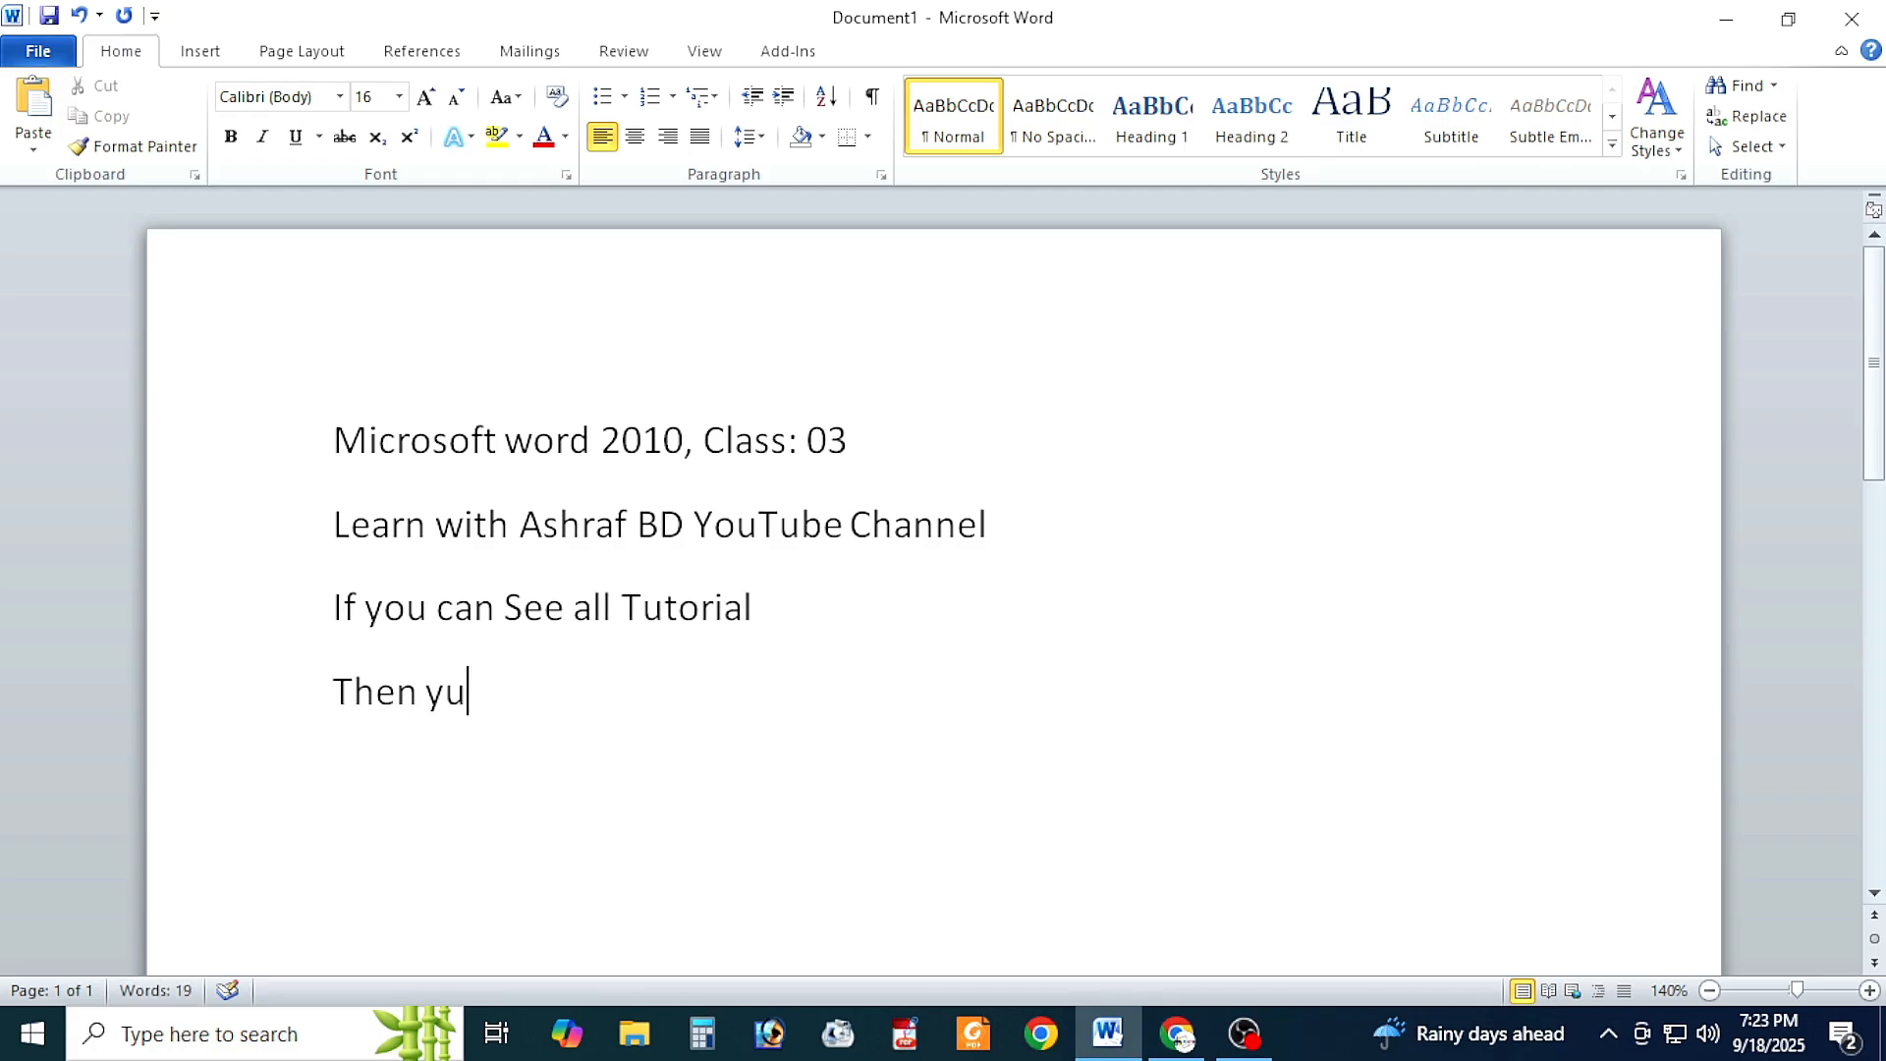
pyautogui.press('BackSpace')
pyautogui.write('ou are a Really Boss of Mi')
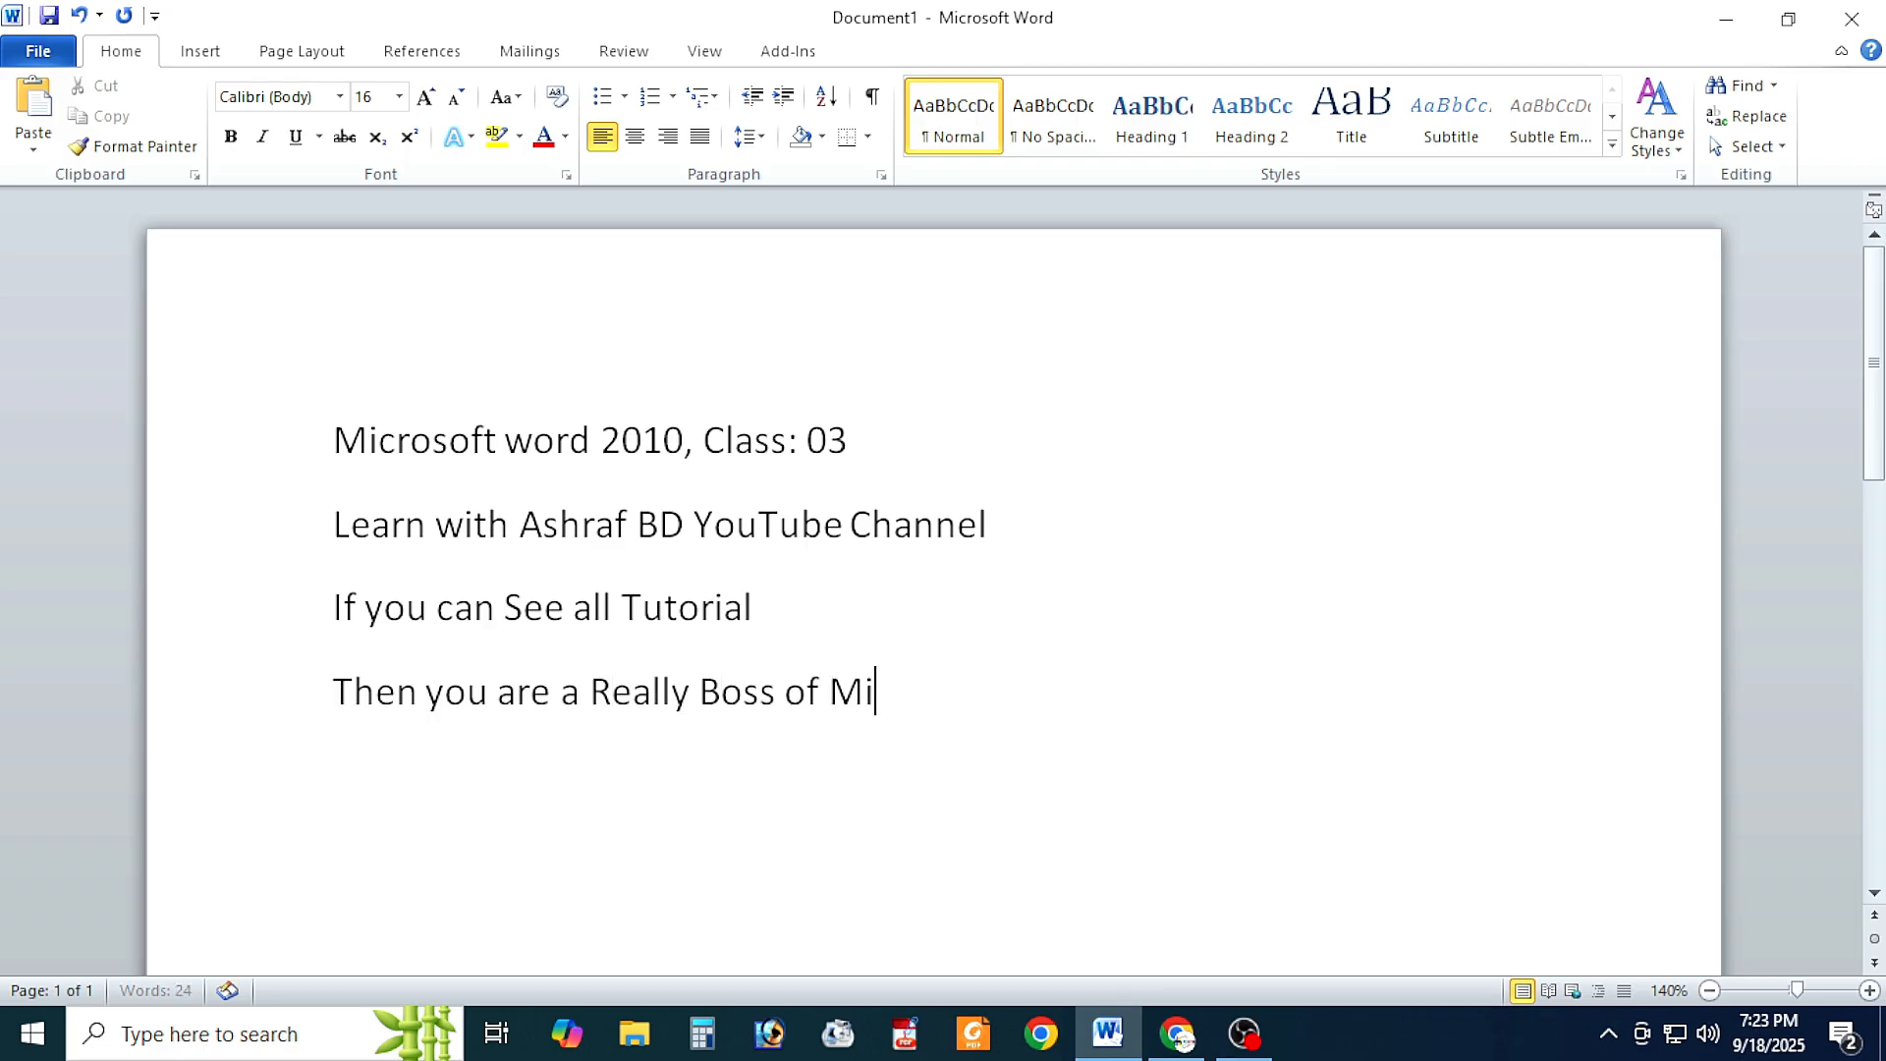
pyautogui.write('crosoft Word')
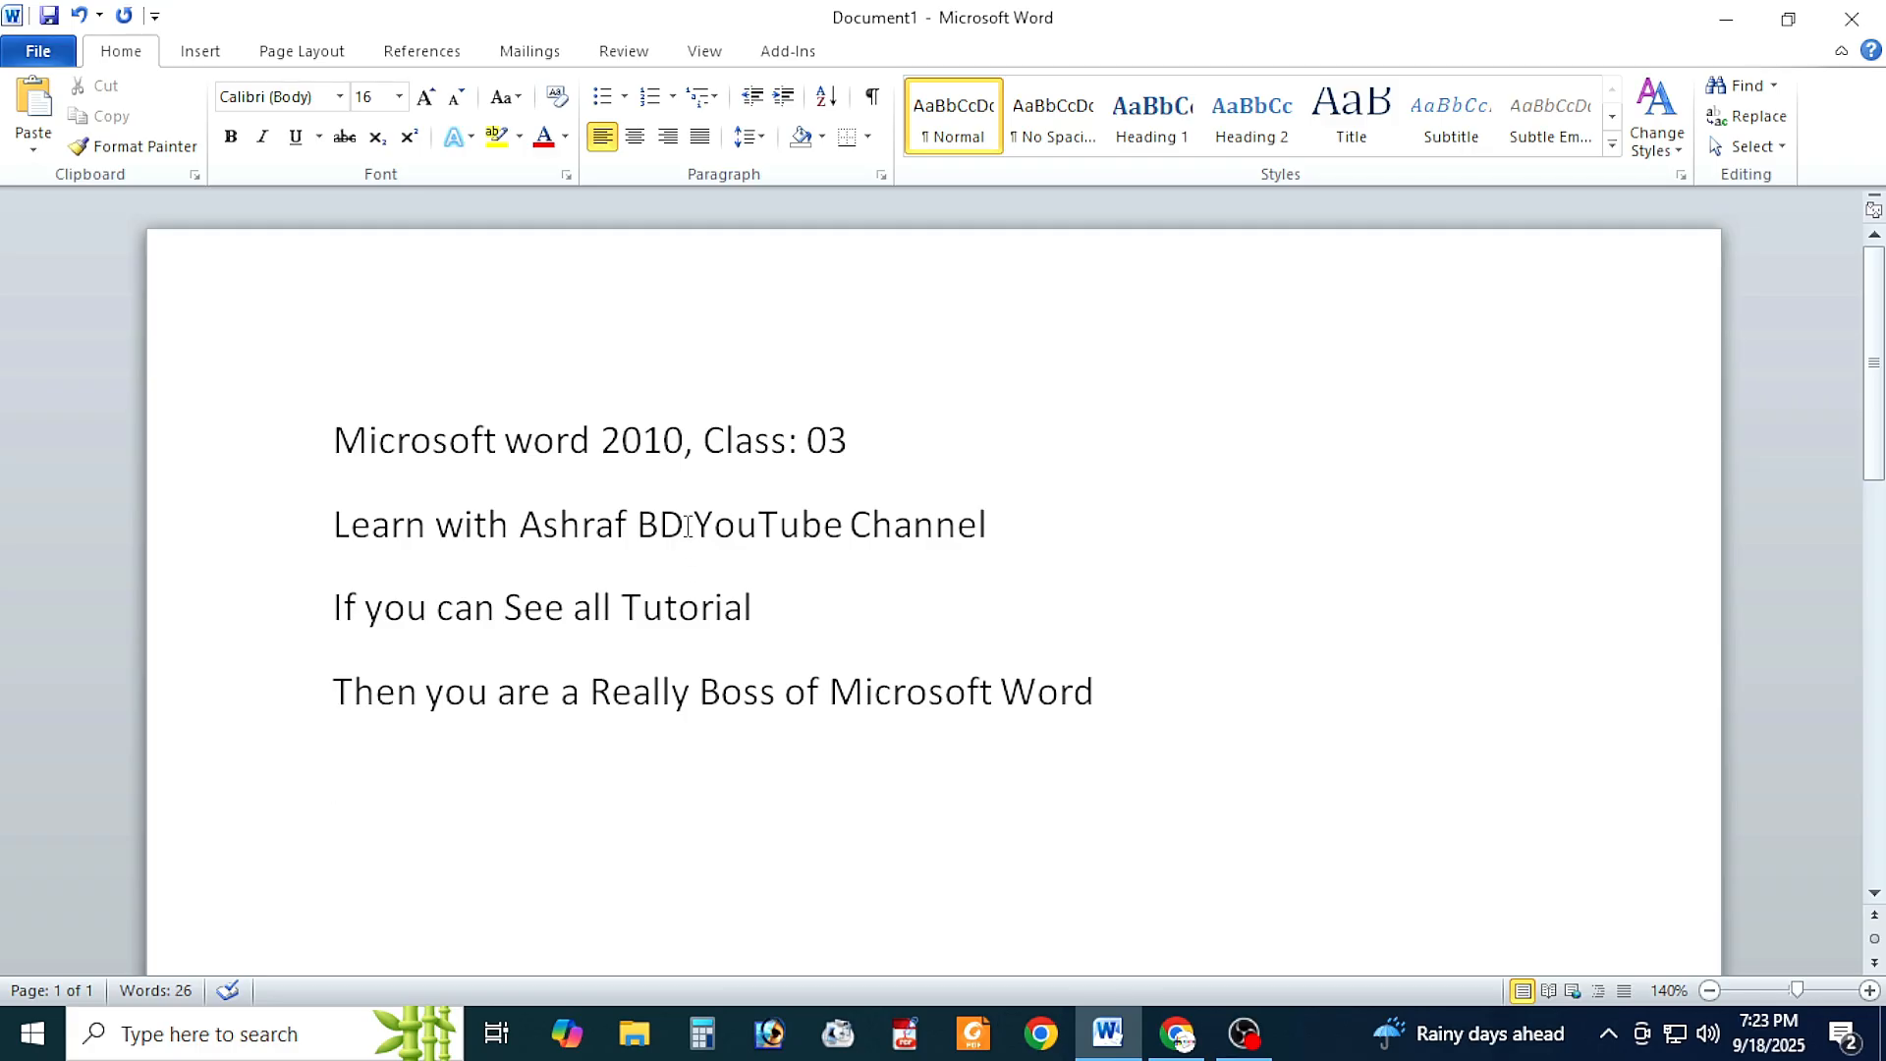
pyautogui.write(',')
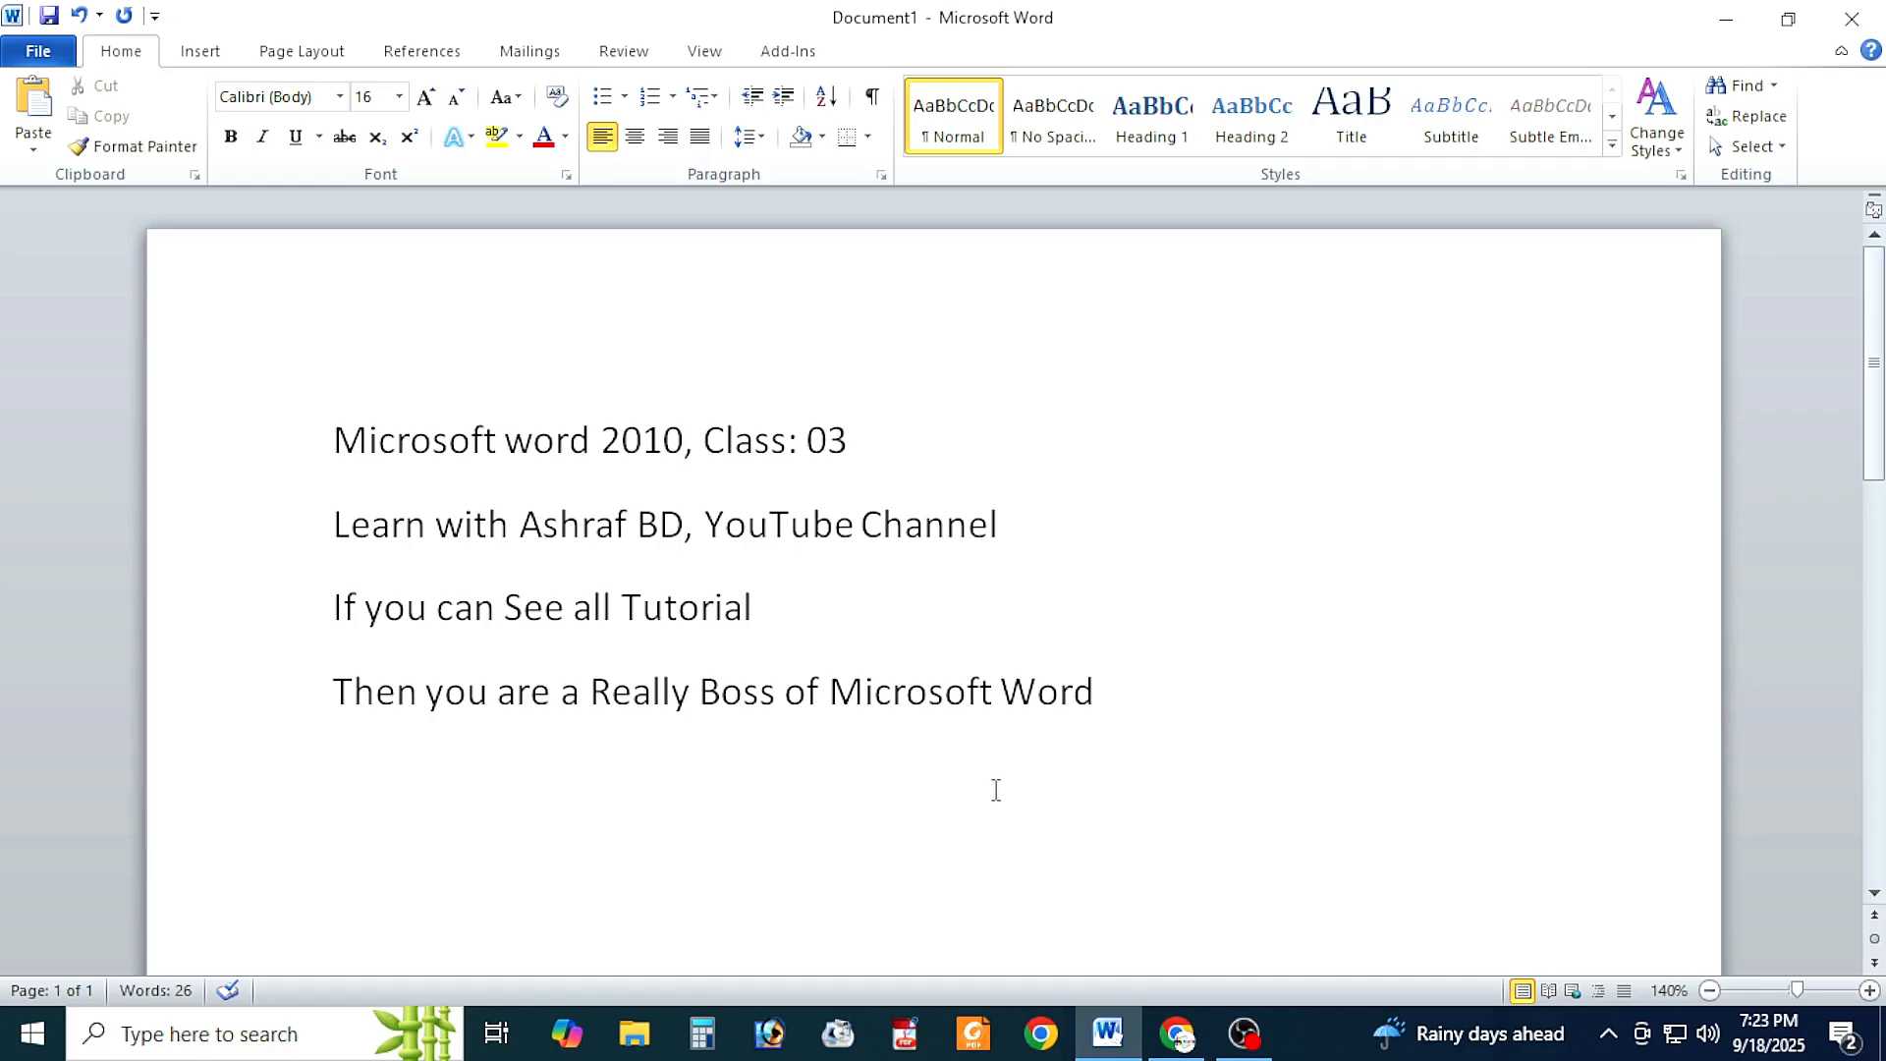
# Step: Change the font of the first line, "Microsoft word 2010, Class: 03", to Times New Roman
pyautogui.moveTo(334, 440); pyautogui.dragTo(875, 439)
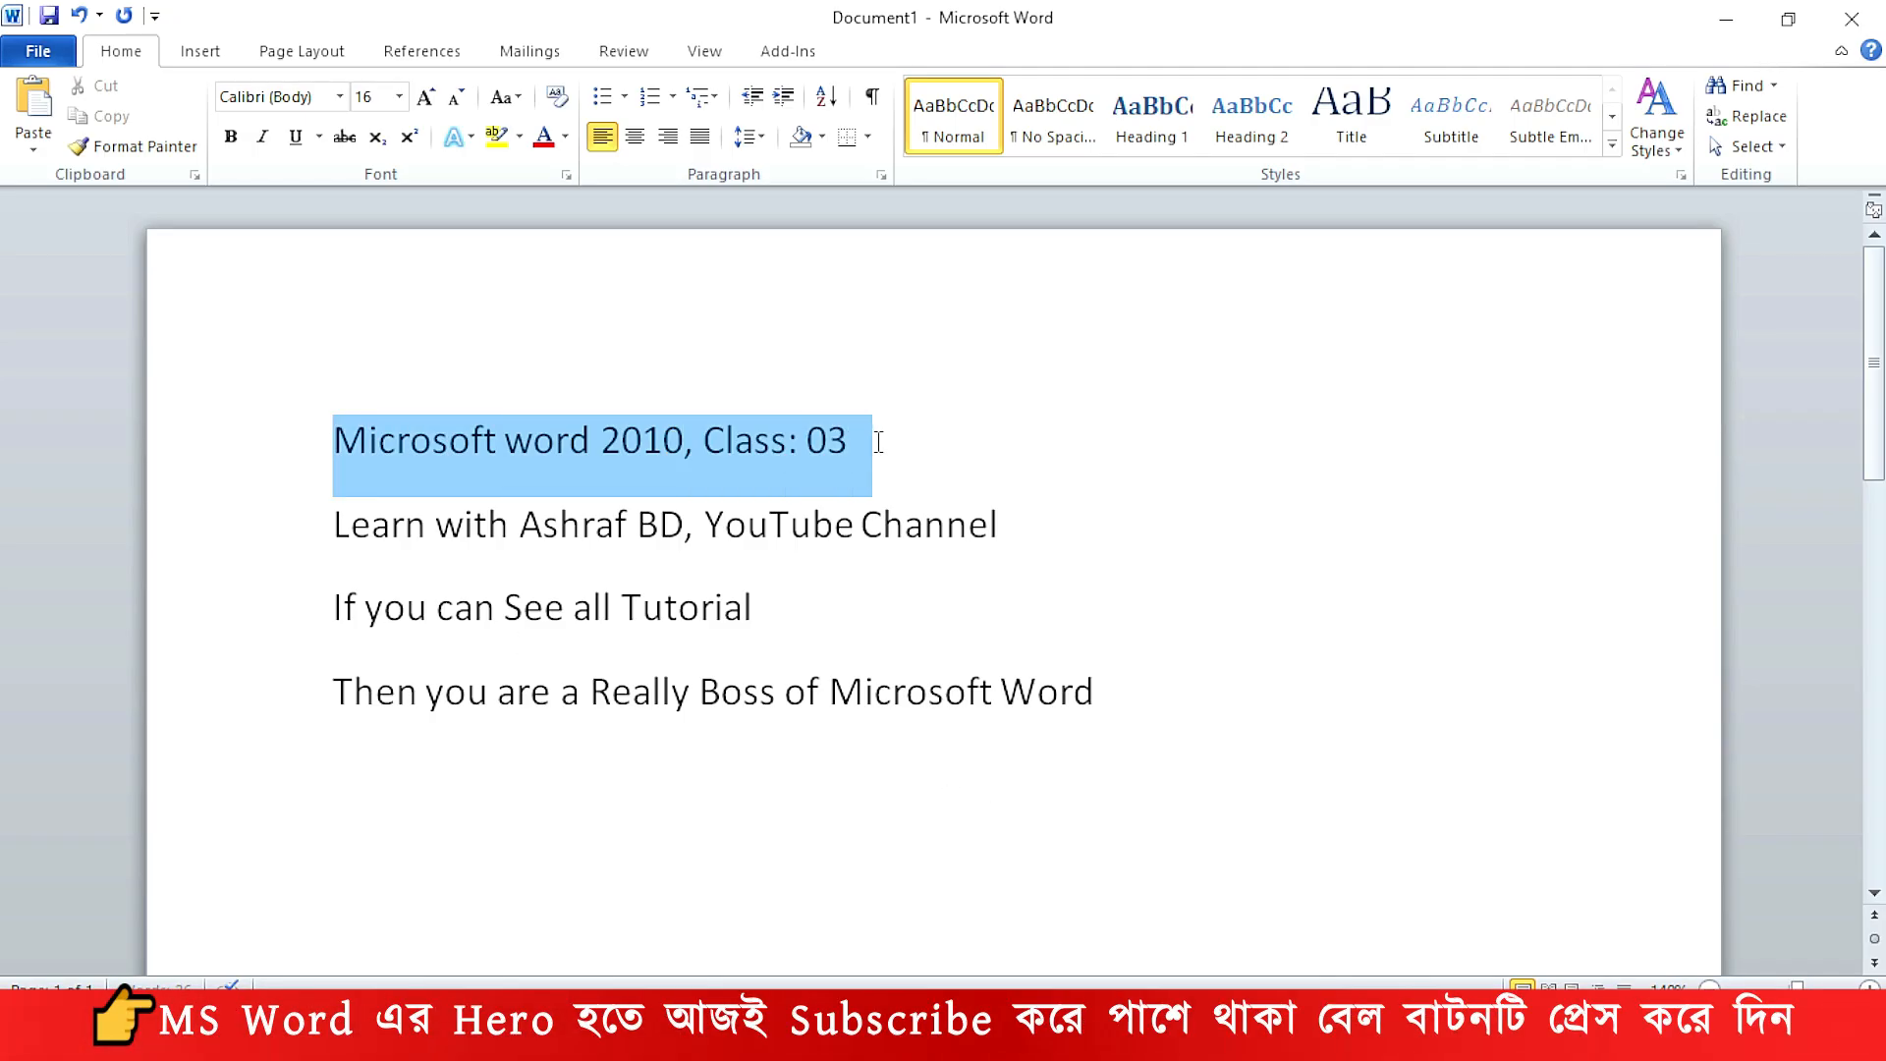
pyautogui.click(338, 97)
pyautogui.click(294, 245)
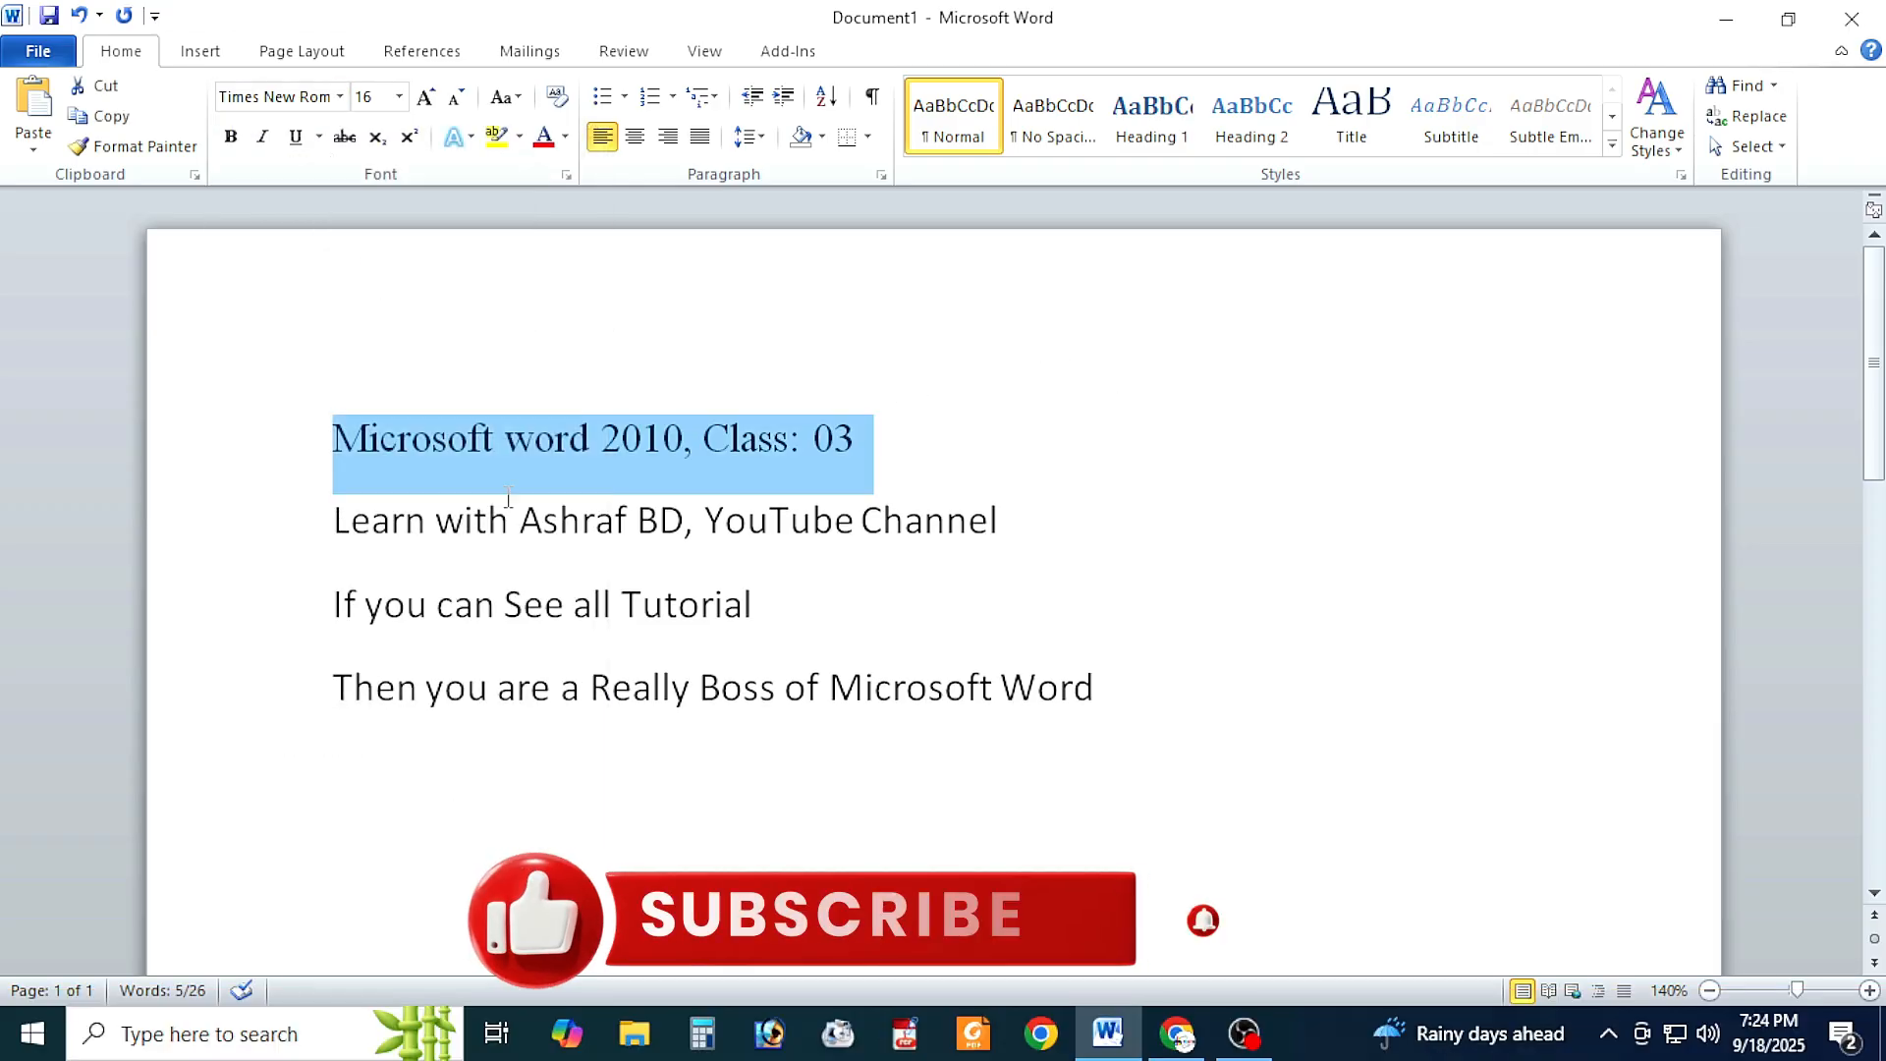
# Step: Change the font of the second line, the one ending in "YouTube Channel", to Arial
pyautogui.click(555, 521)
pyautogui.moveTo(334, 520); pyautogui.dragTo(1012, 525)
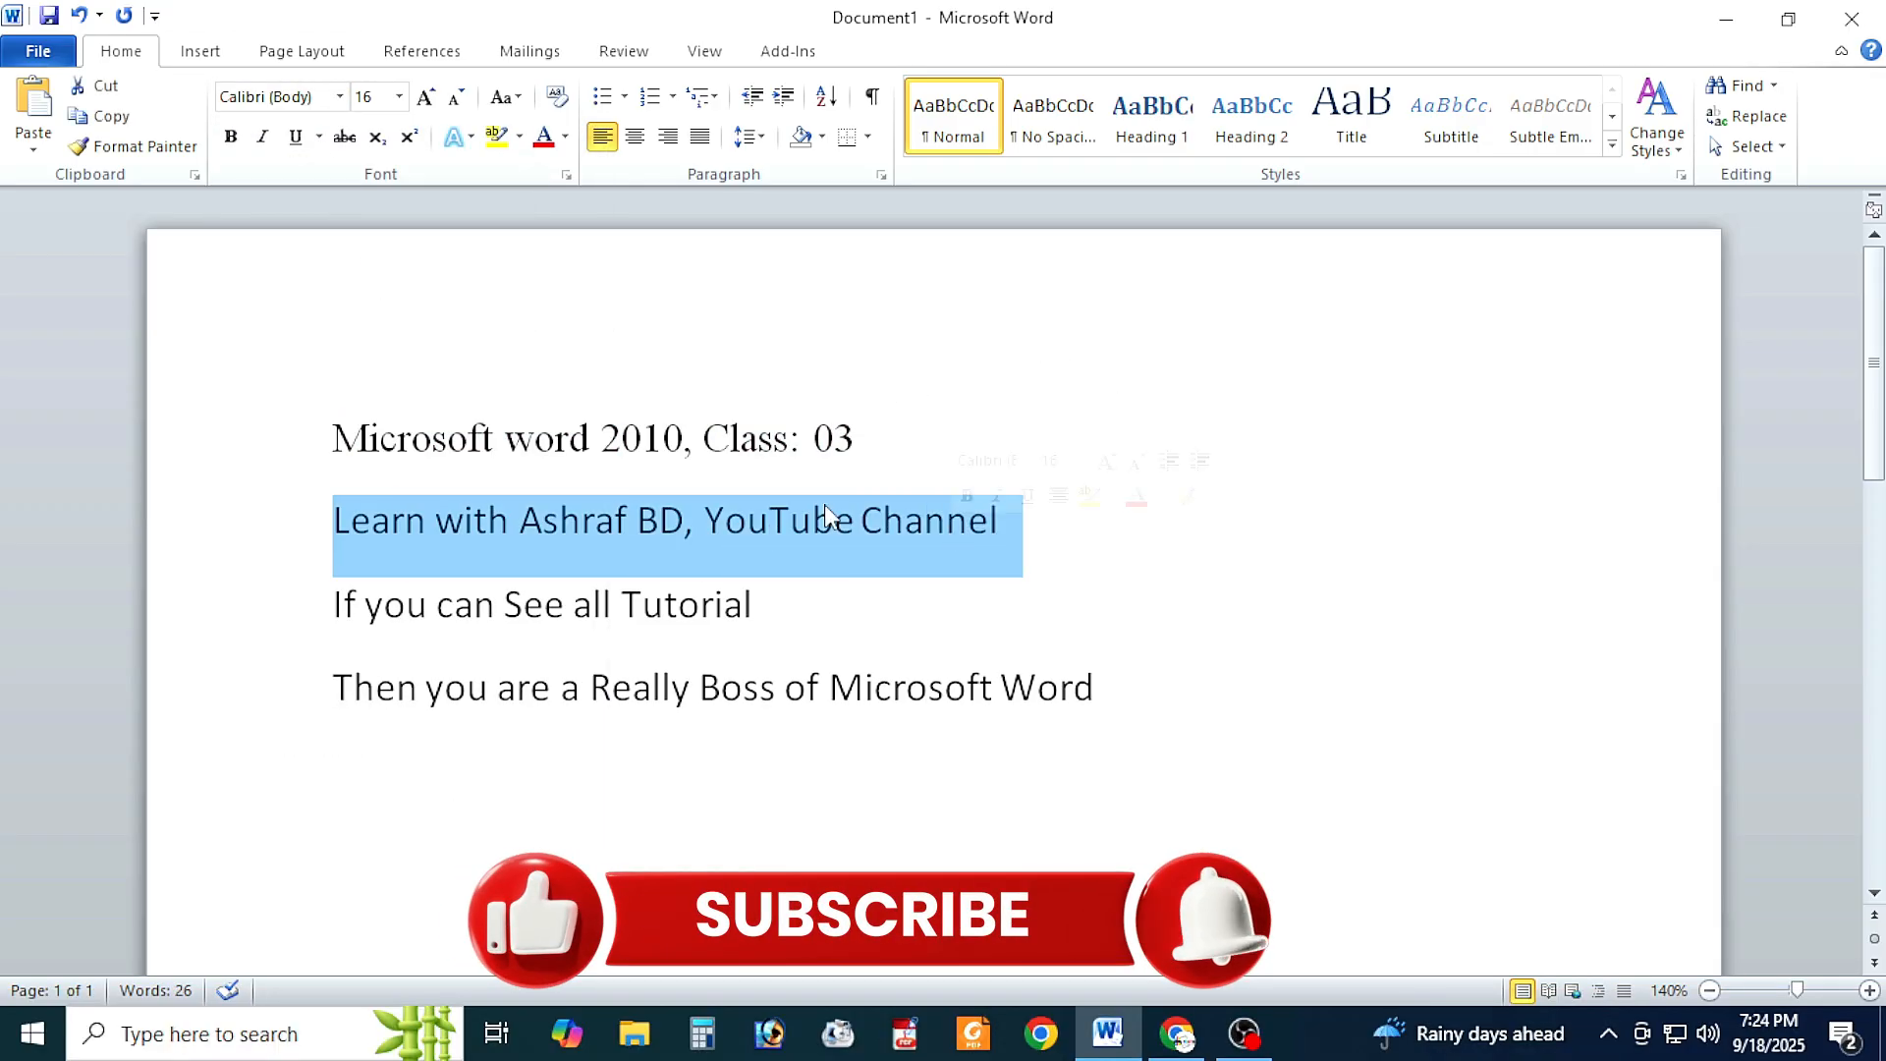
pyautogui.click(338, 97)
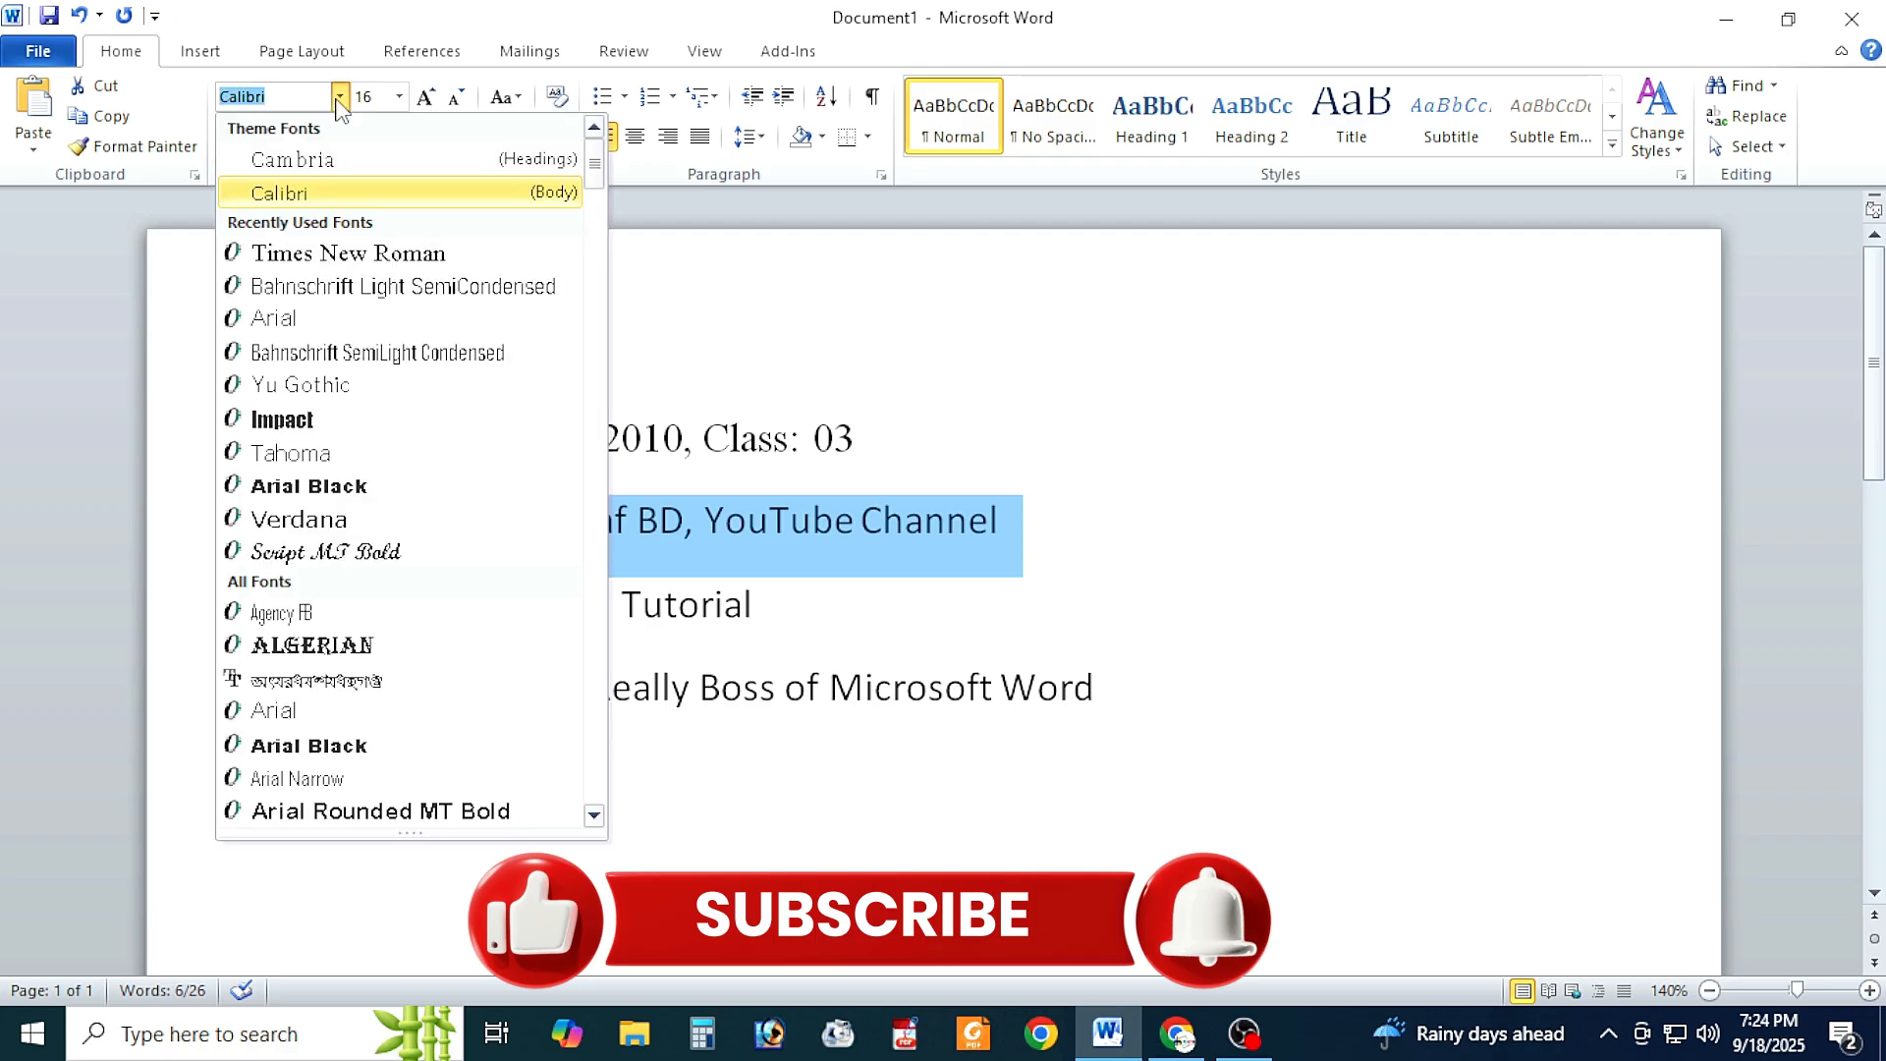
pyautogui.click(275, 319)
# Step: Change the font of the third line, "If you can See all Tutorial", to Arial Narrow
pyautogui.click(475, 601)
pyautogui.moveTo(333, 601); pyautogui.dragTo(776, 607)
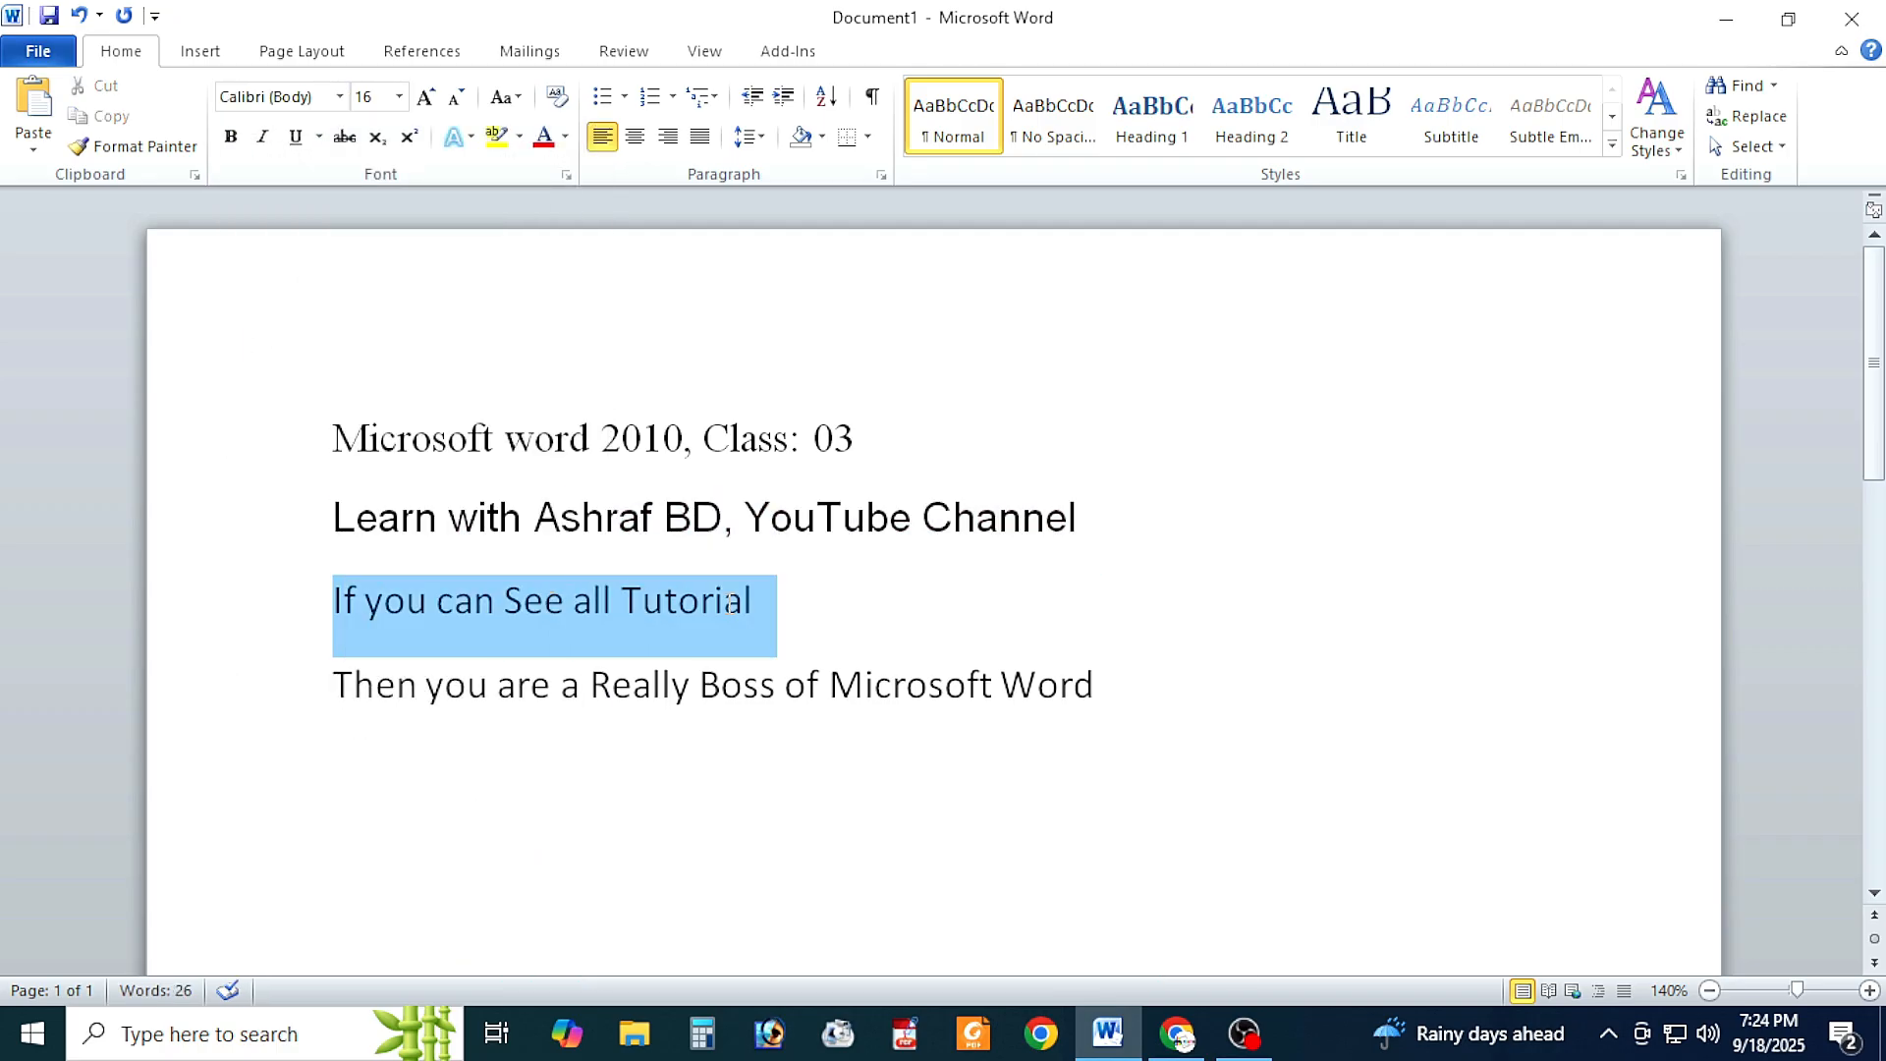
pyautogui.click(338, 98)
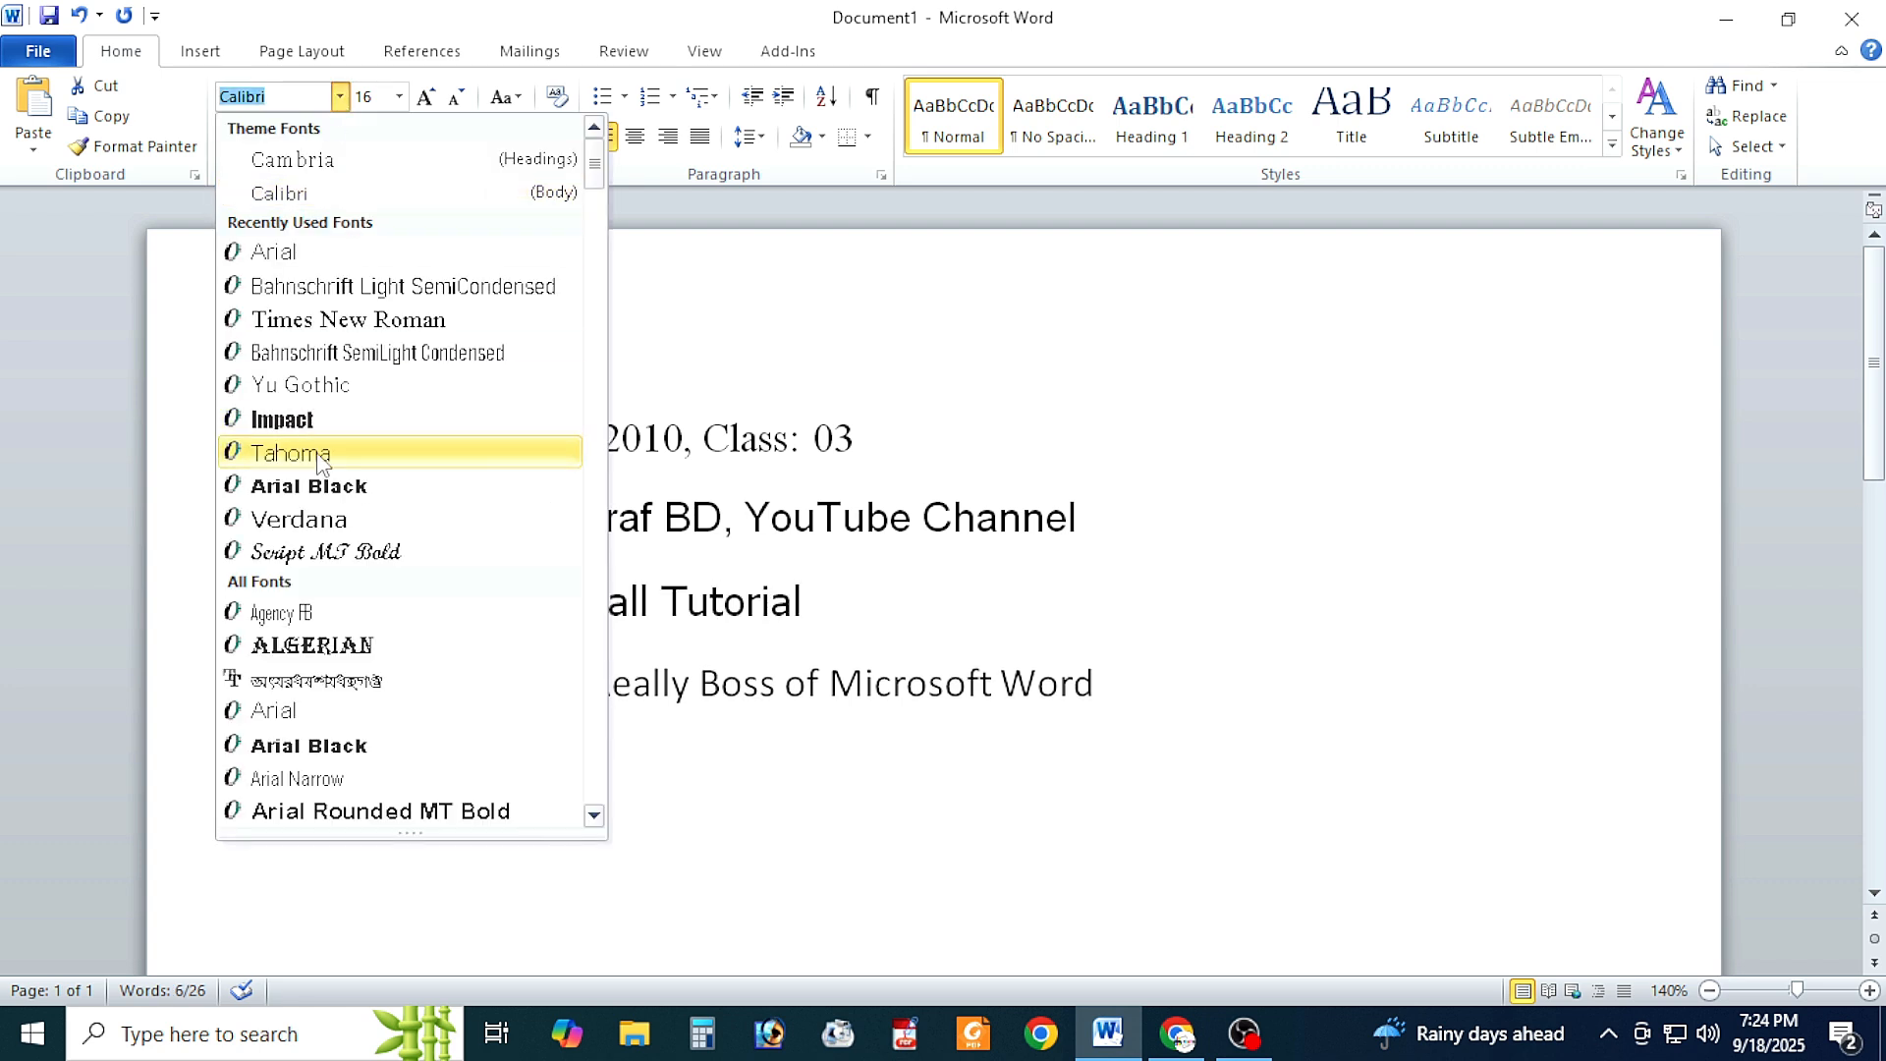
pyautogui.click(291, 737)
pyautogui.press('Down')
pyautogui.press('Return')
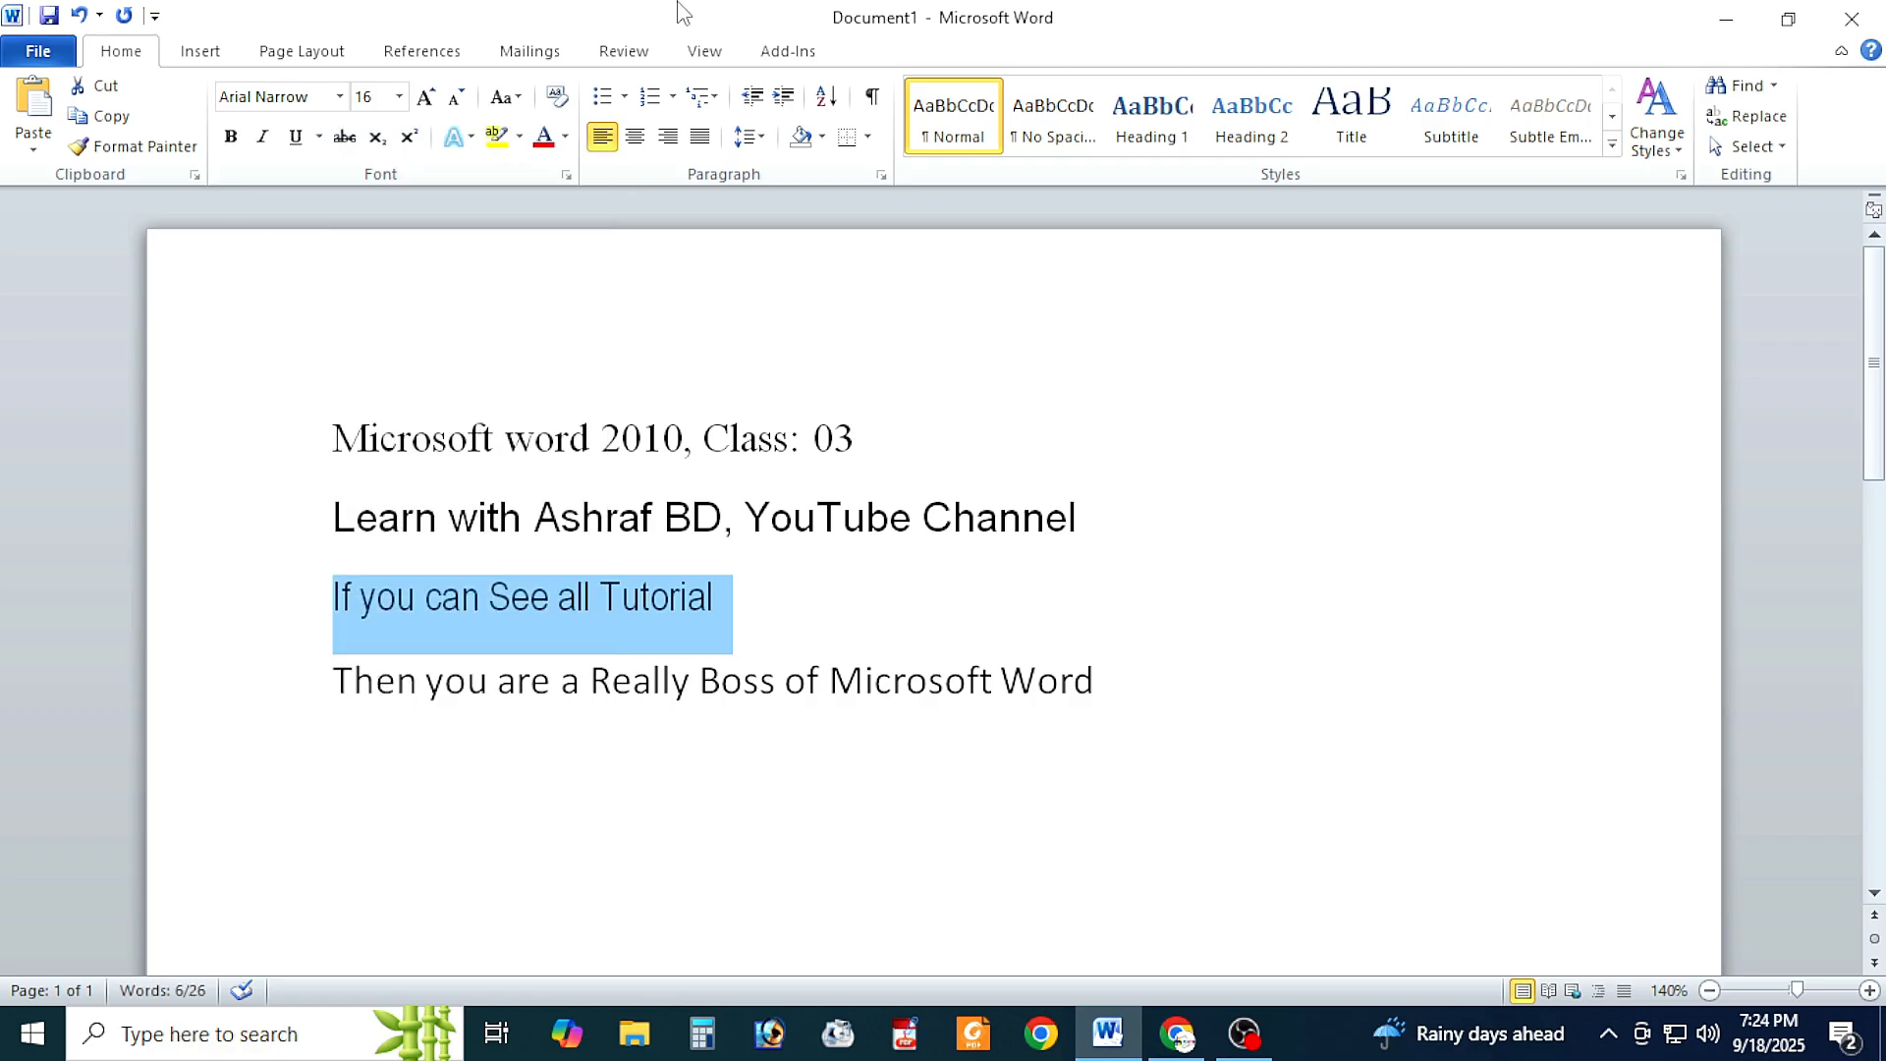
# Step: Change the font of the fourth line, "Then you are a Really Boss of Microsoft Word", to Bell MT
pyautogui.tripleClick(334, 676)
pyautogui.click(339, 97)
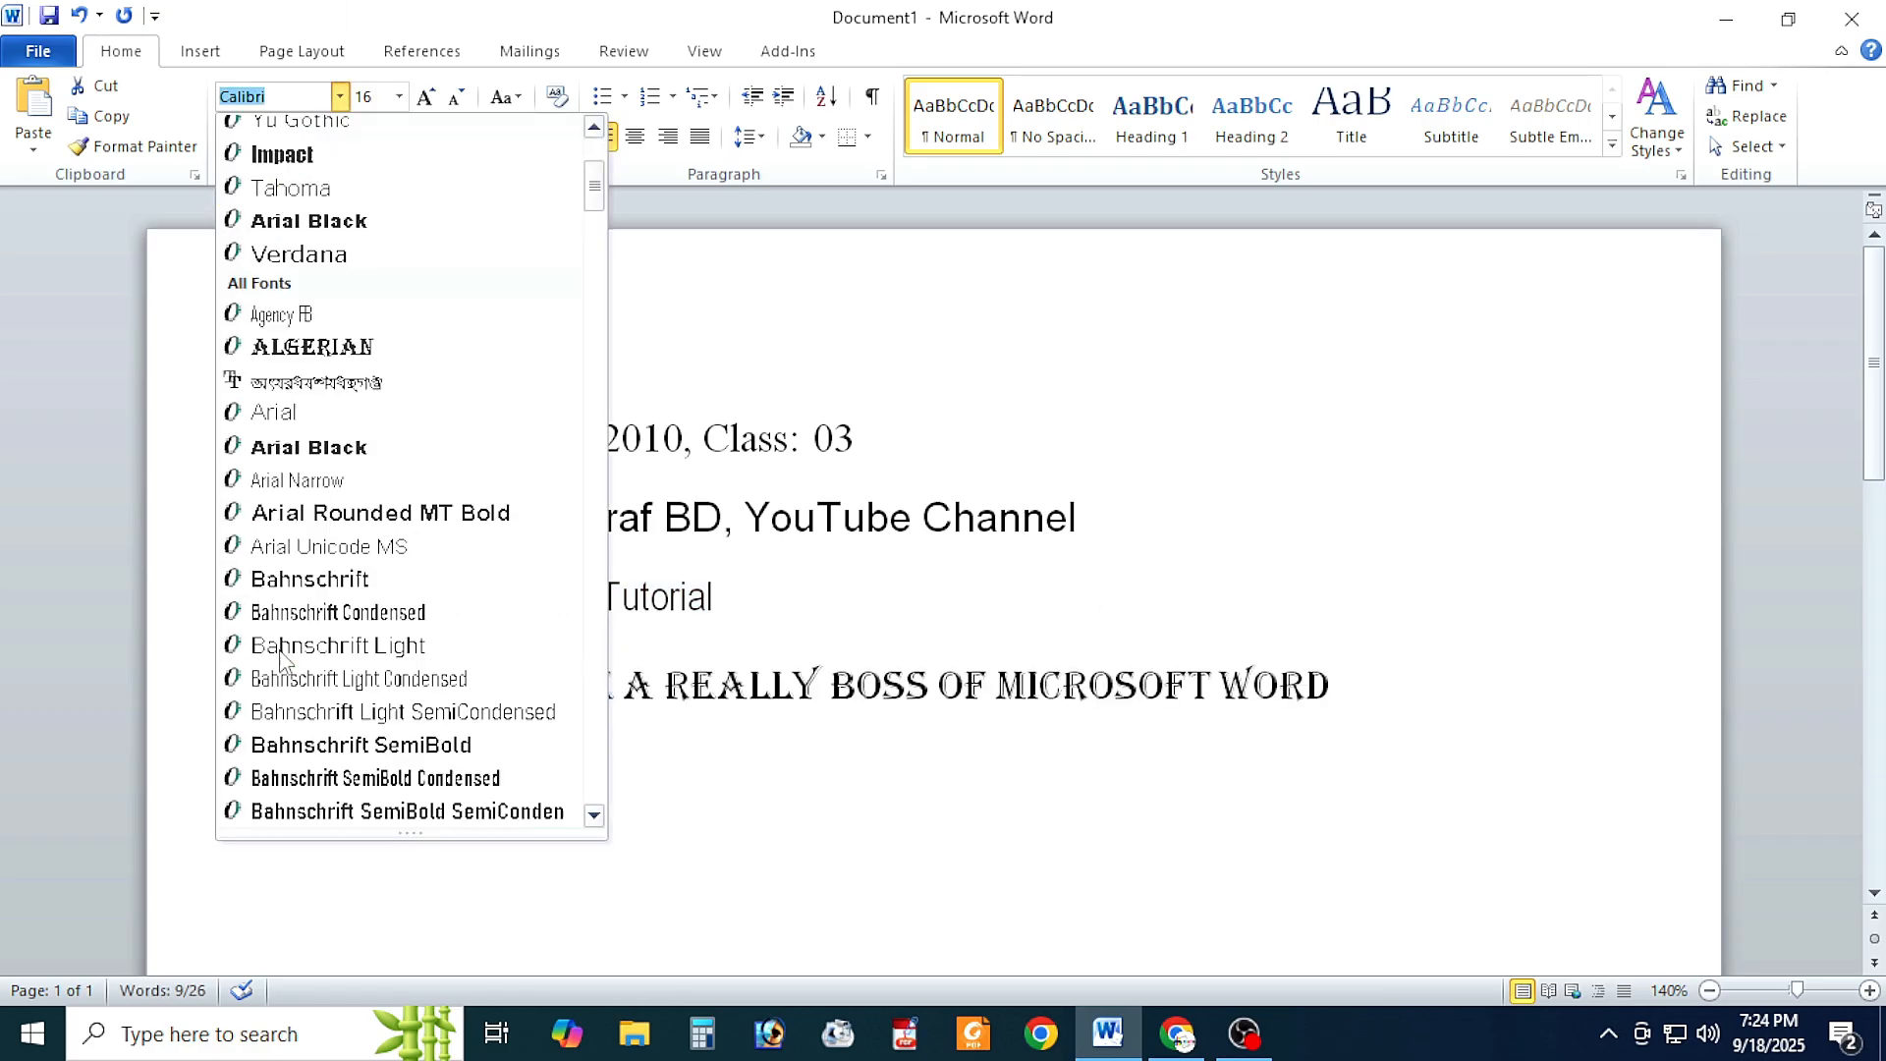
pyautogui.scroll(-4, 349, 589)
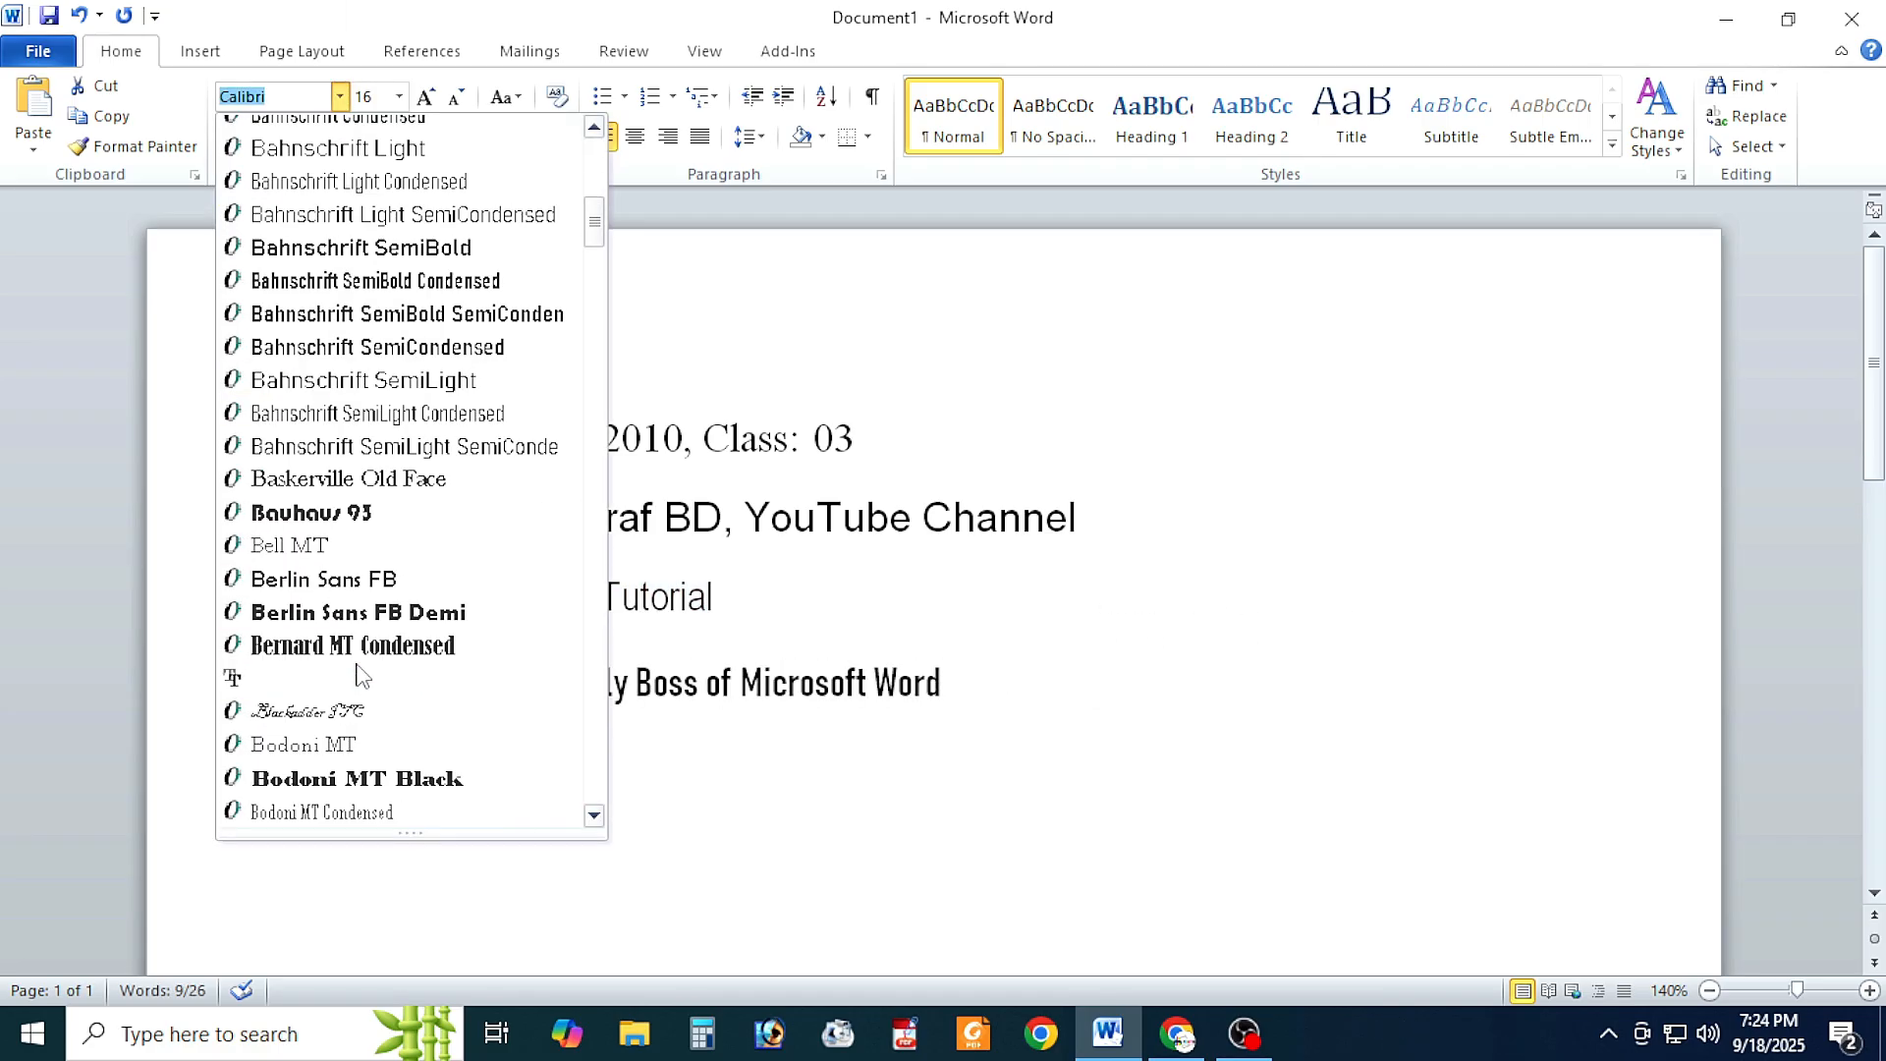
pyautogui.click(285, 545)
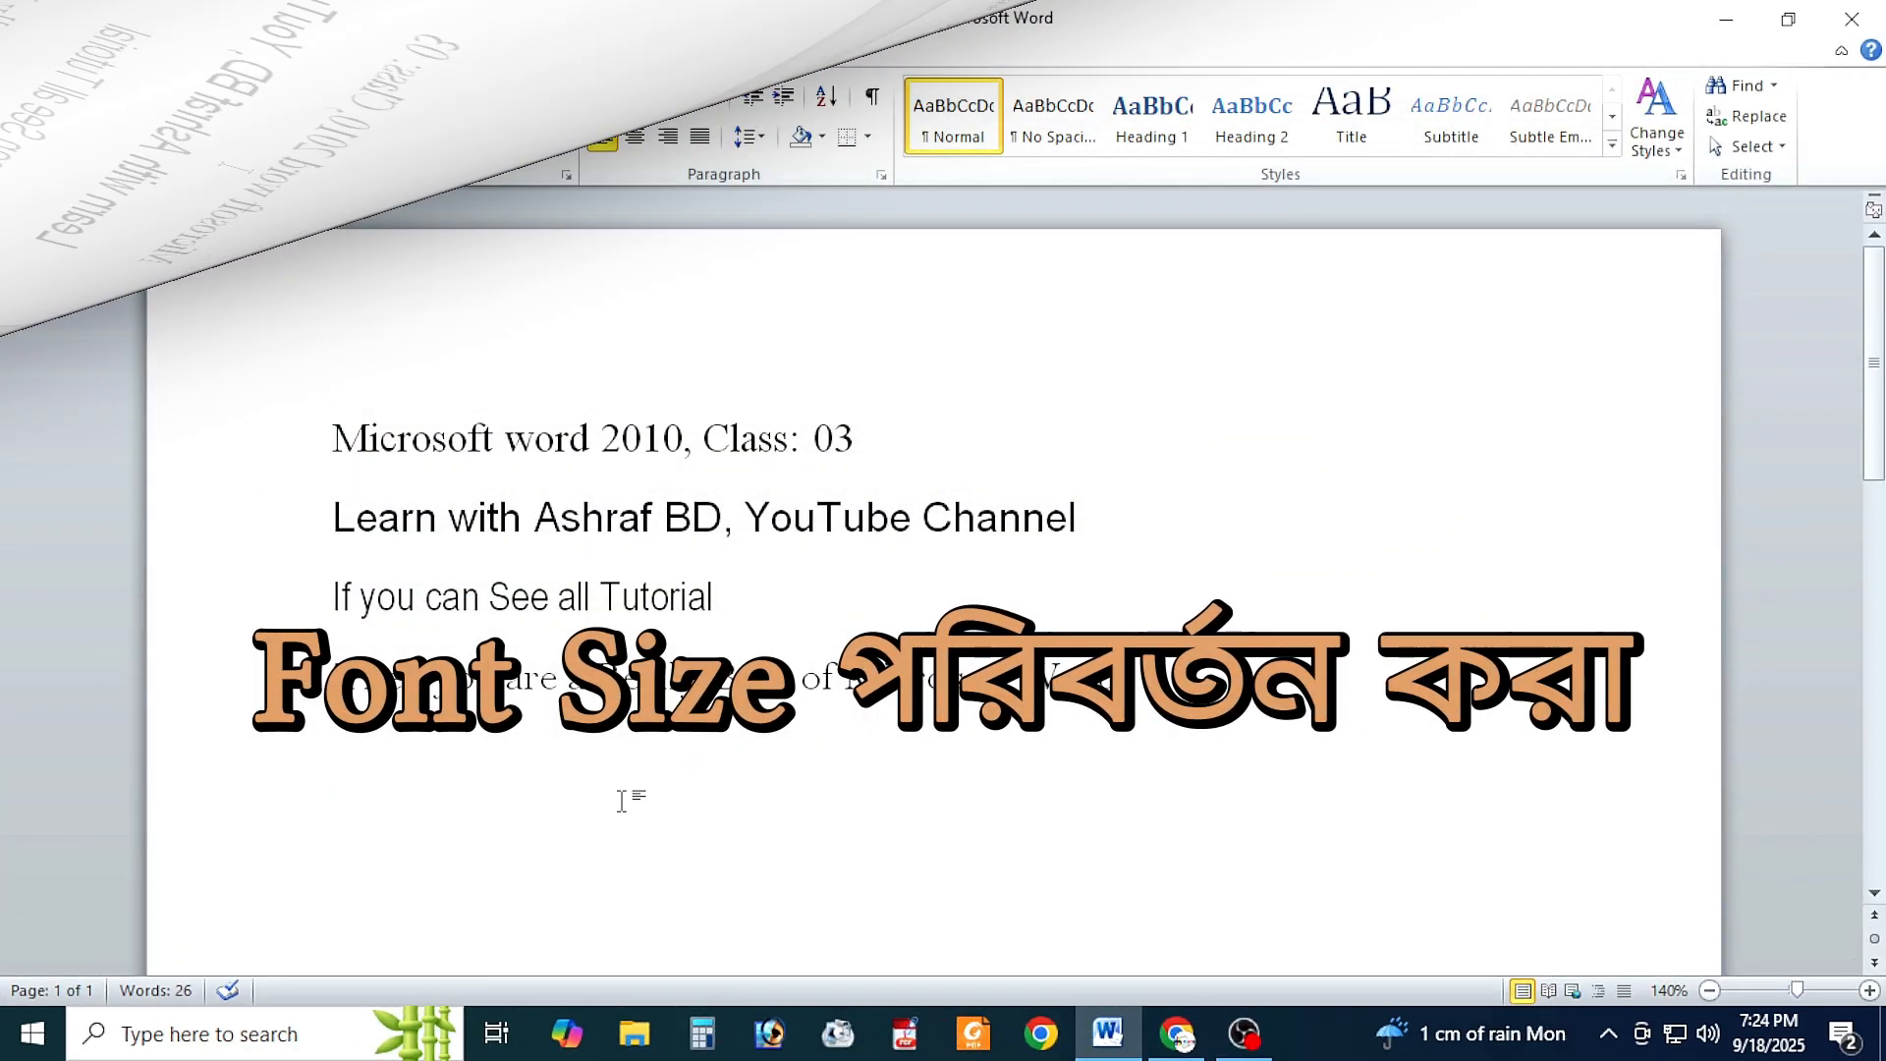
# Step: Set the font size of the first line, "Microsoft word 2010, Class: 03", to 26
pyautogui.moveTo(332, 438); pyautogui.dragTo(855, 437)
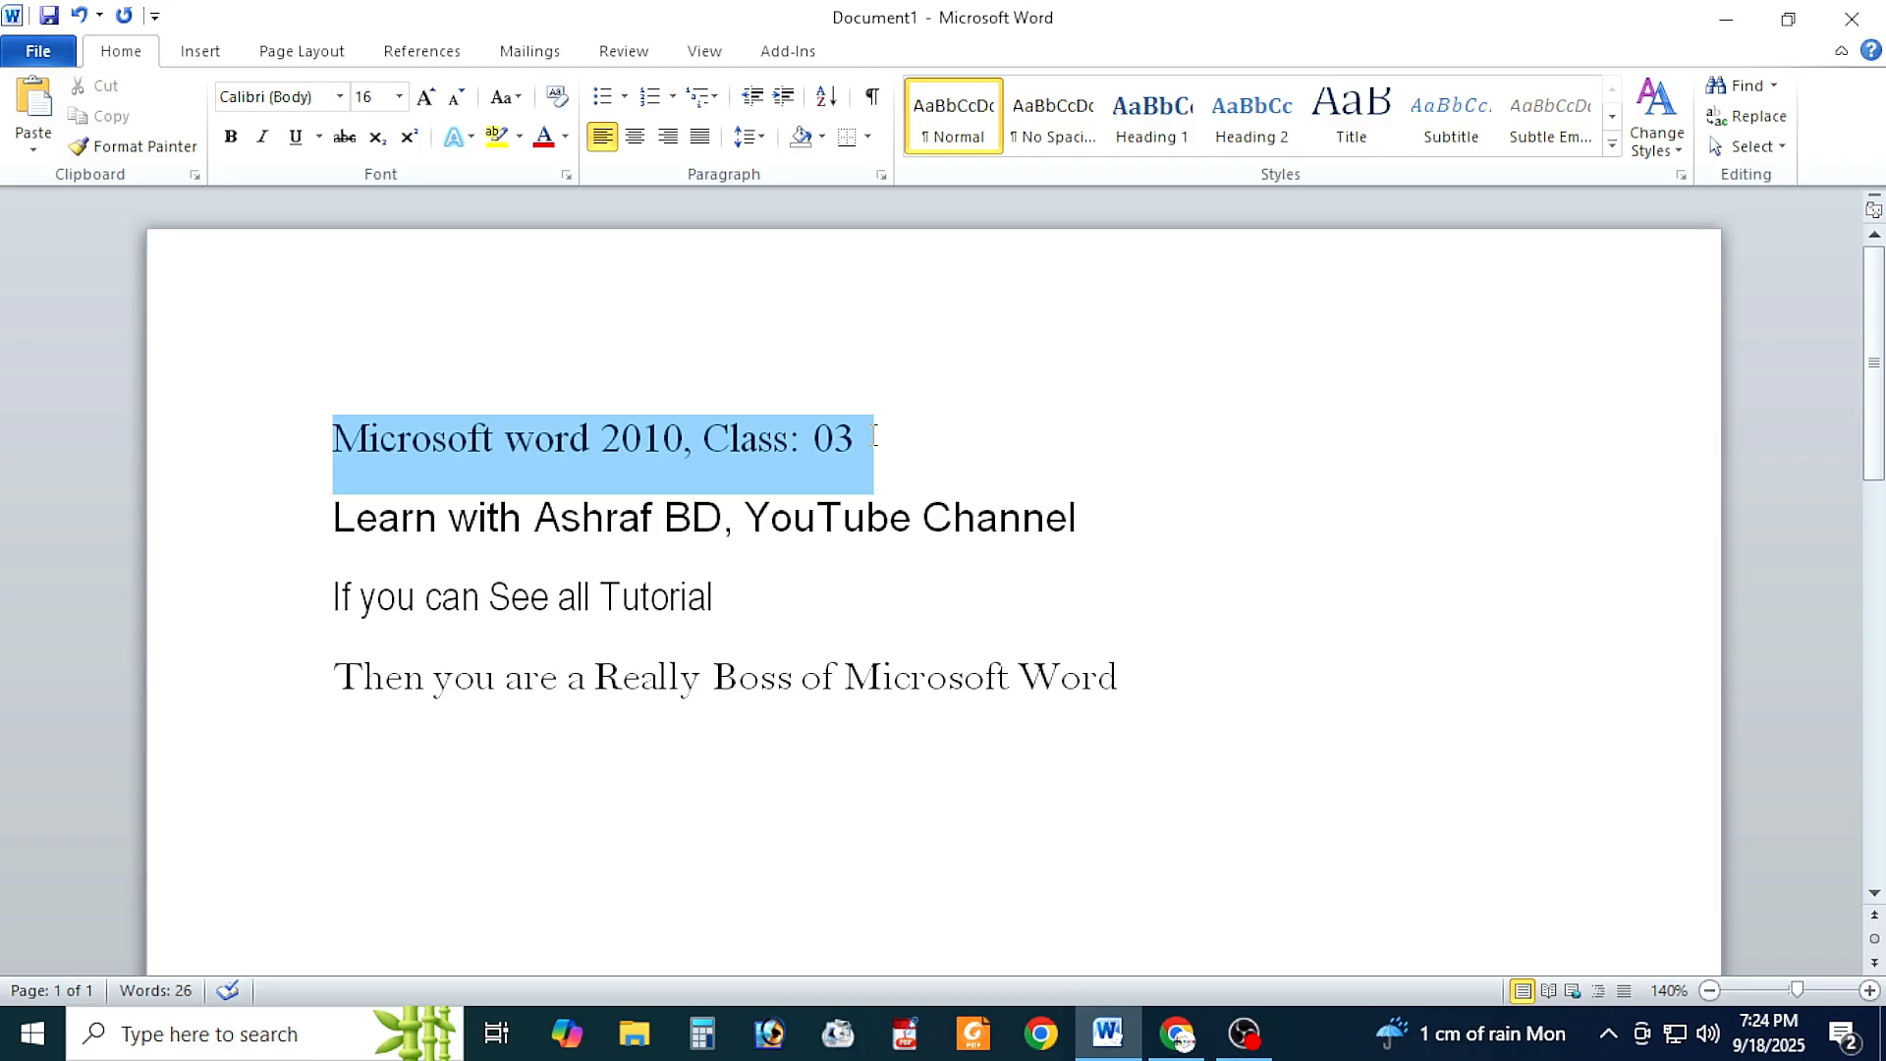
pyautogui.moveTo(875, 435); pyautogui.dragTo(874, 447)
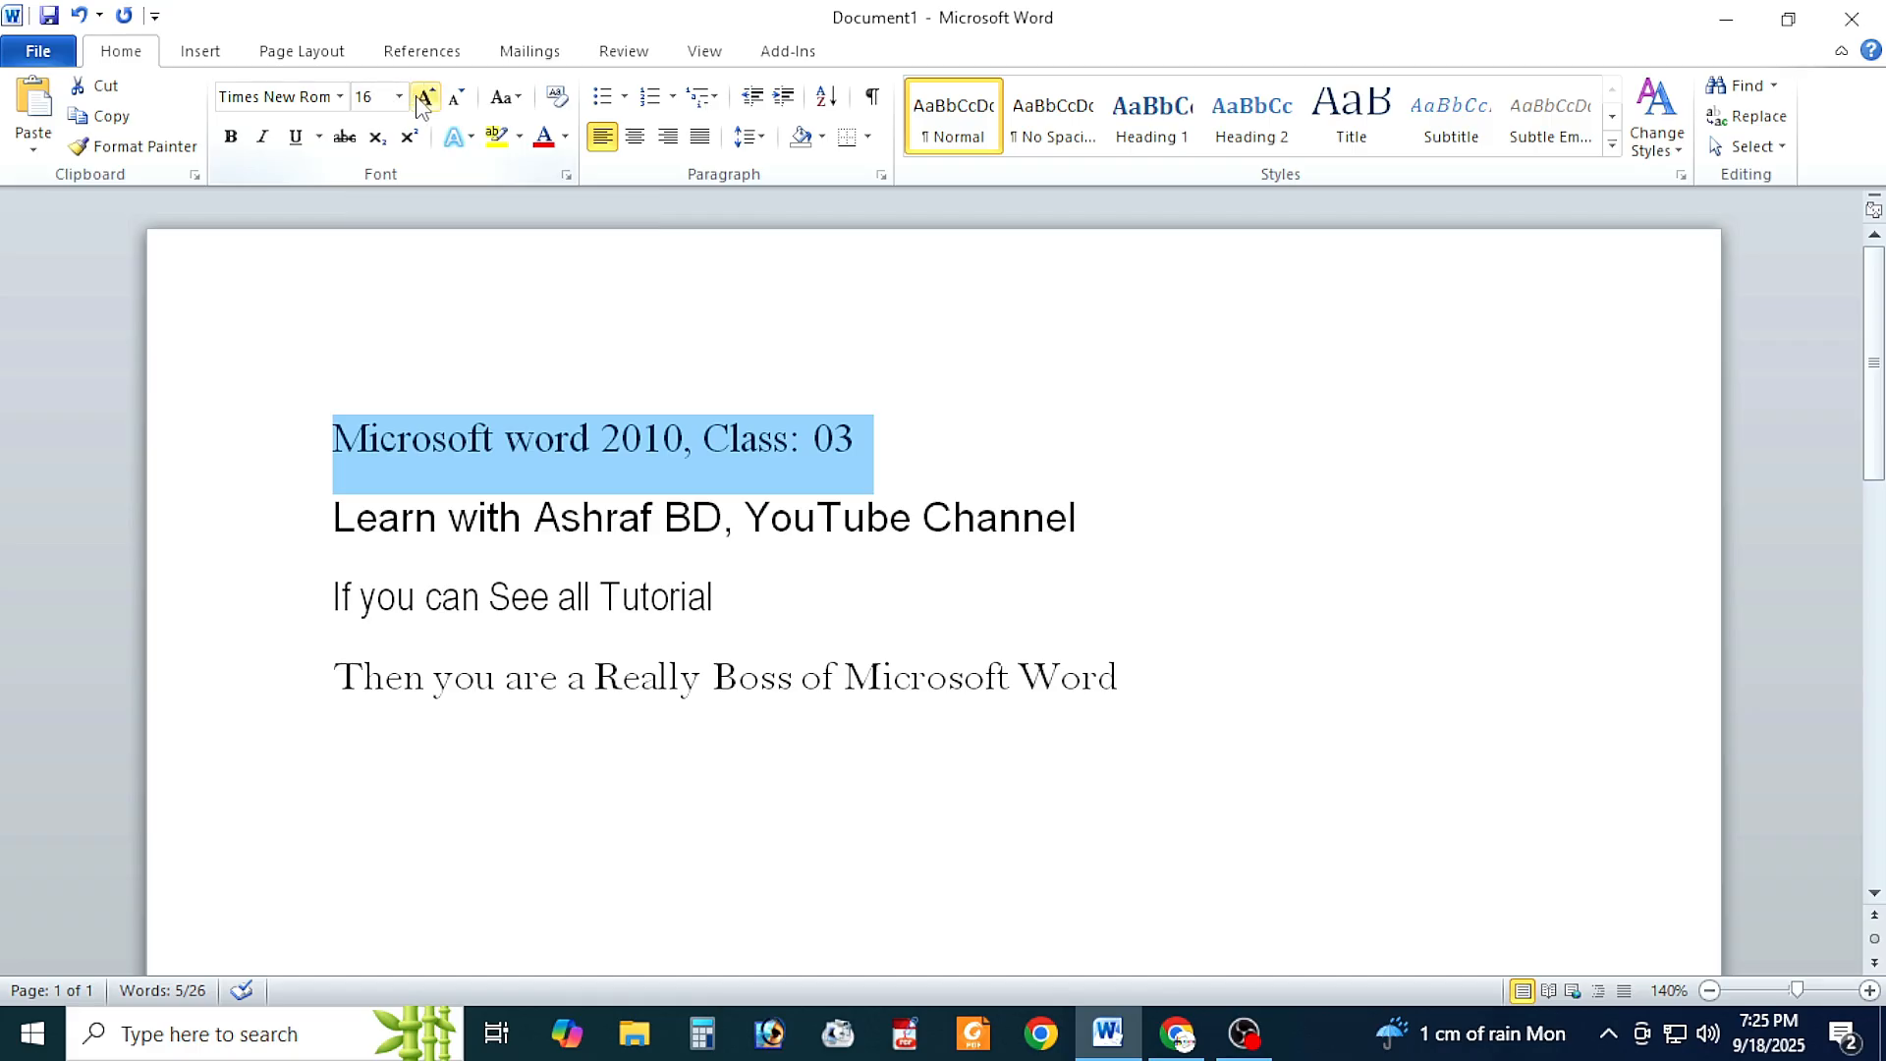
pyautogui.click(420, 99)
pyautogui.click(400, 98)
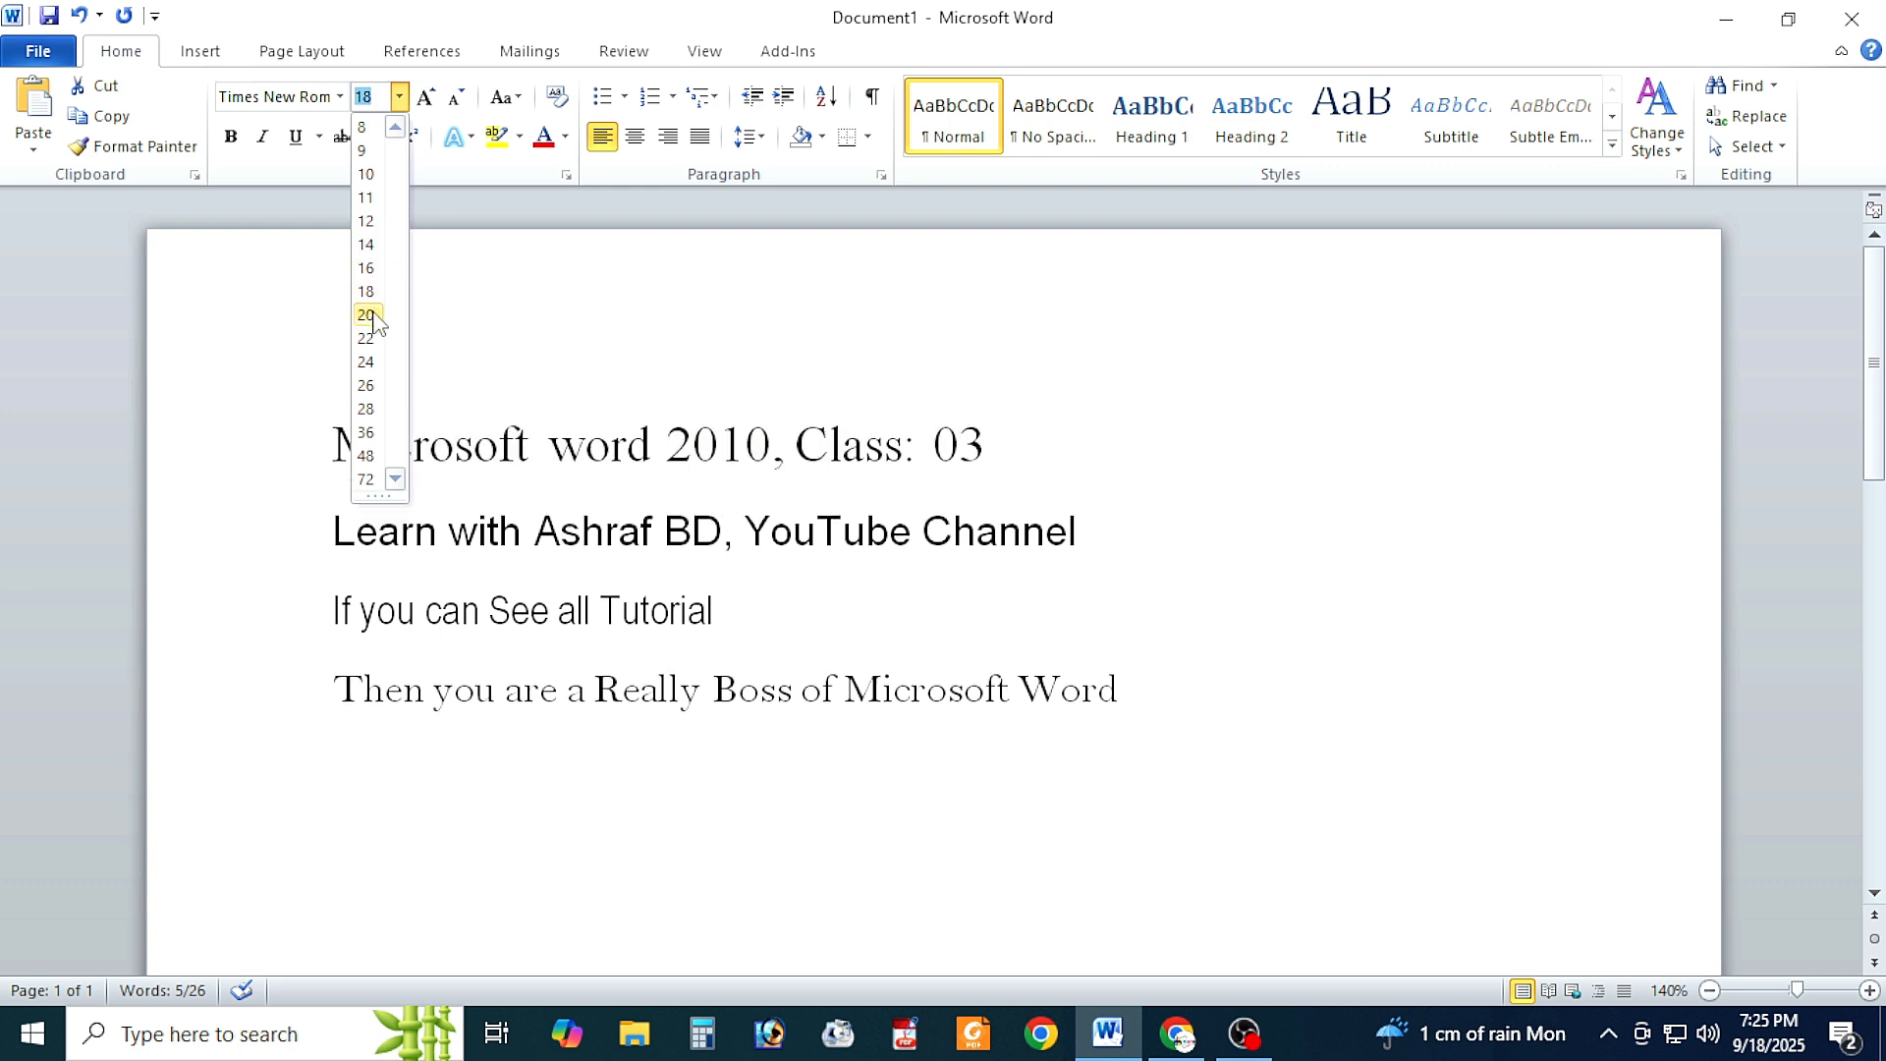
pyautogui.click(370, 389)
# Step: Set the font size of the second line, the one ending in "YouTube Channel", to 18
pyautogui.click(454, 594)
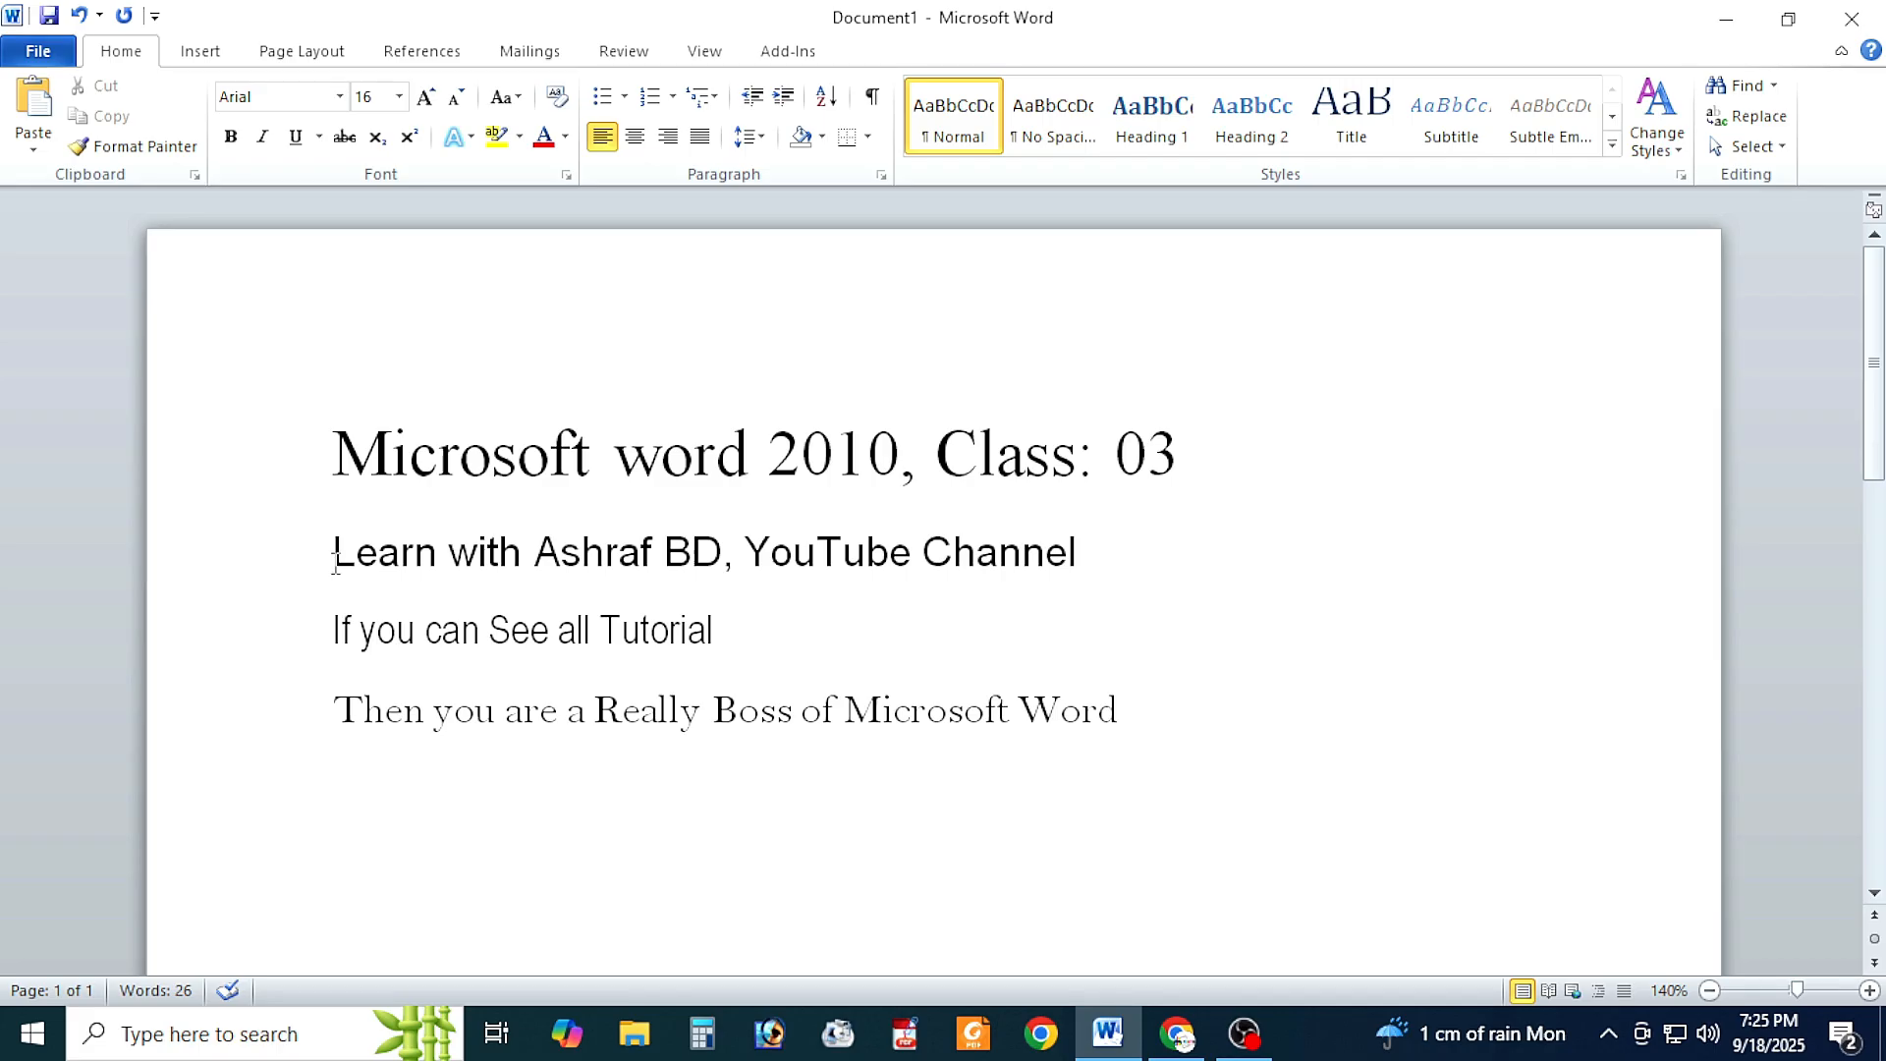
pyautogui.moveTo(335, 560); pyautogui.dragTo(1098, 570)
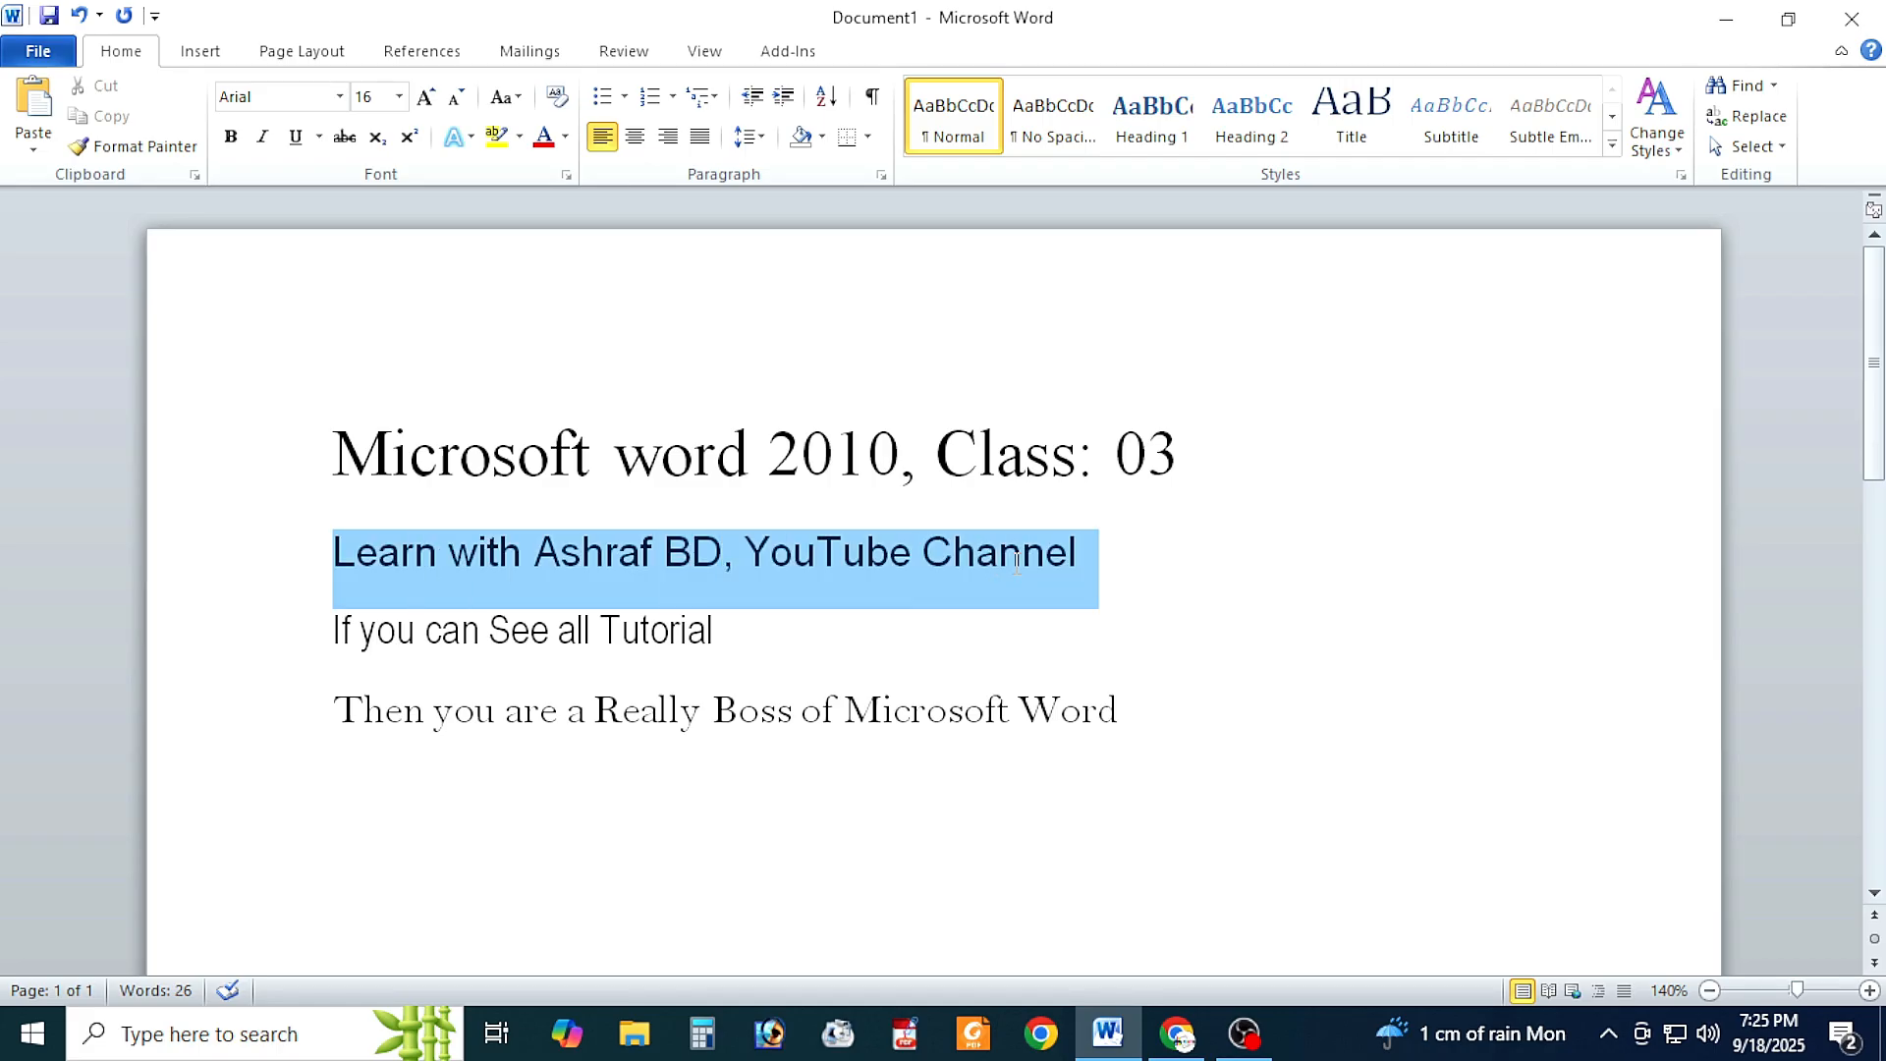
pyautogui.click(399, 98)
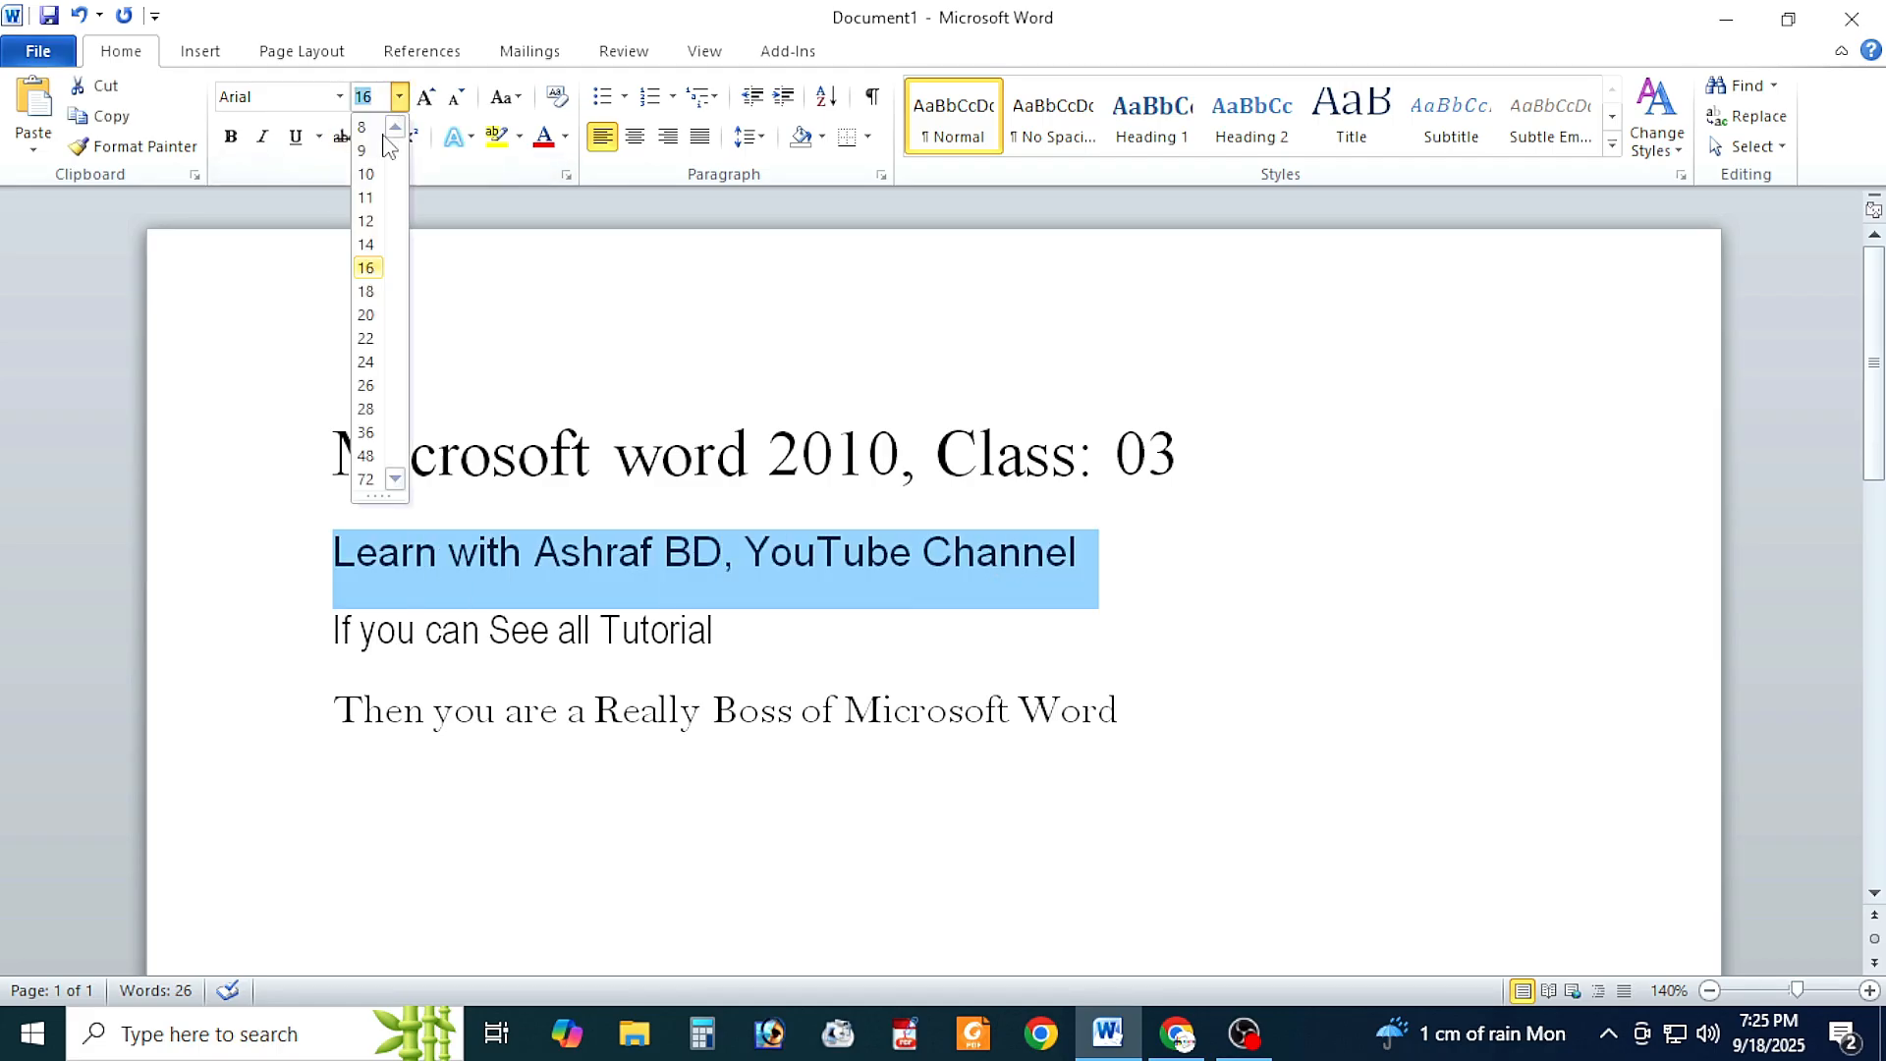
pyautogui.click(366, 291)
# Step: Set the font size of the third line, "If you can See all Tutorial", to 26
pyautogui.moveTo(335, 636); pyautogui.dragTo(758, 632)
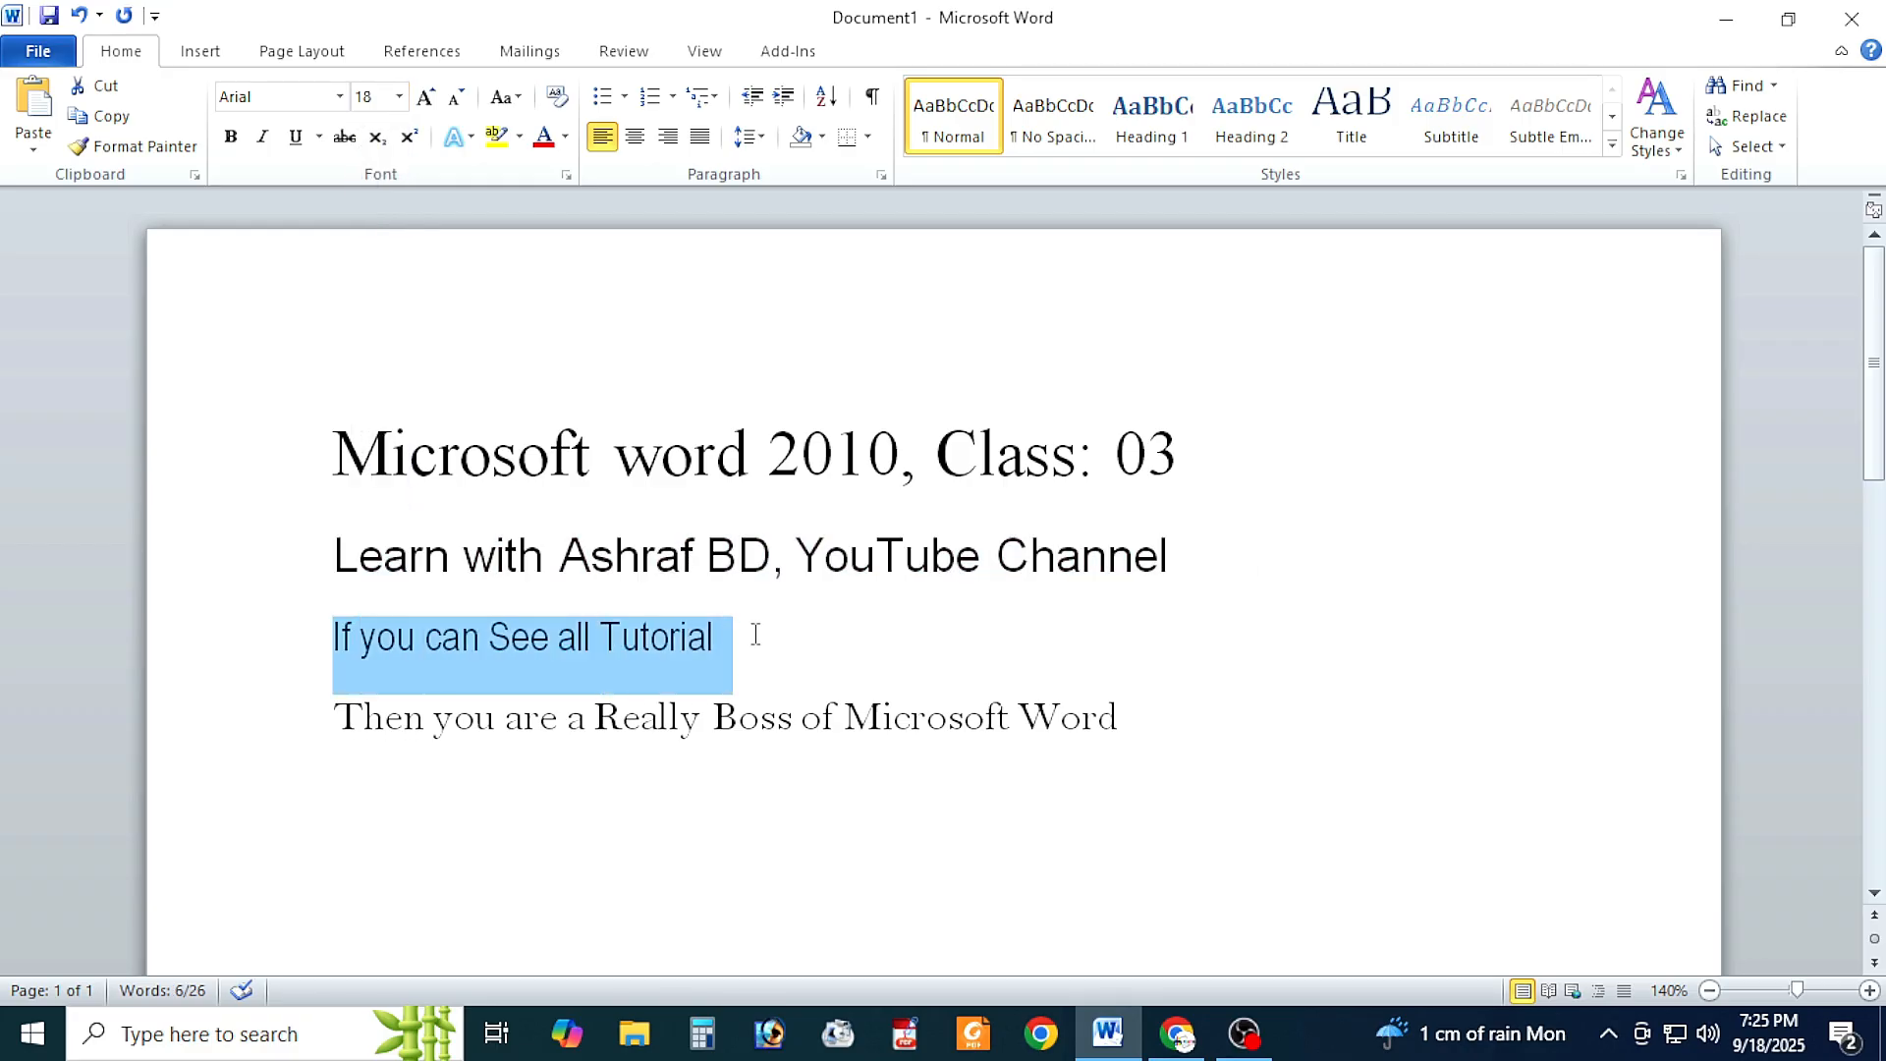
pyautogui.click(399, 97)
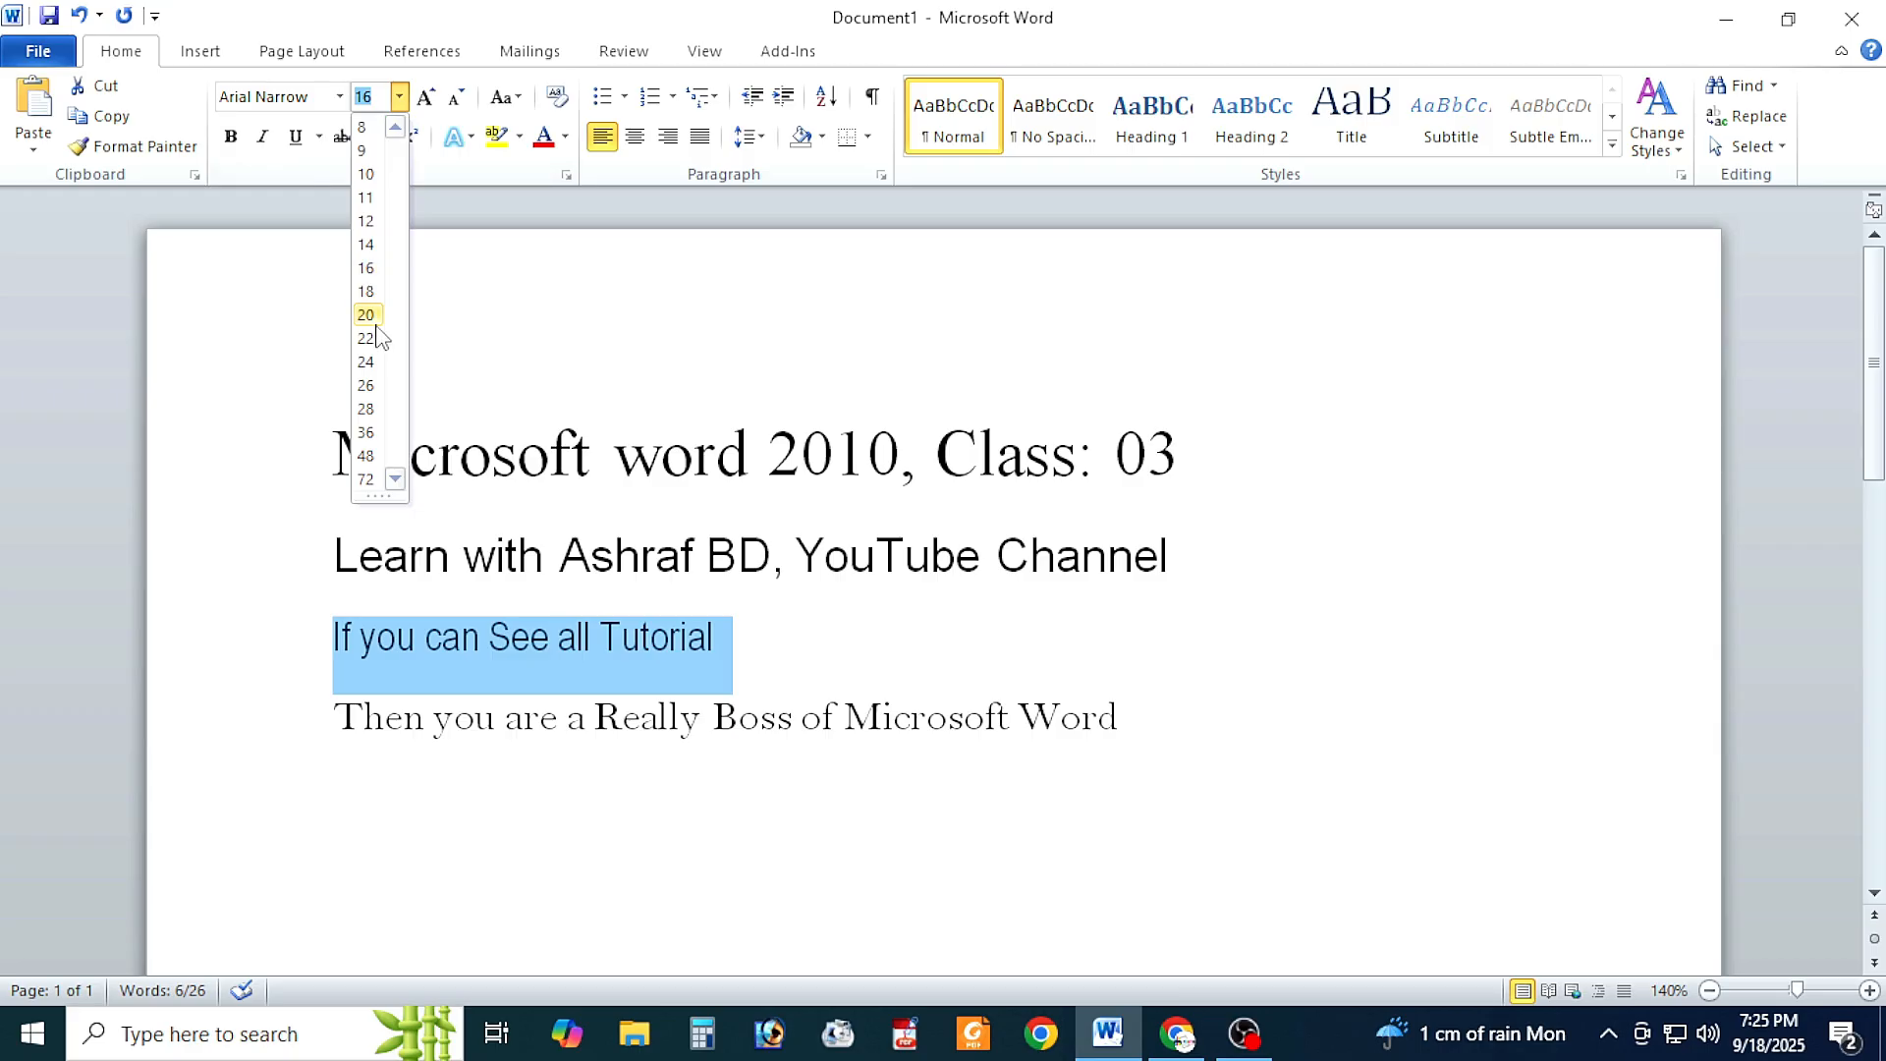
pyautogui.click(369, 386)
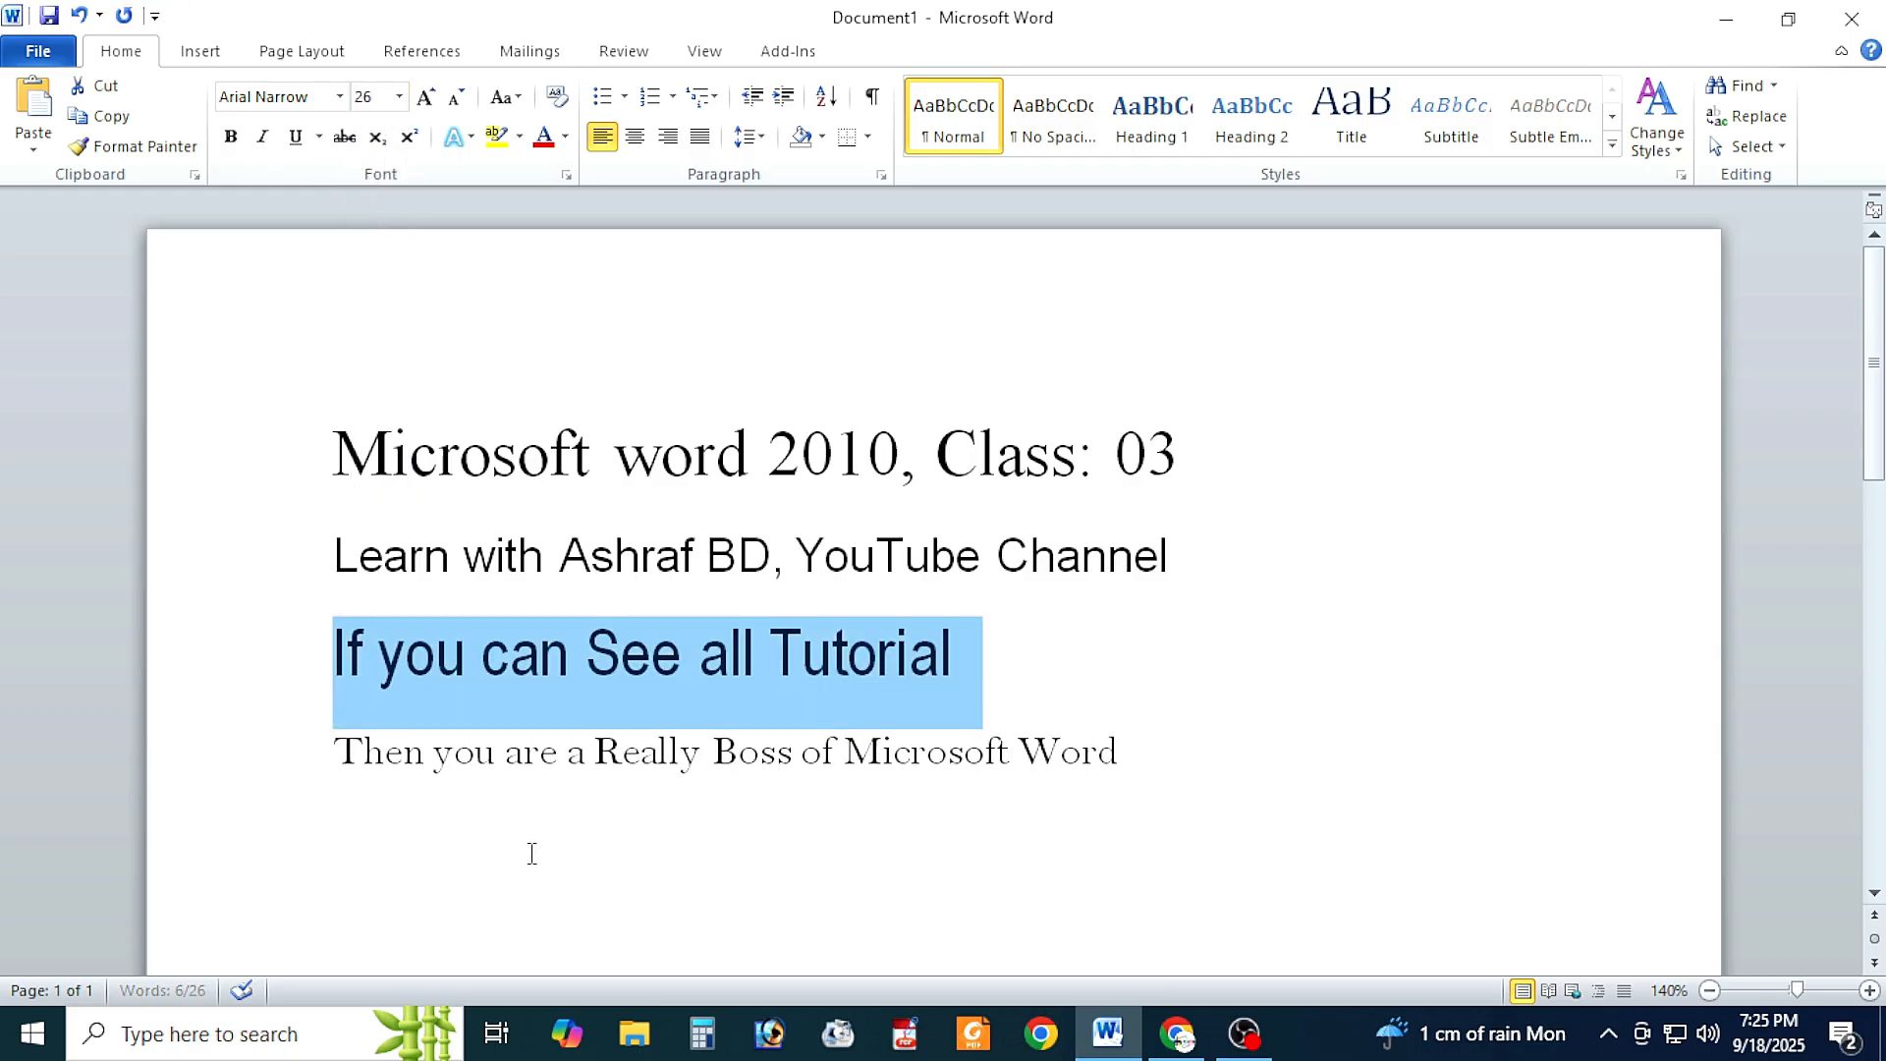
# Step: Set the font size of the fourth line, "Then you are a Really Boss of Microsoft Word", to 14
pyautogui.moveTo(335, 751); pyautogui.dragTo(1039, 767)
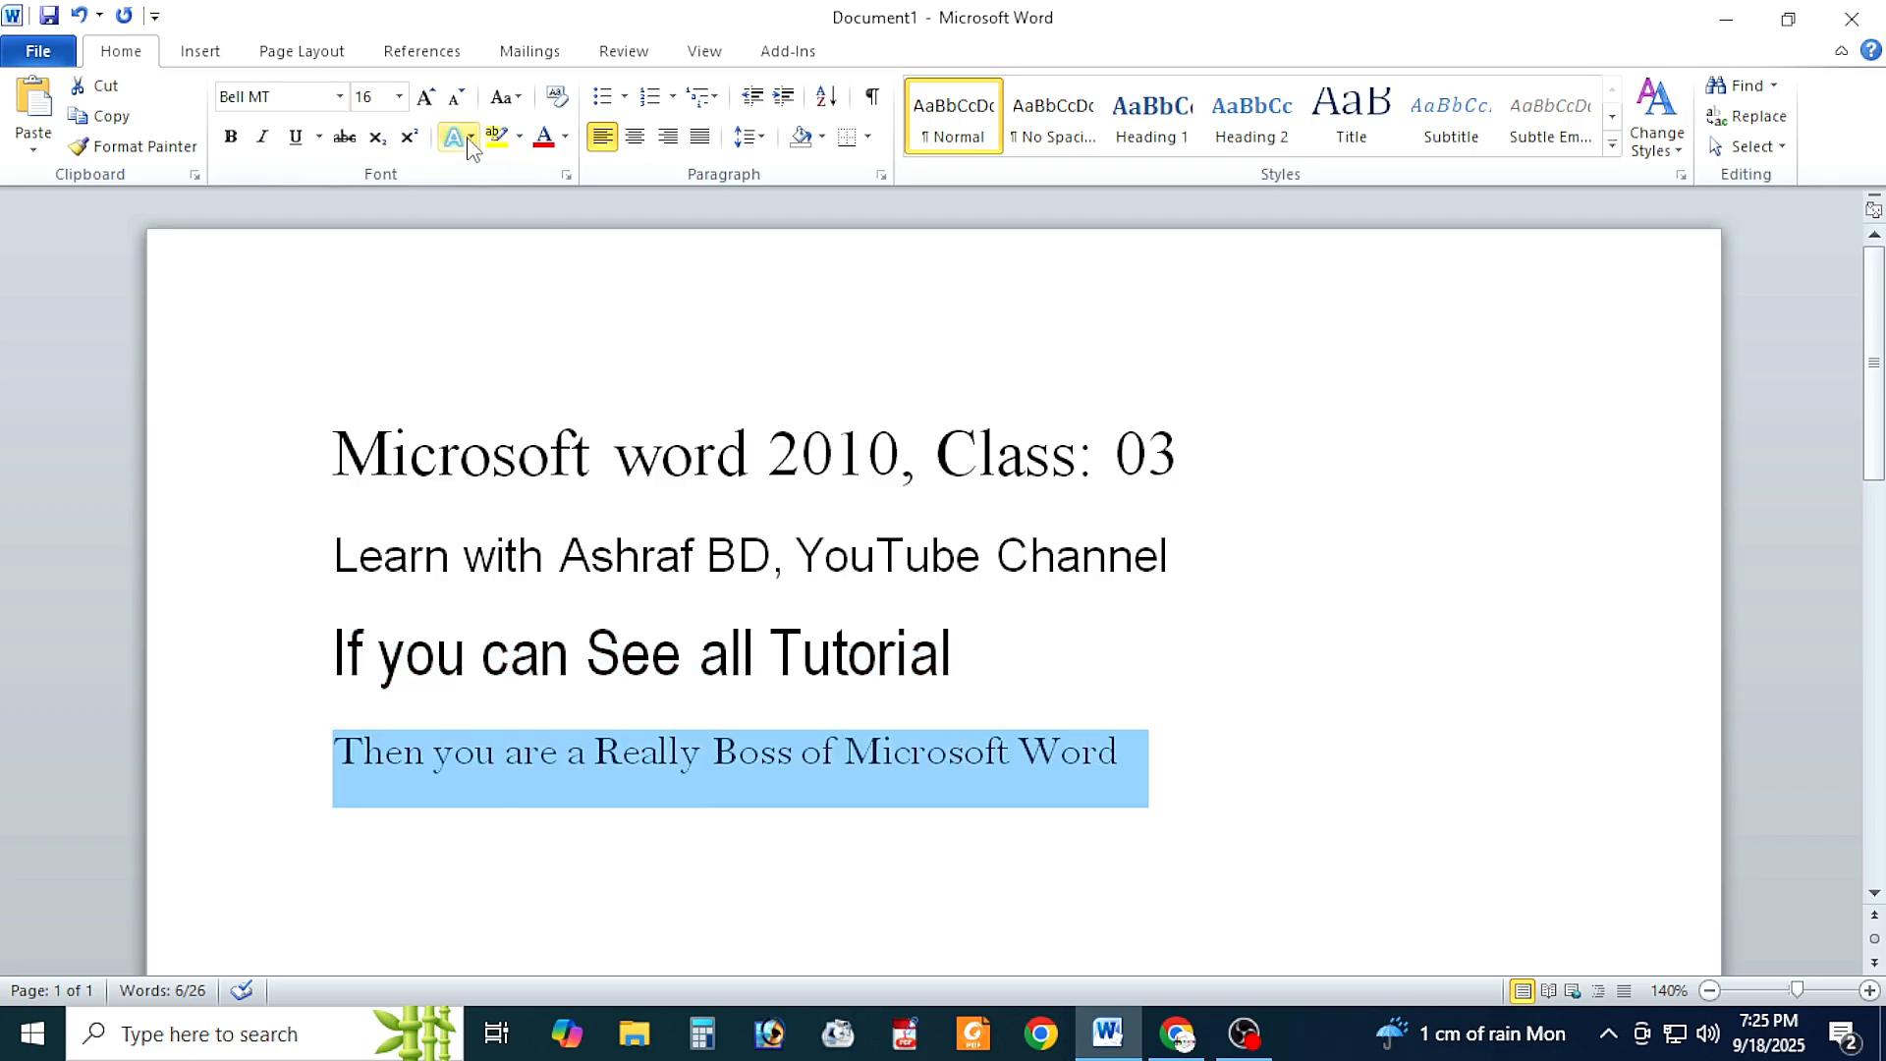
pyautogui.click(399, 96)
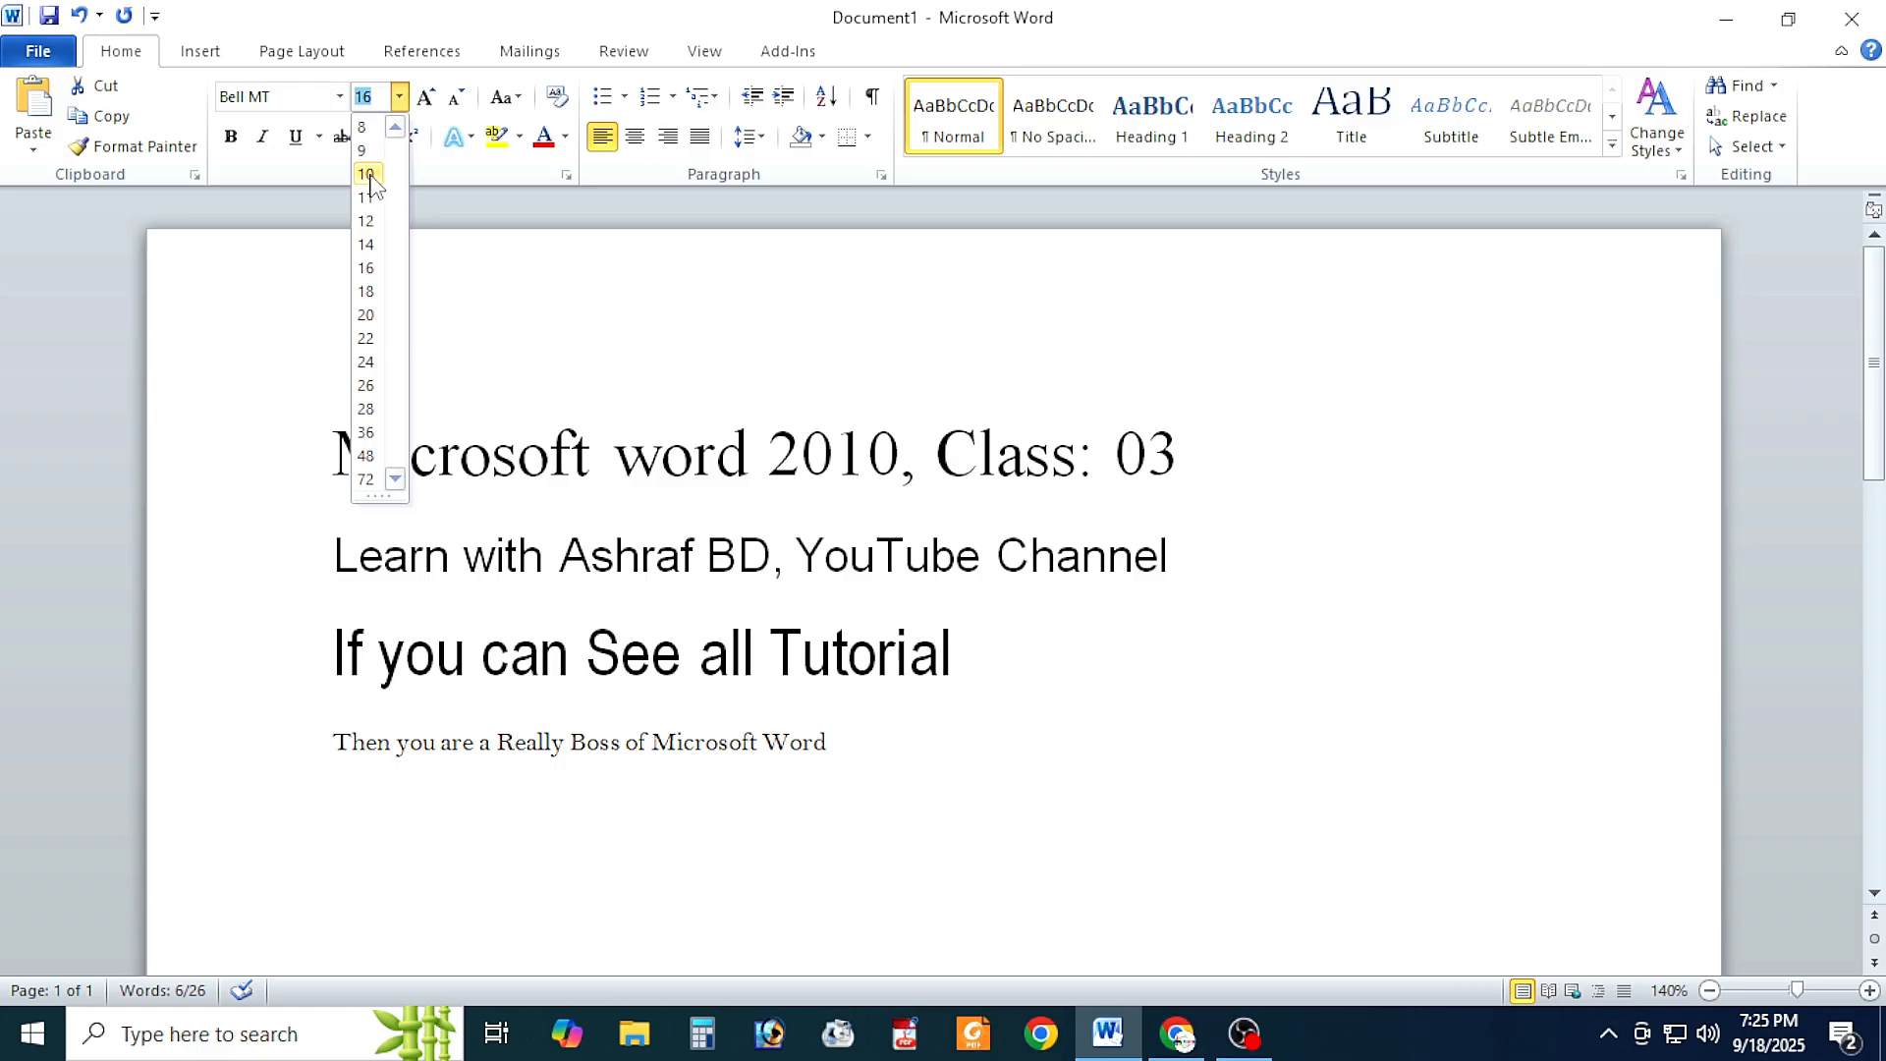
pyautogui.click(365, 245)
pyautogui.click(705, 833)
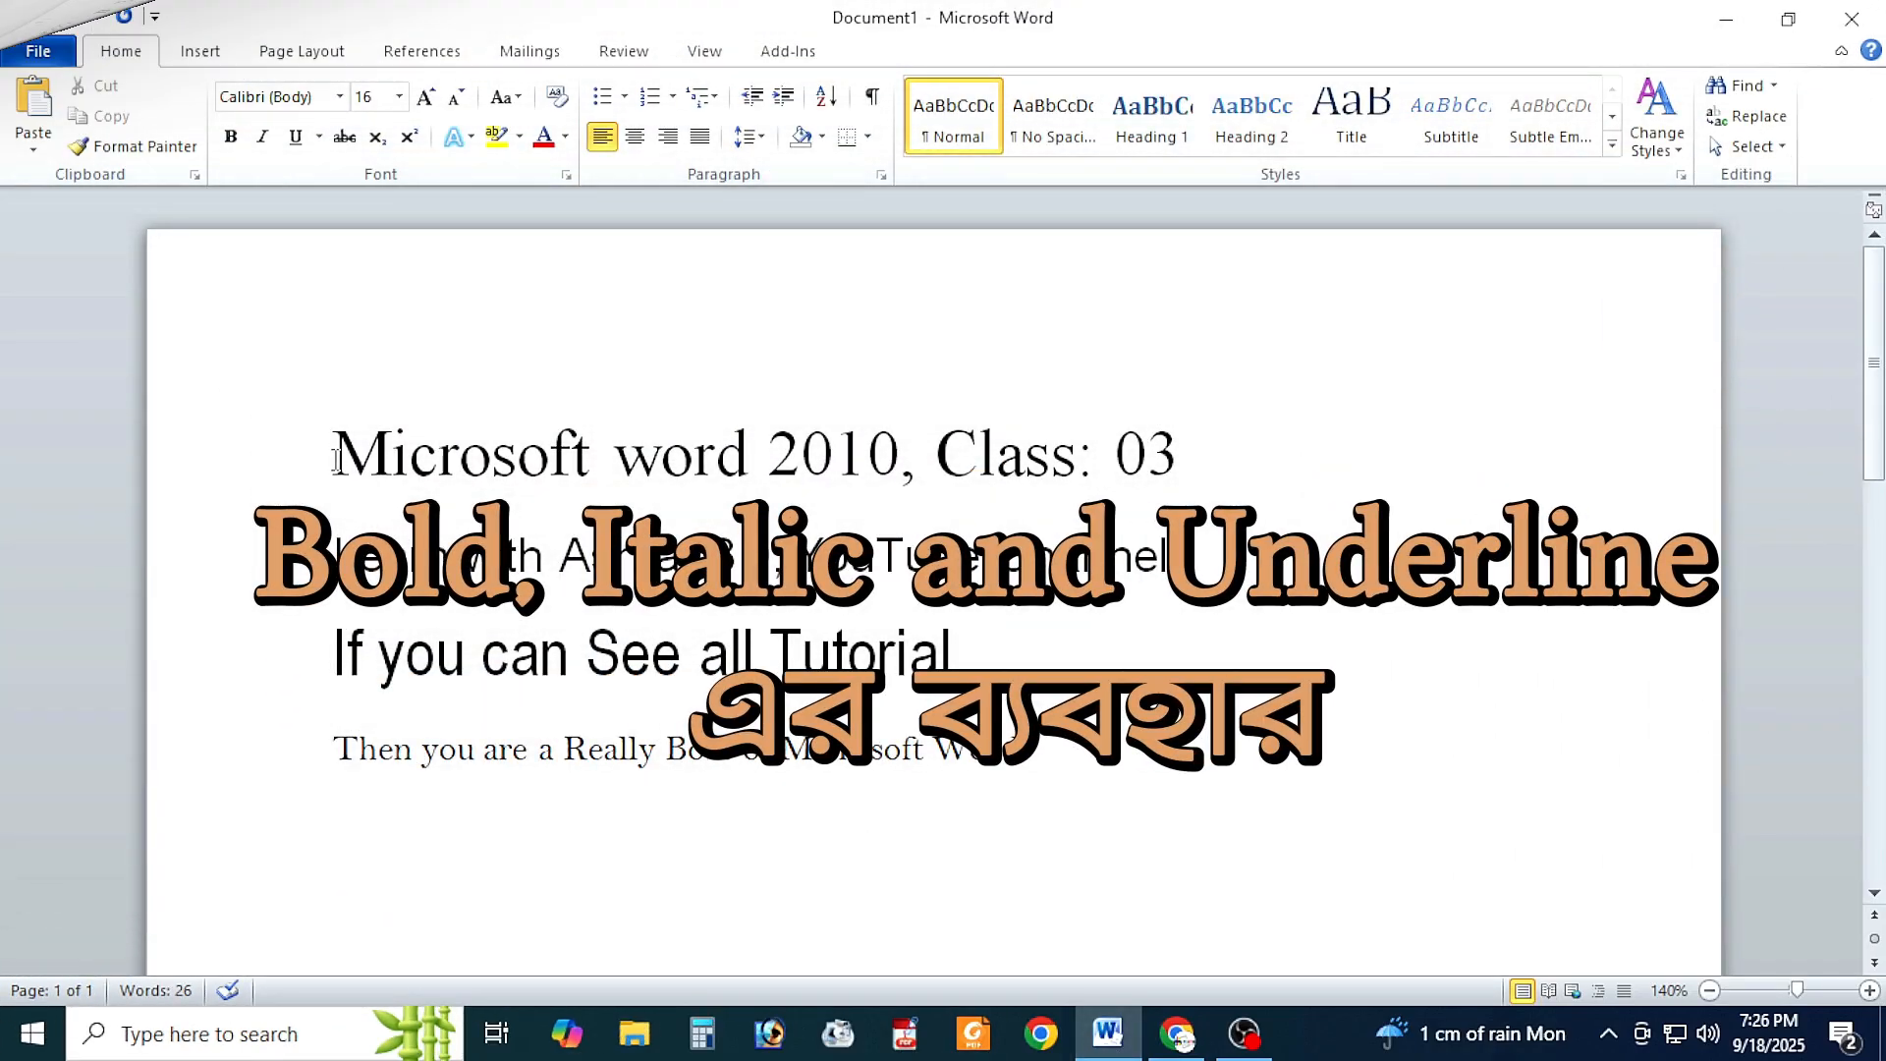
# Step: Make the first line, "Microsoft word 2010, Class: 03", bold and insert a blank line below it
pyautogui.moveTo(335, 458); pyautogui.dragTo(1230, 462)
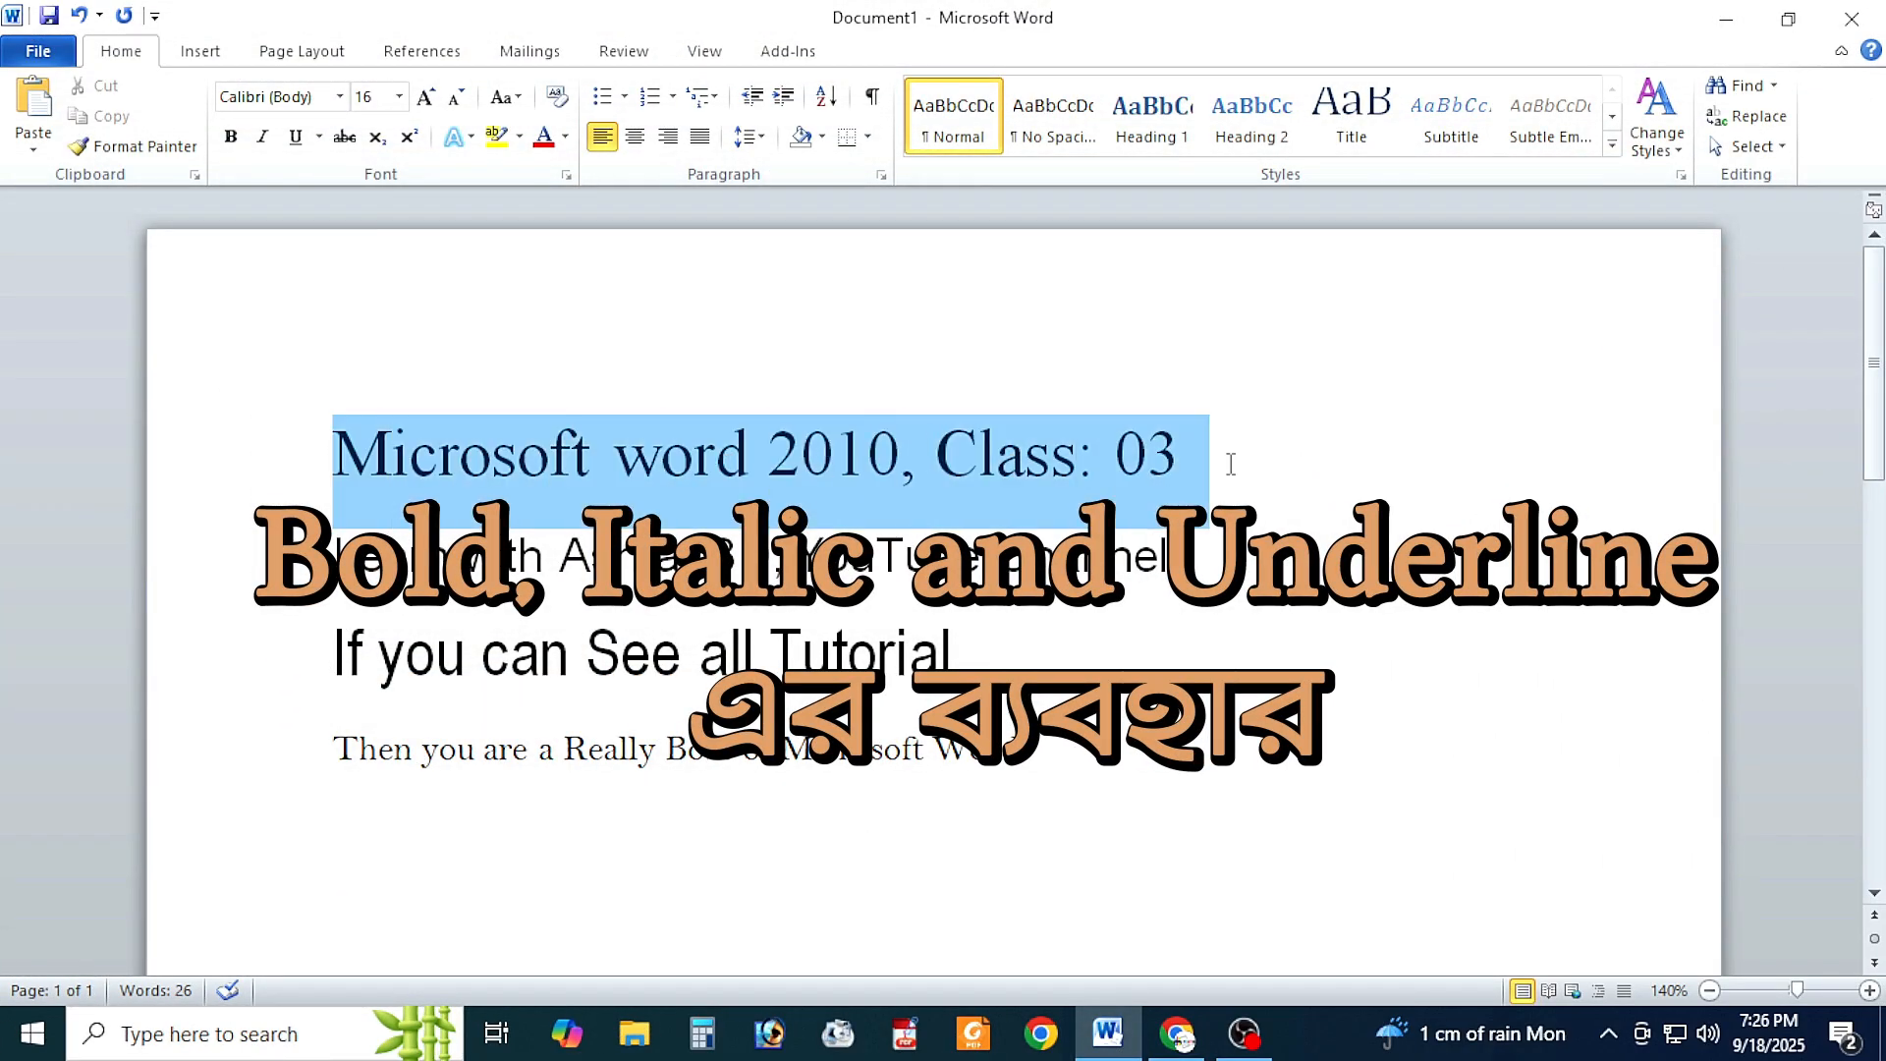
pyautogui.click(231, 137)
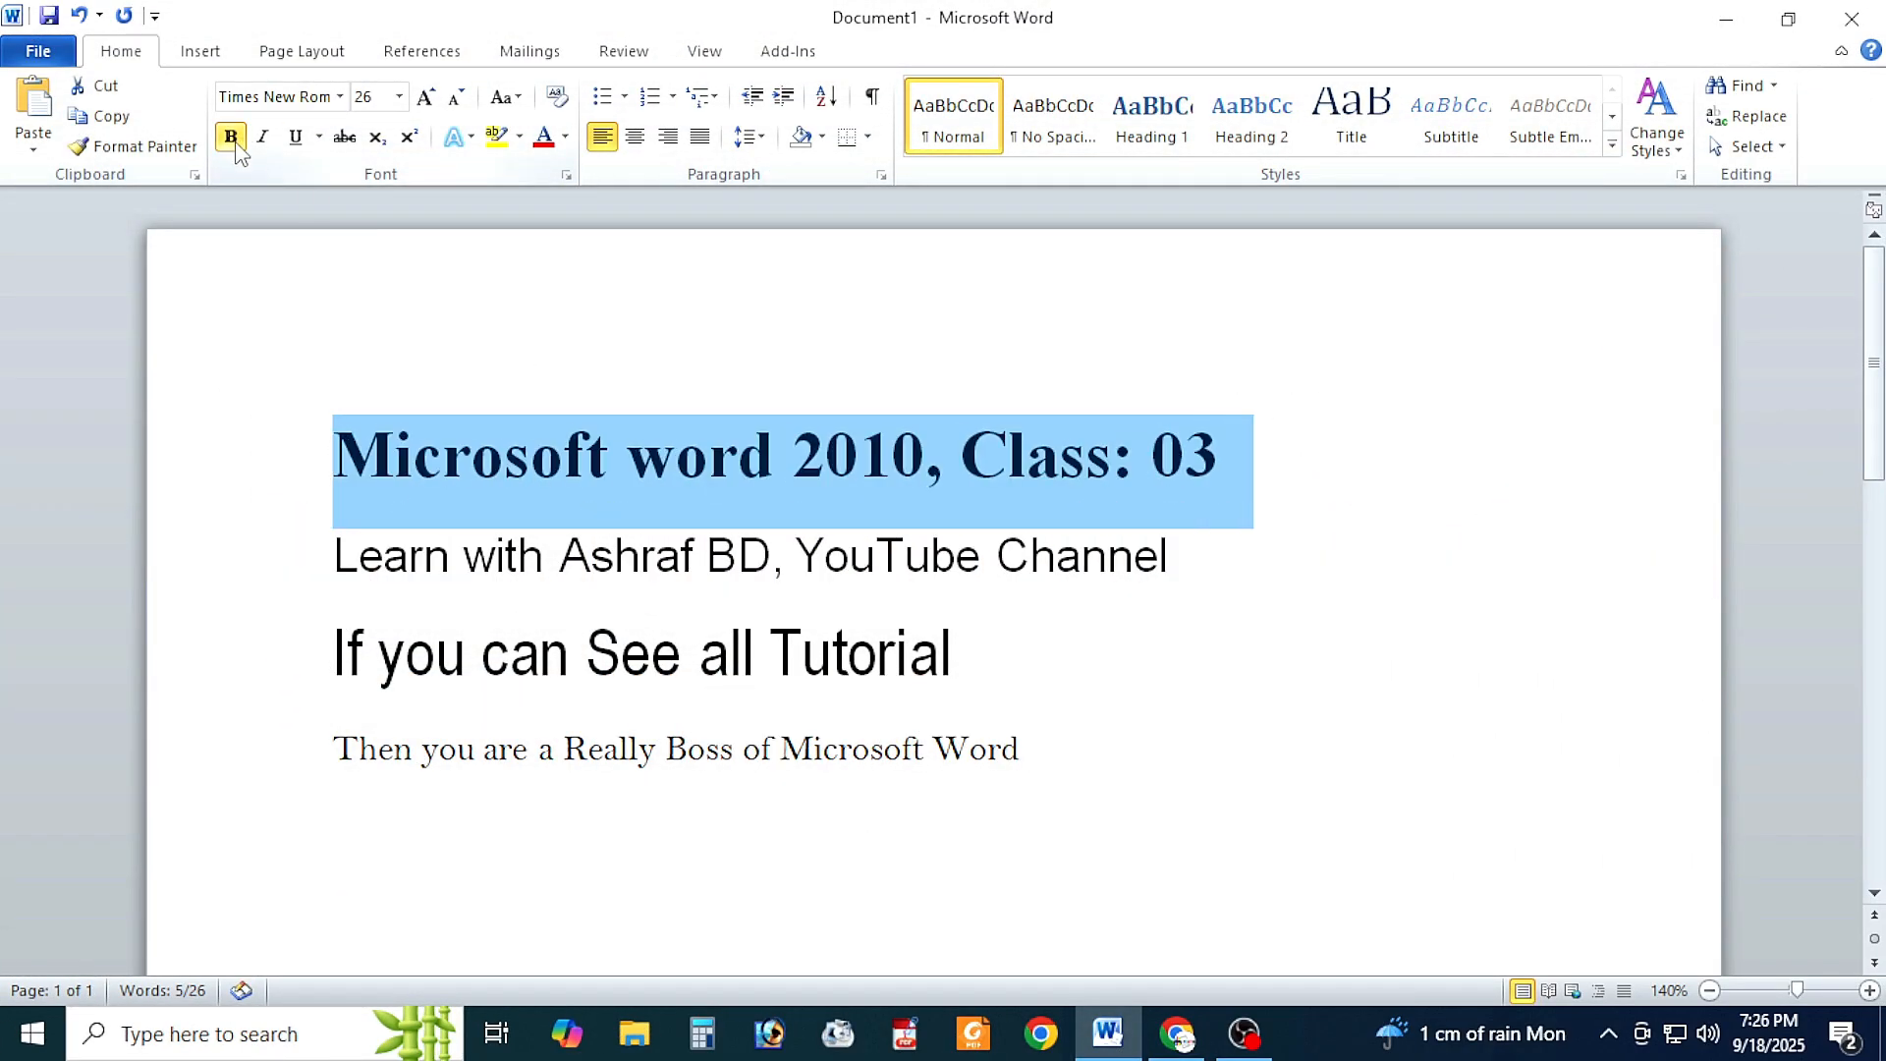
pyautogui.click(324, 552)
pyautogui.press('Return')
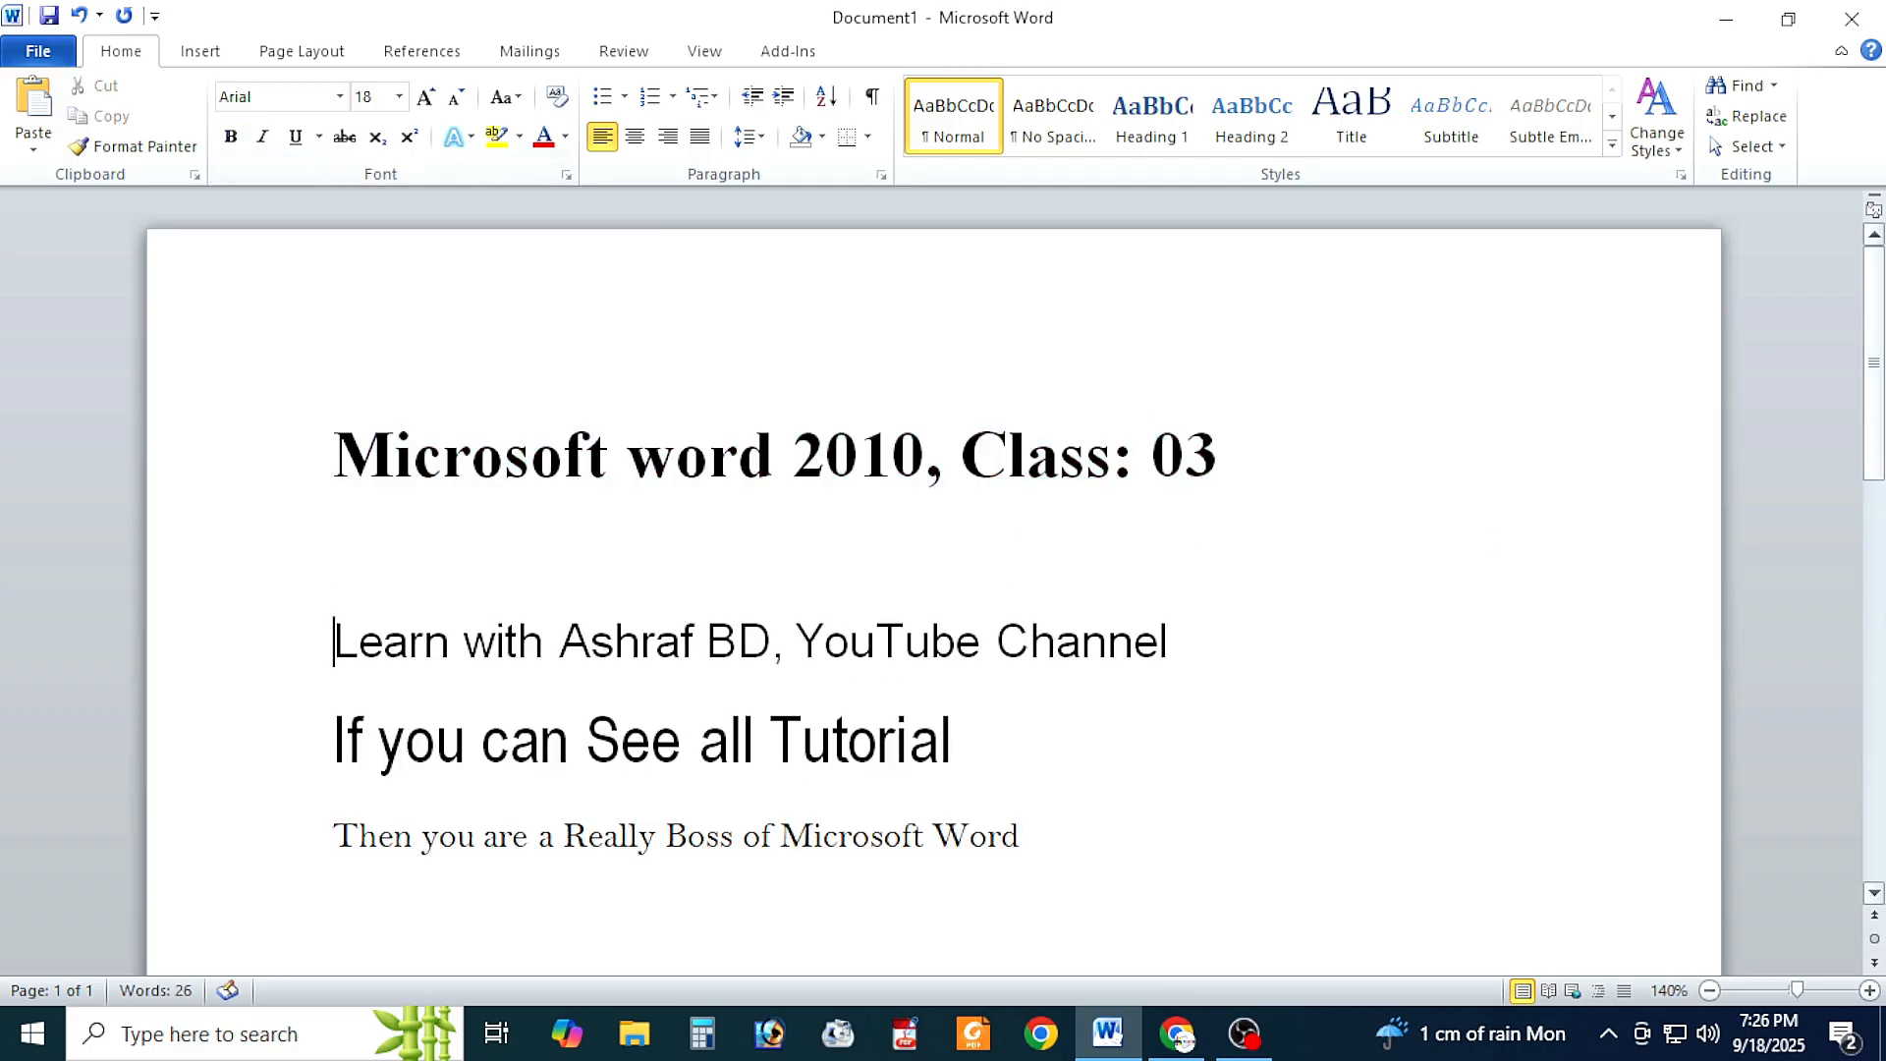
# Step: Italicize the second line, the one ending in "YouTube Channel", and insert a blank line below it
pyautogui.scroll(-2, 776, 600)
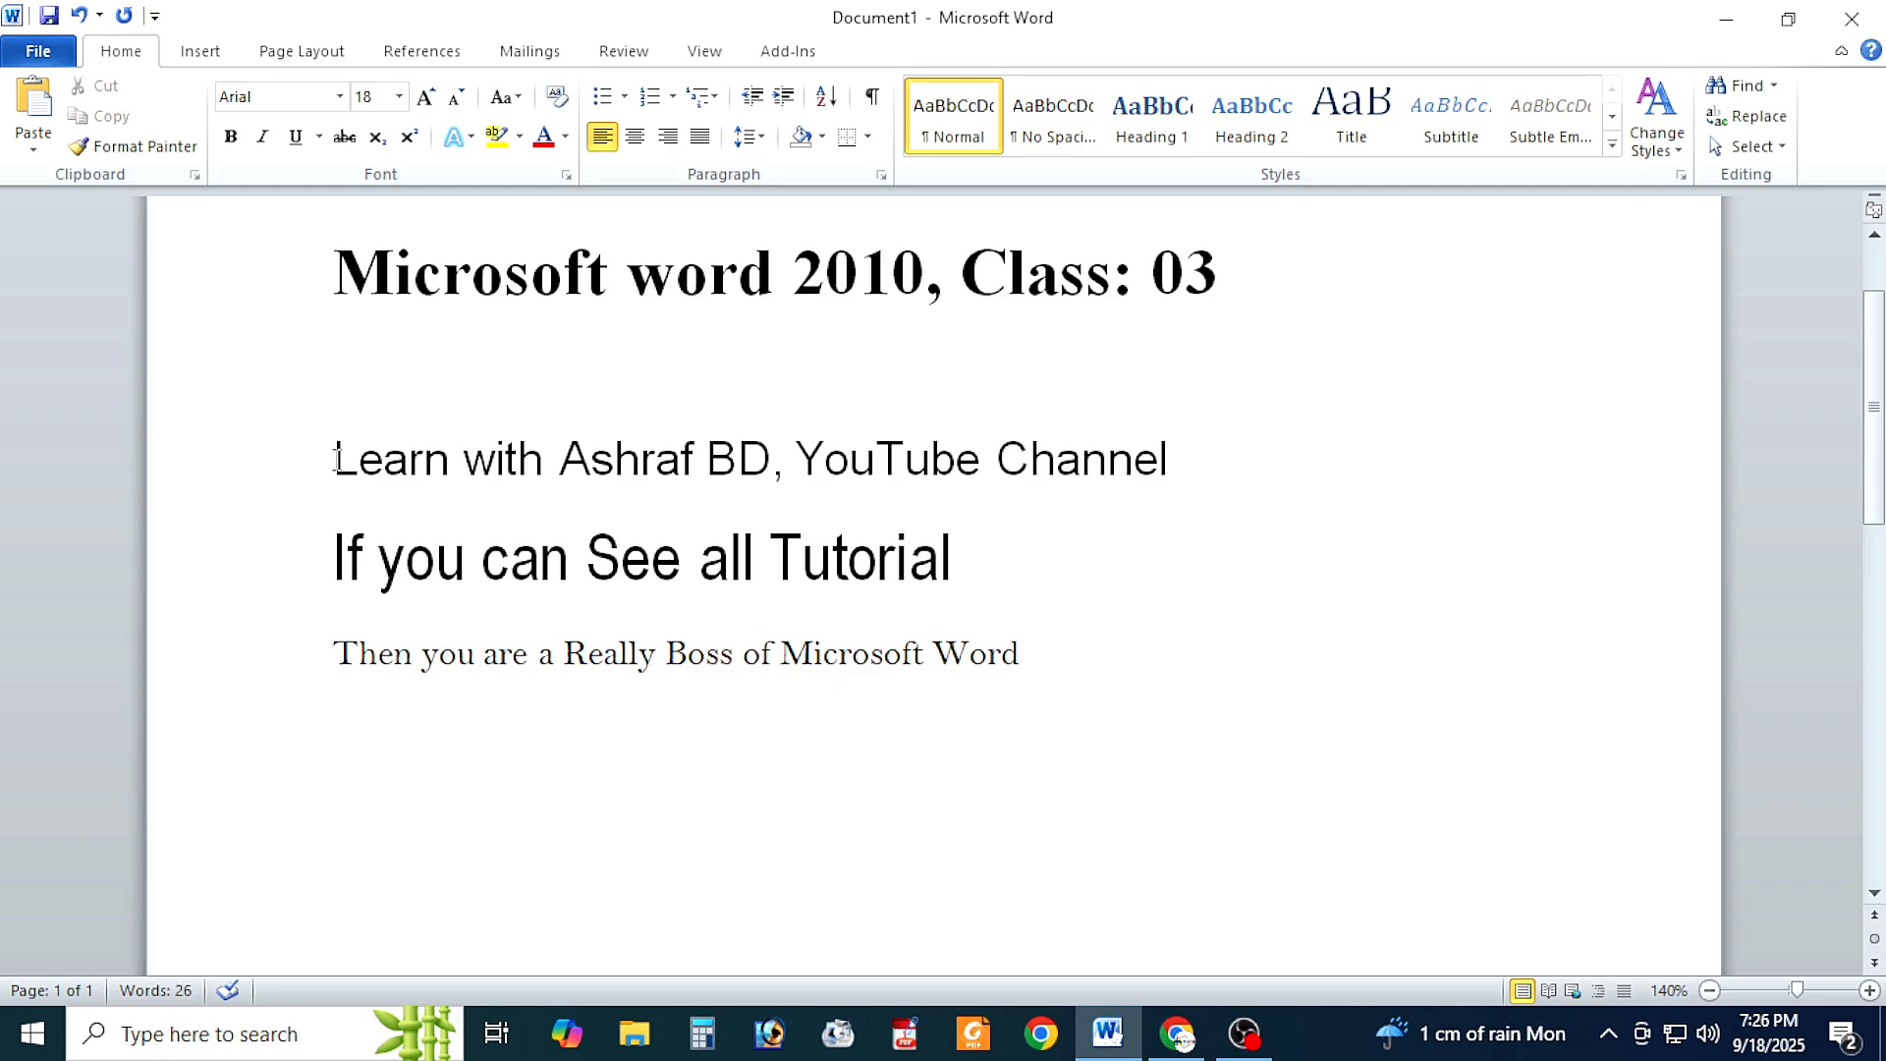
pyautogui.moveTo(335, 457); pyautogui.dragTo(1086, 465)
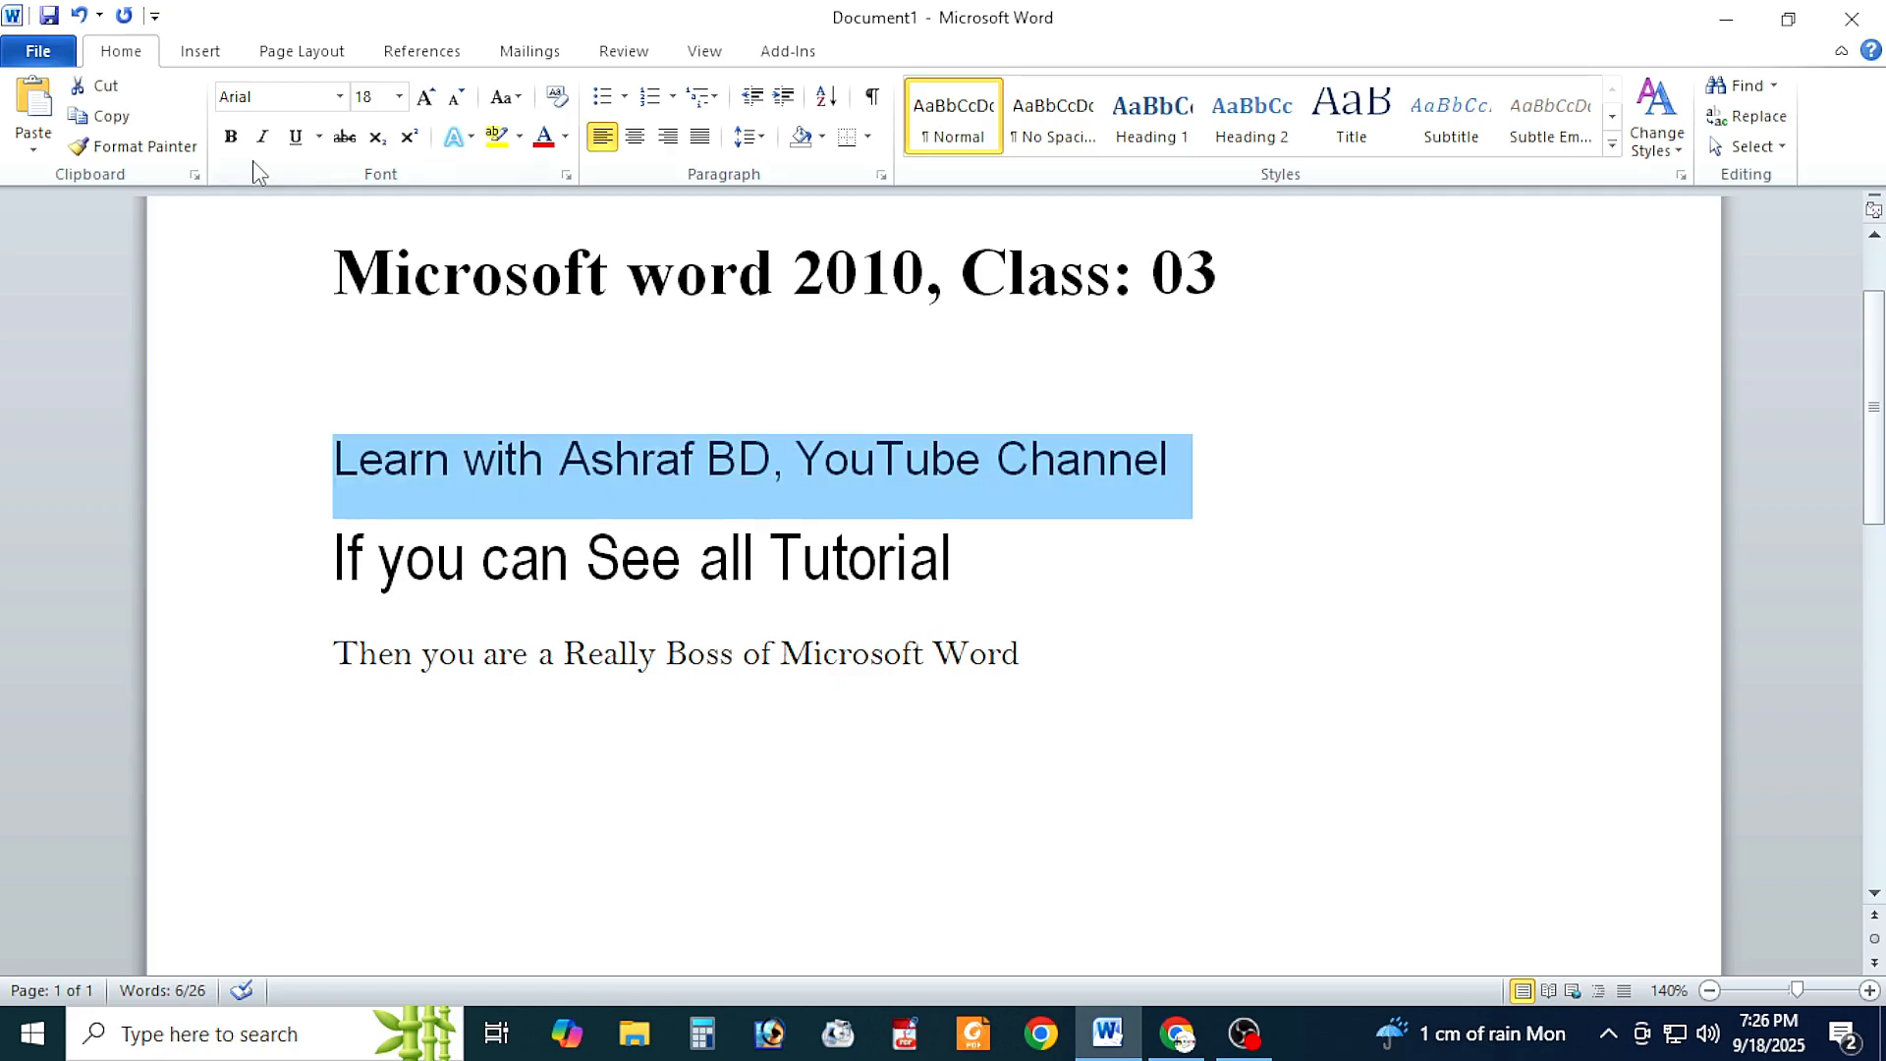
pyautogui.click(262, 137)
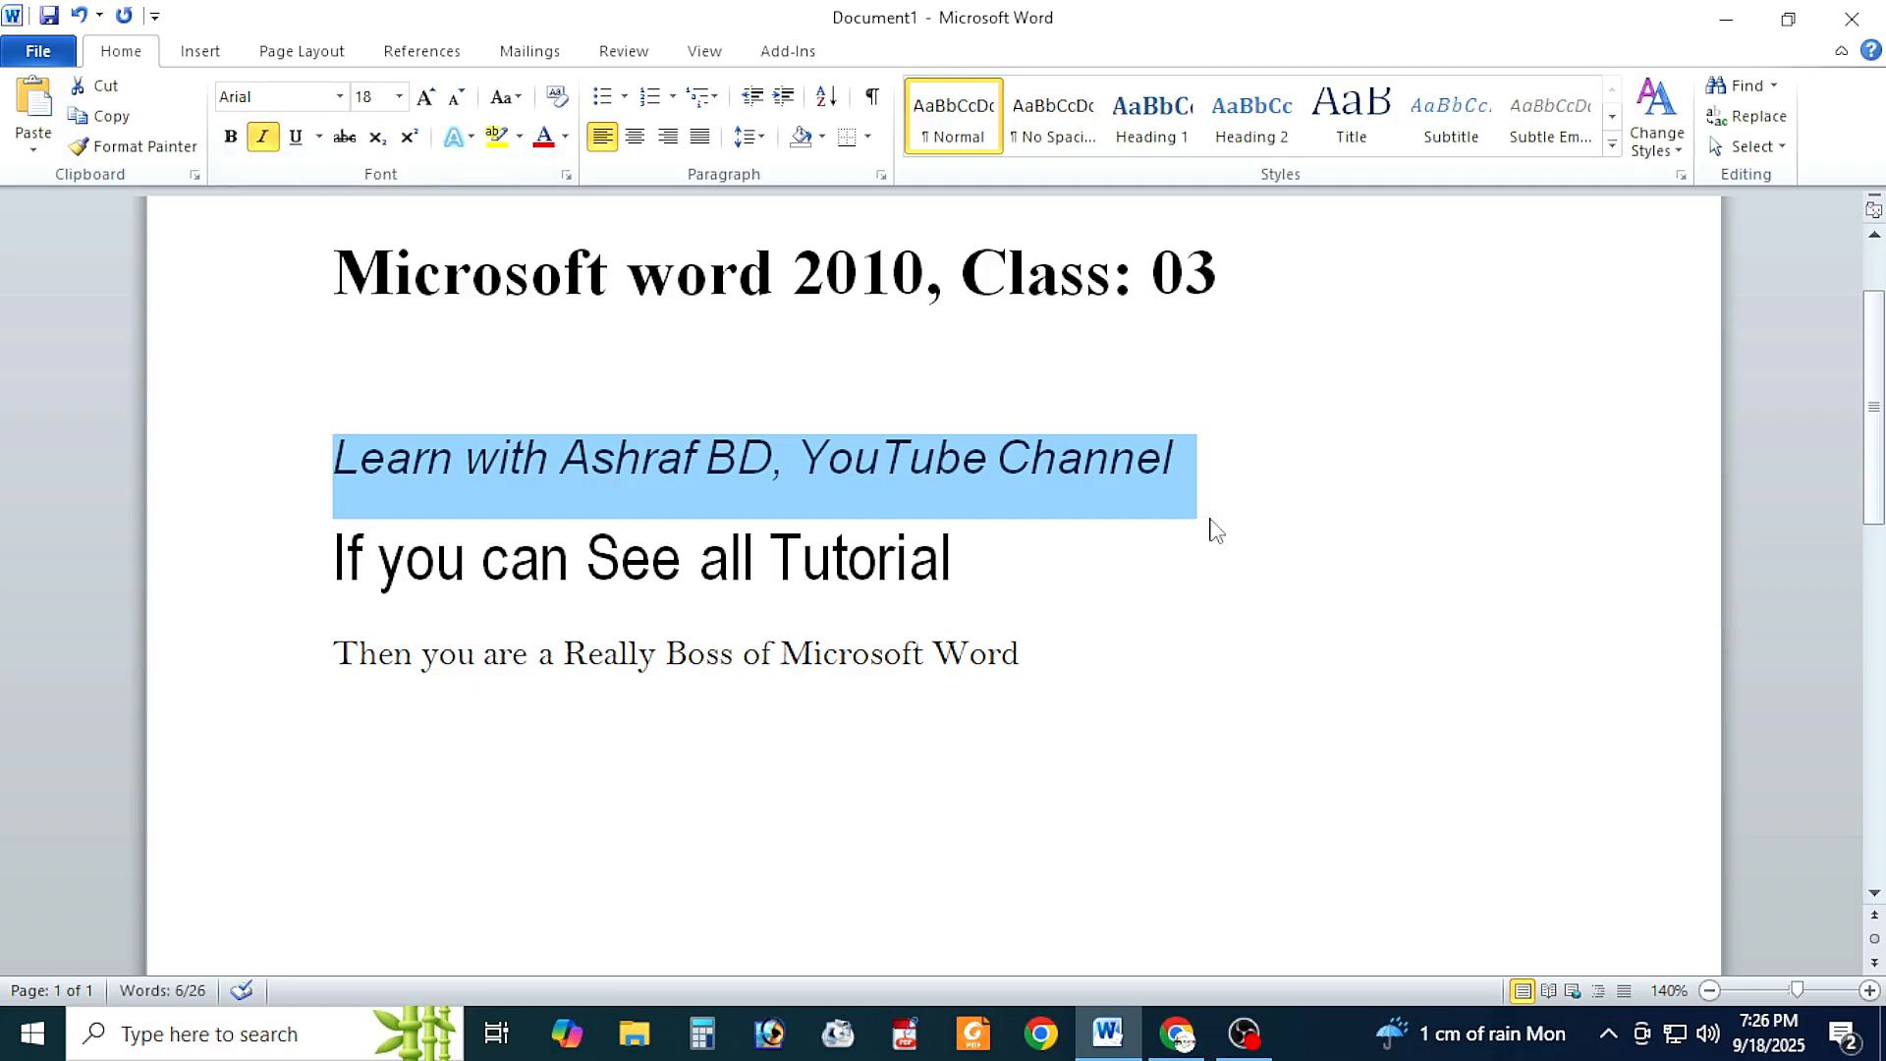
pyautogui.click(1169, 457)
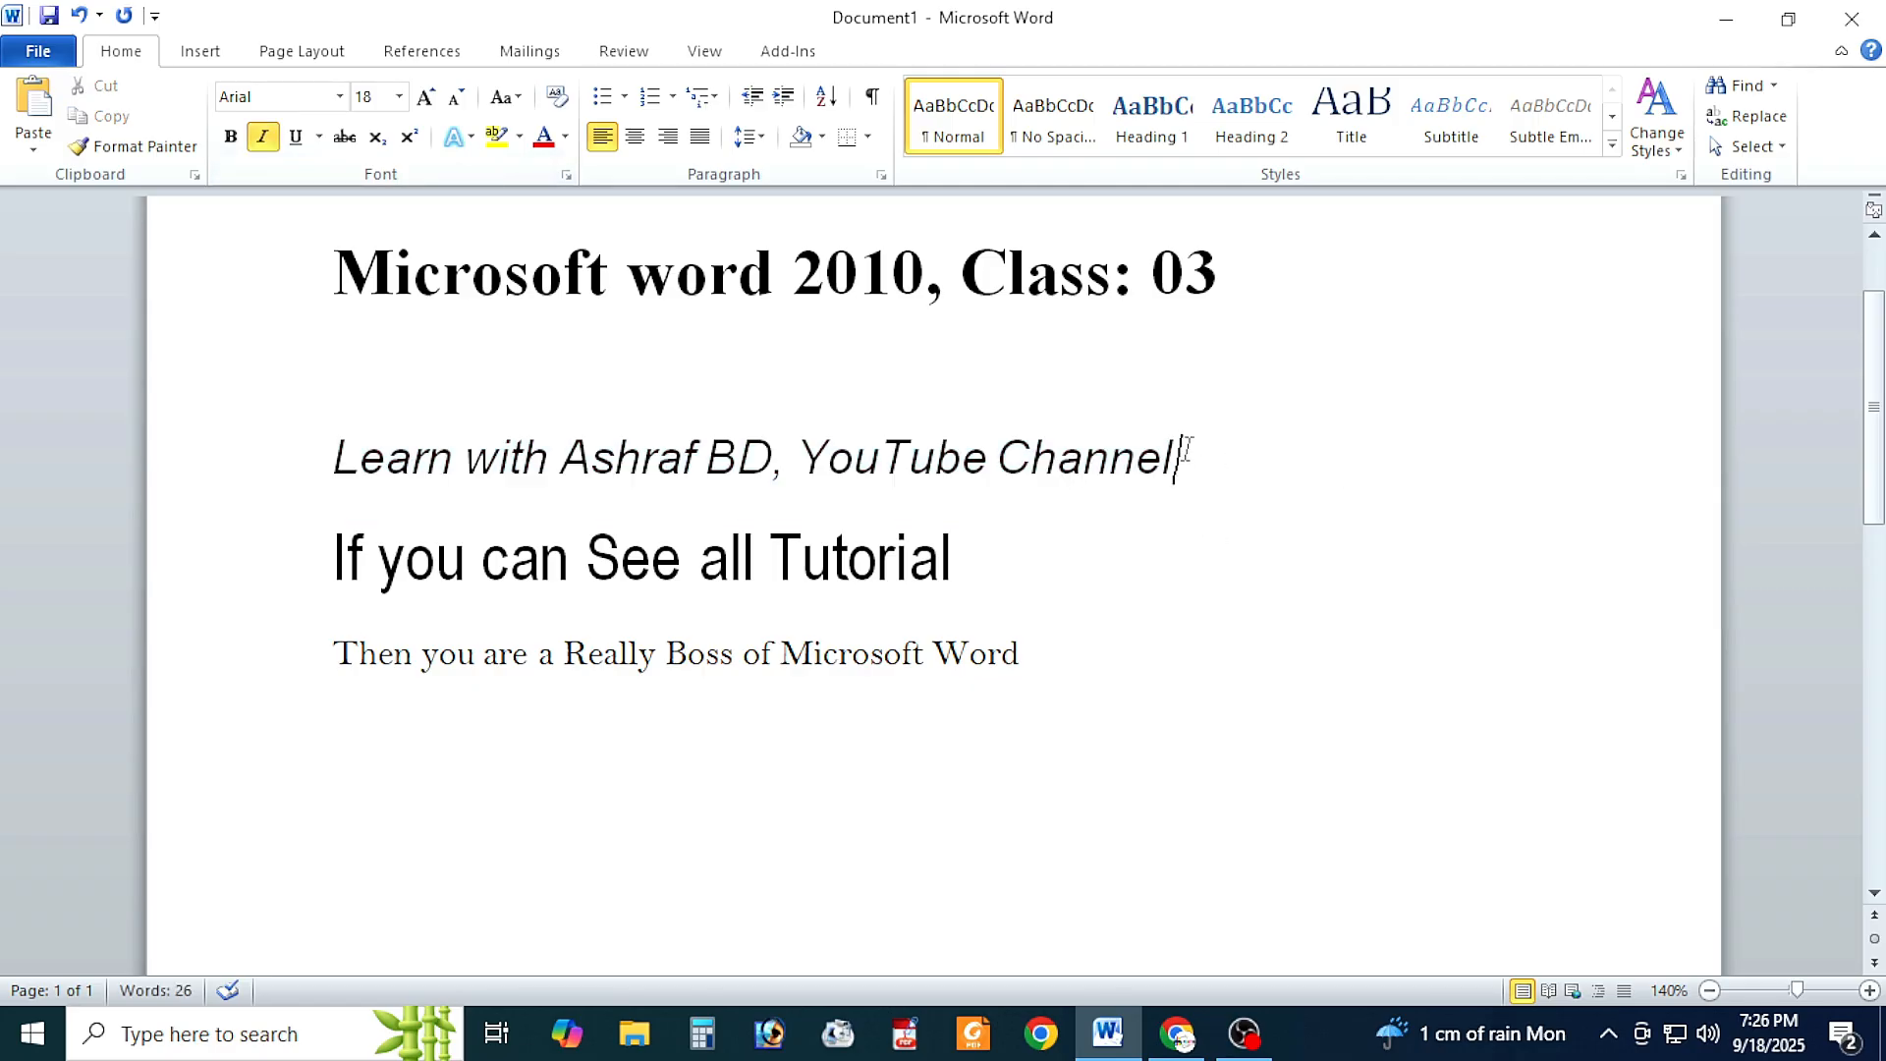
pyautogui.press('Return')
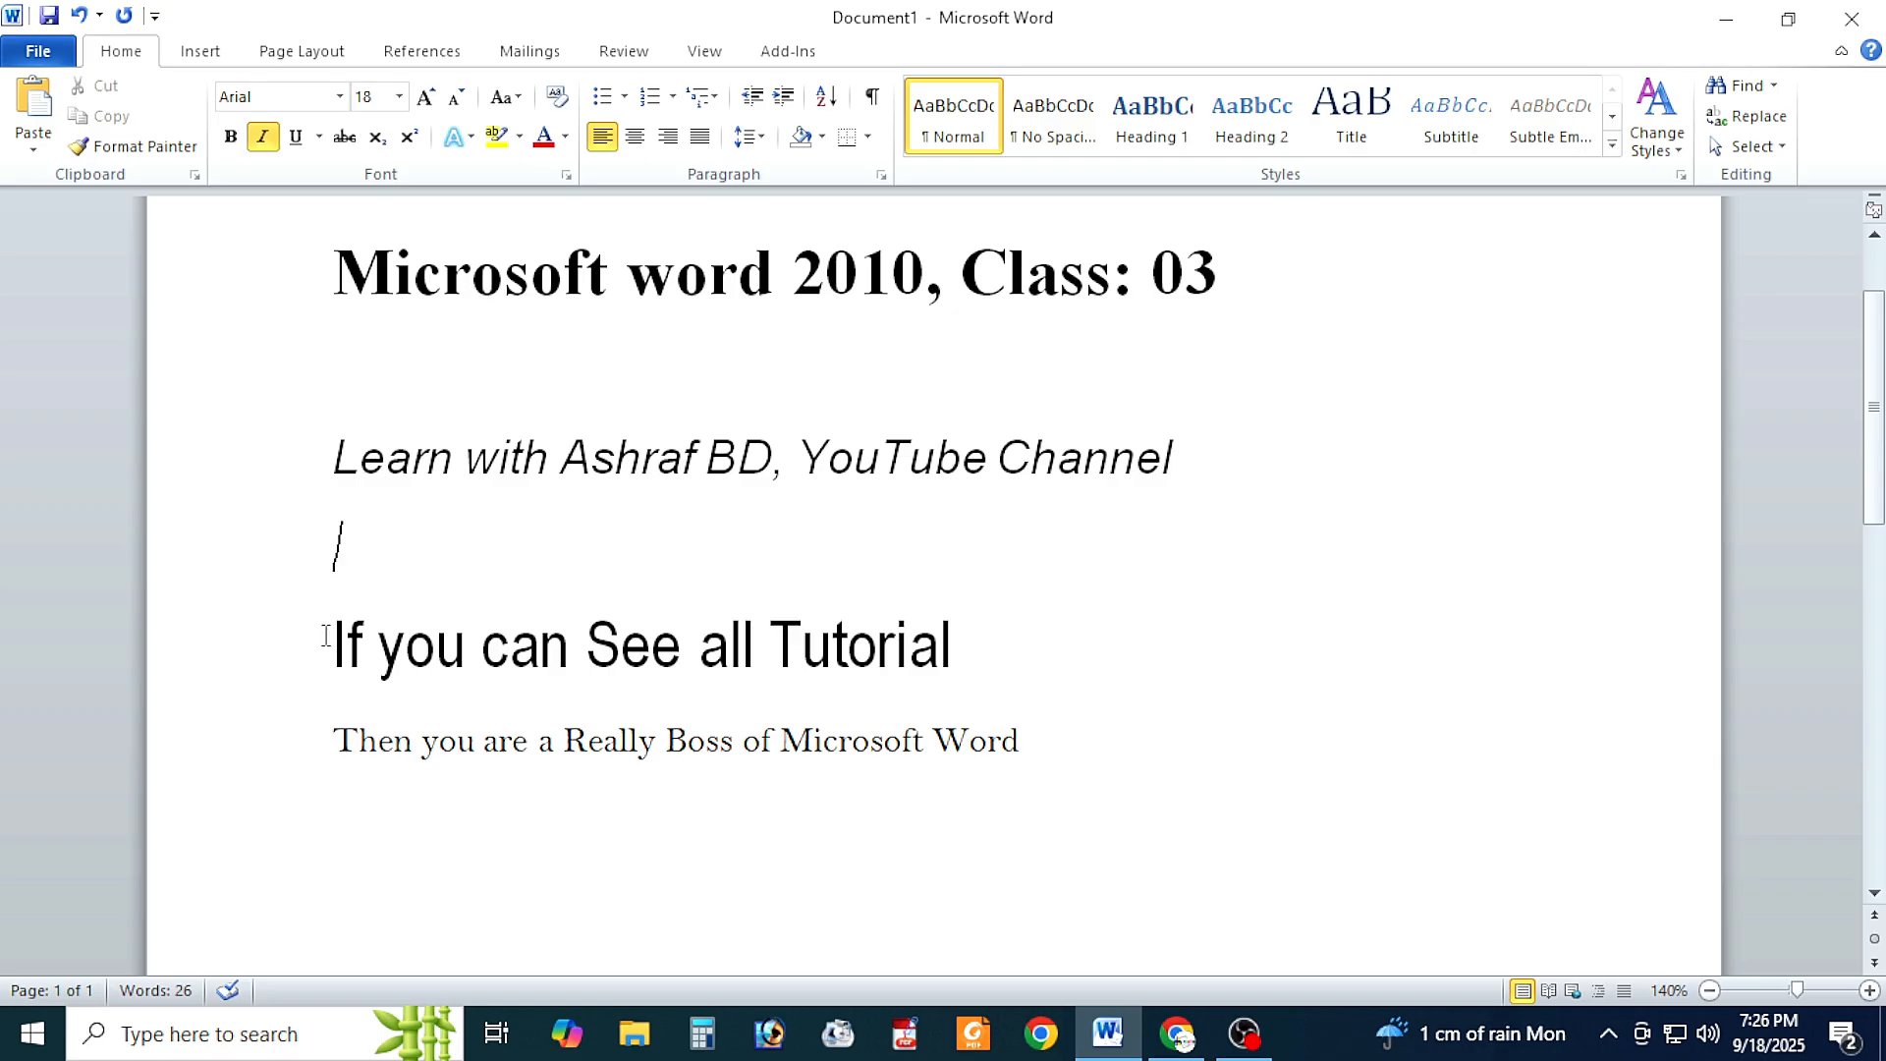
# Step: Underline the third line, "If you can See all Tutorial", and insert a blank line below it
pyautogui.moveTo(325, 635); pyautogui.dragTo(982, 653)
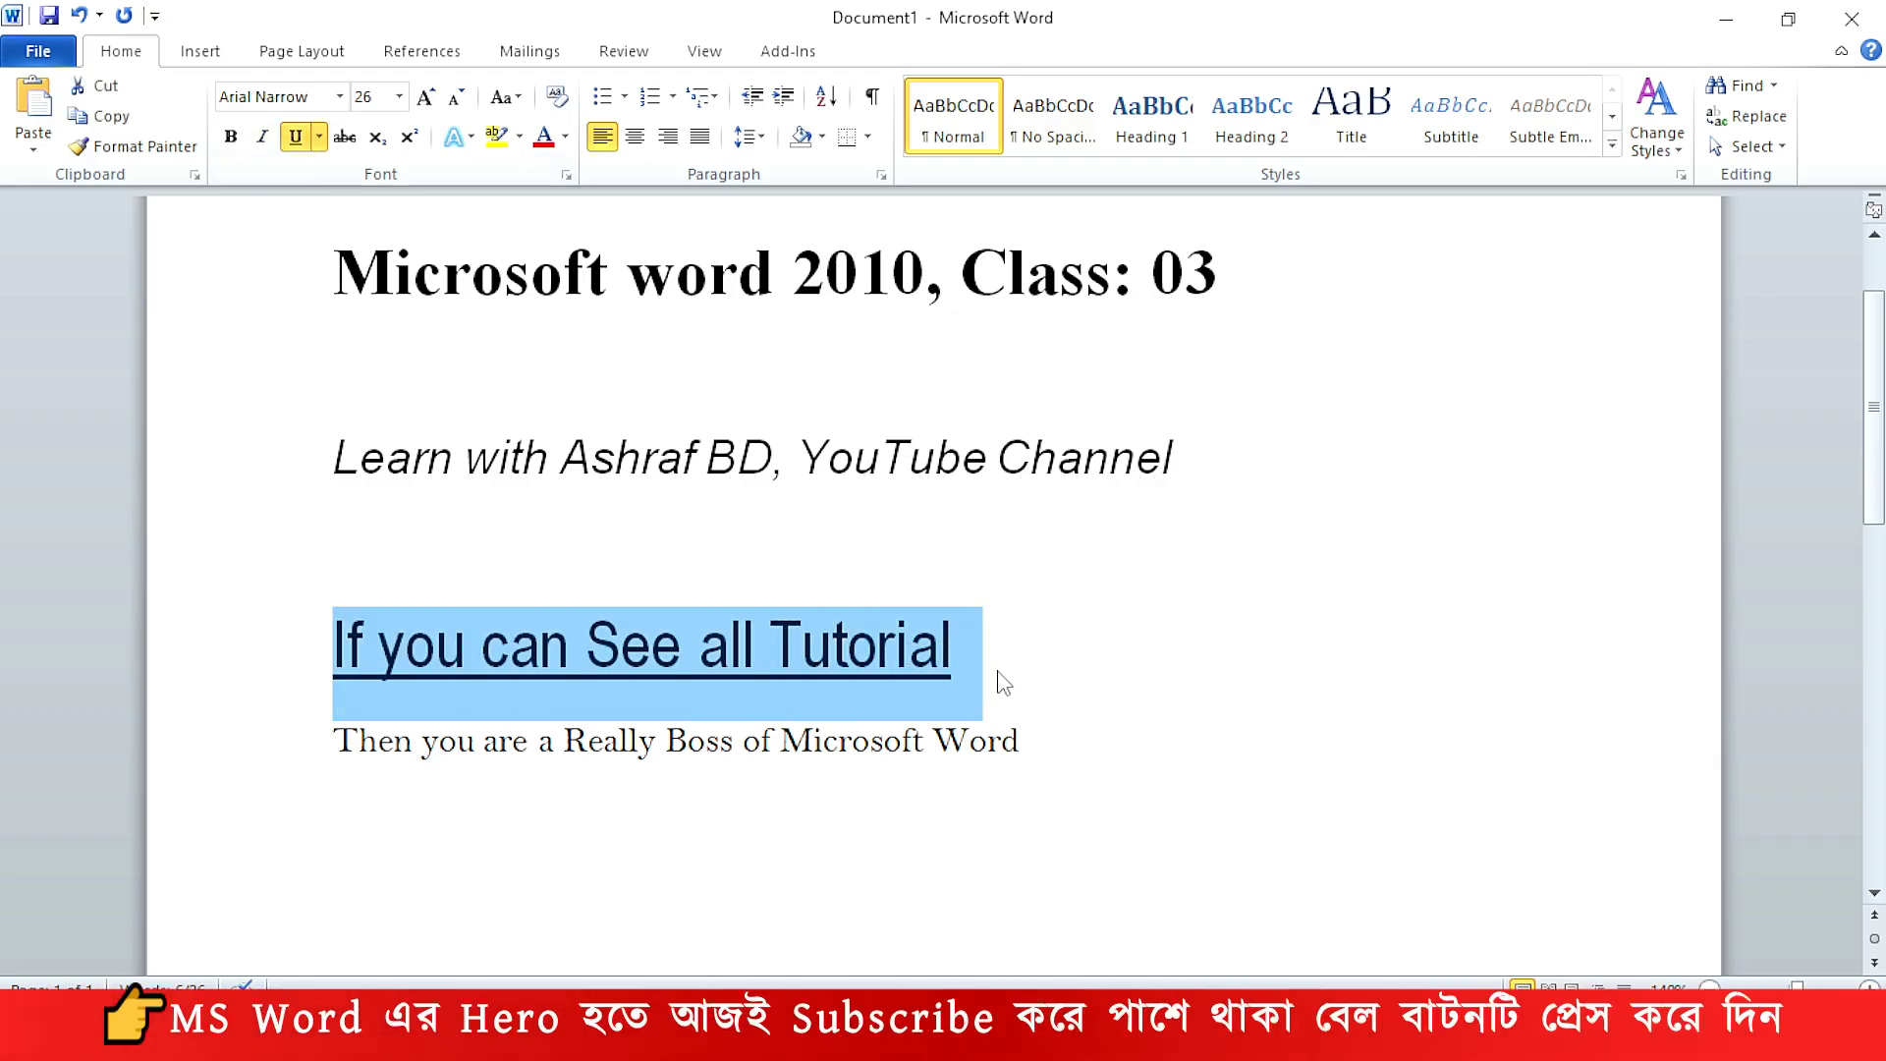
pyautogui.click(1398, 679)
pyautogui.press('Return')
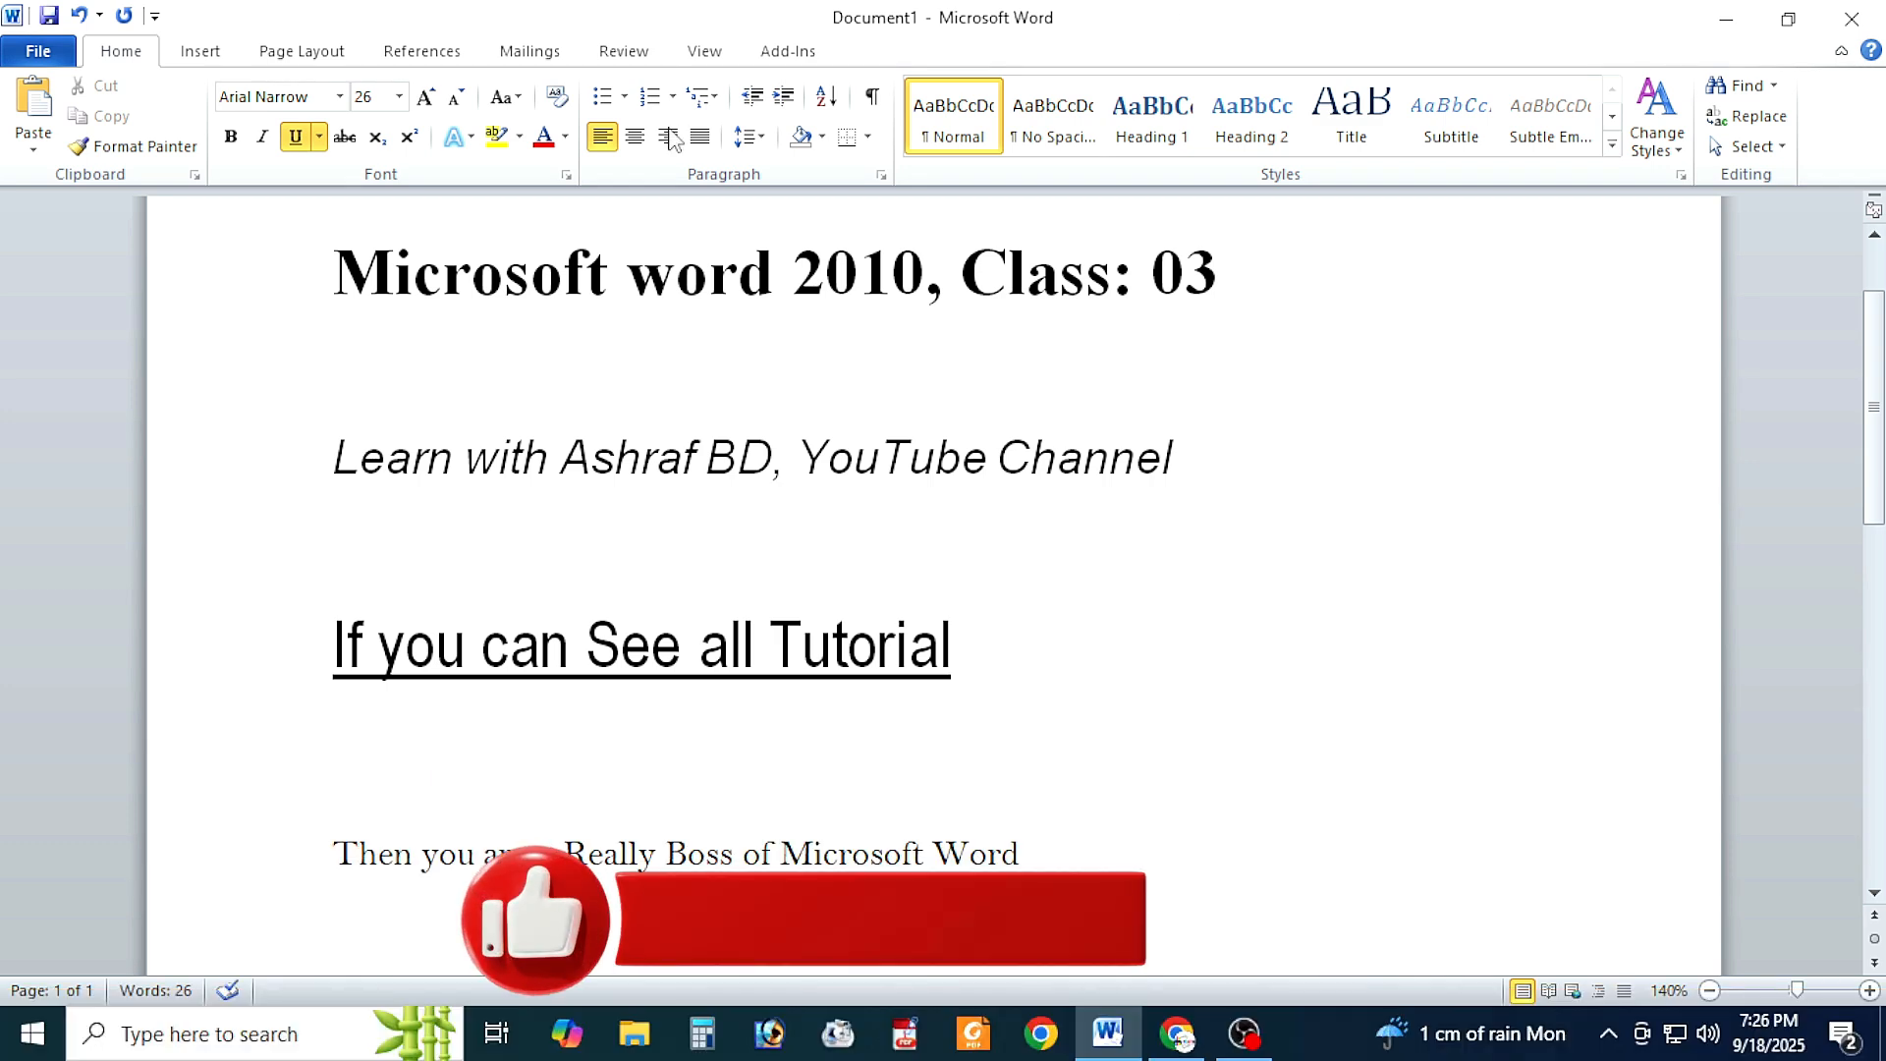
# Step: Apply bold, italic and underline to the fourth line, "Then you are a Really Boss of Microsoft Word"
pyautogui.scroll(-1, 979, 743)
pyautogui.click(1050, 765)
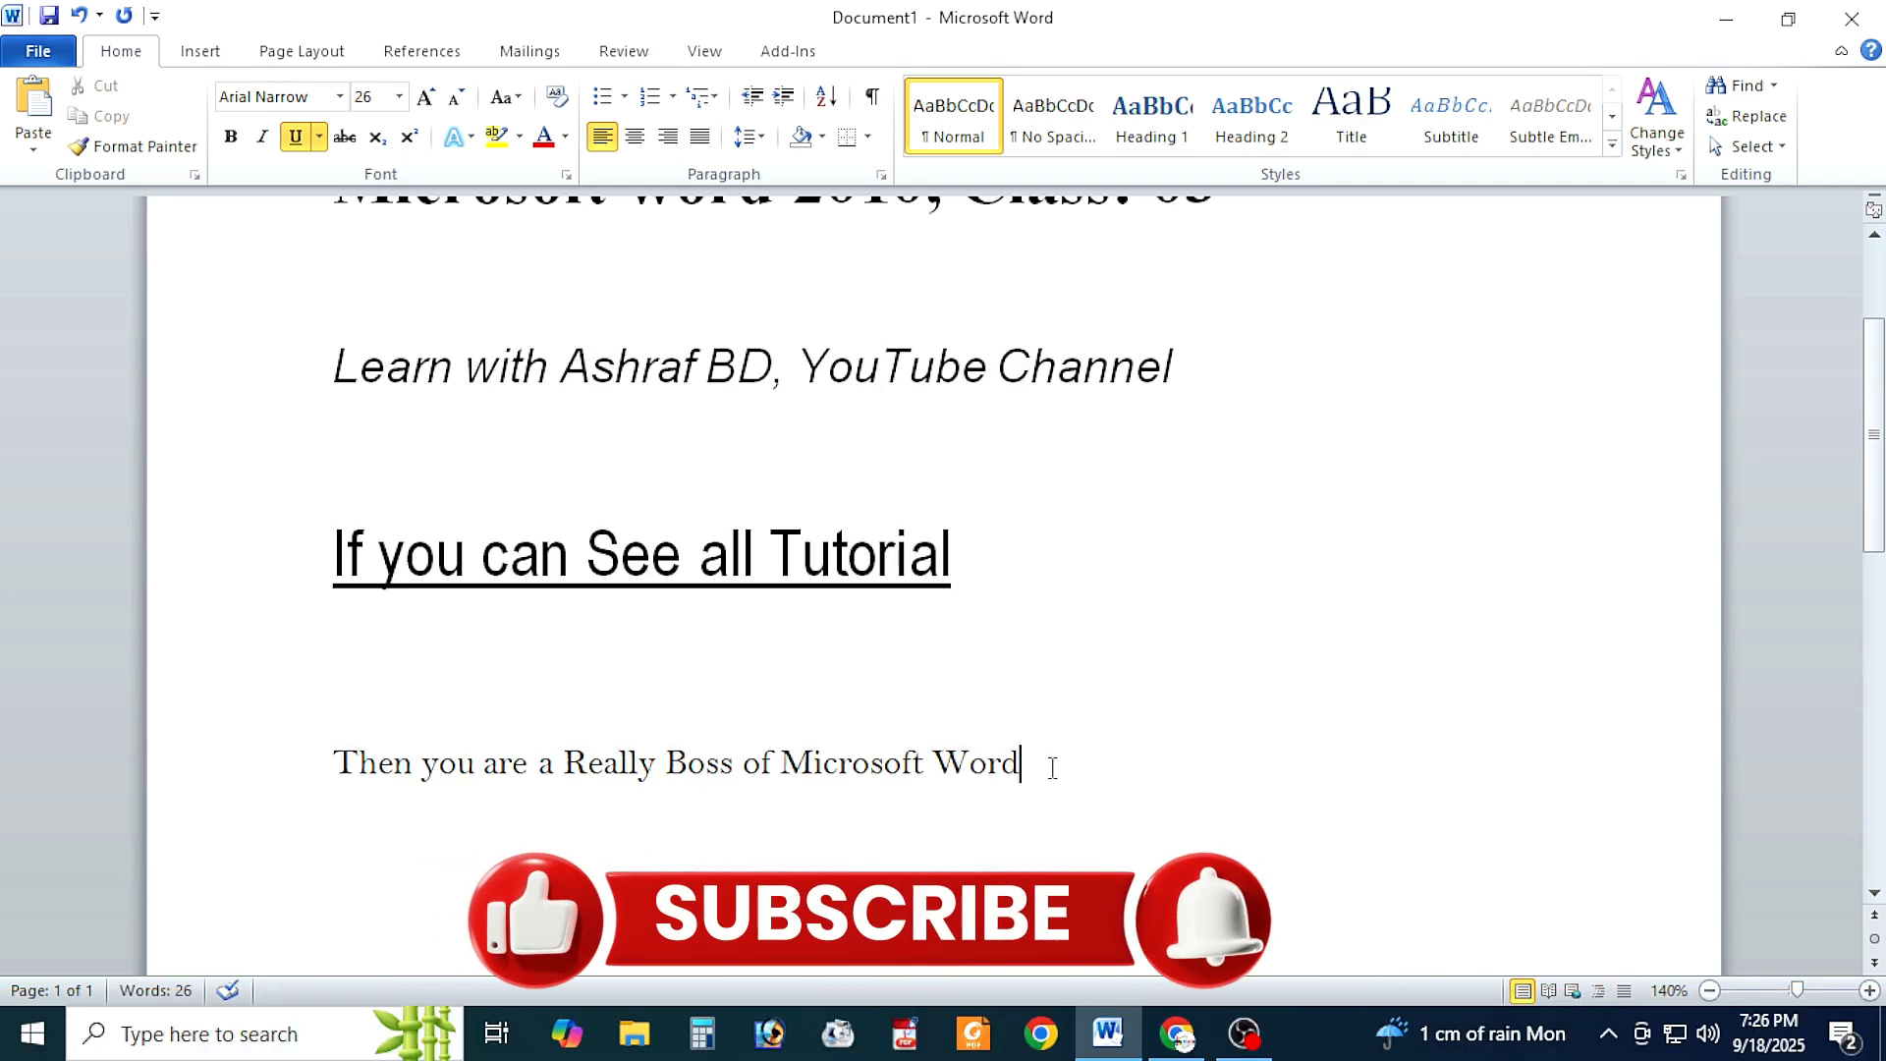
pyautogui.moveTo(1052, 767); pyautogui.dragTo(307, 754)
pyautogui.click(229, 137)
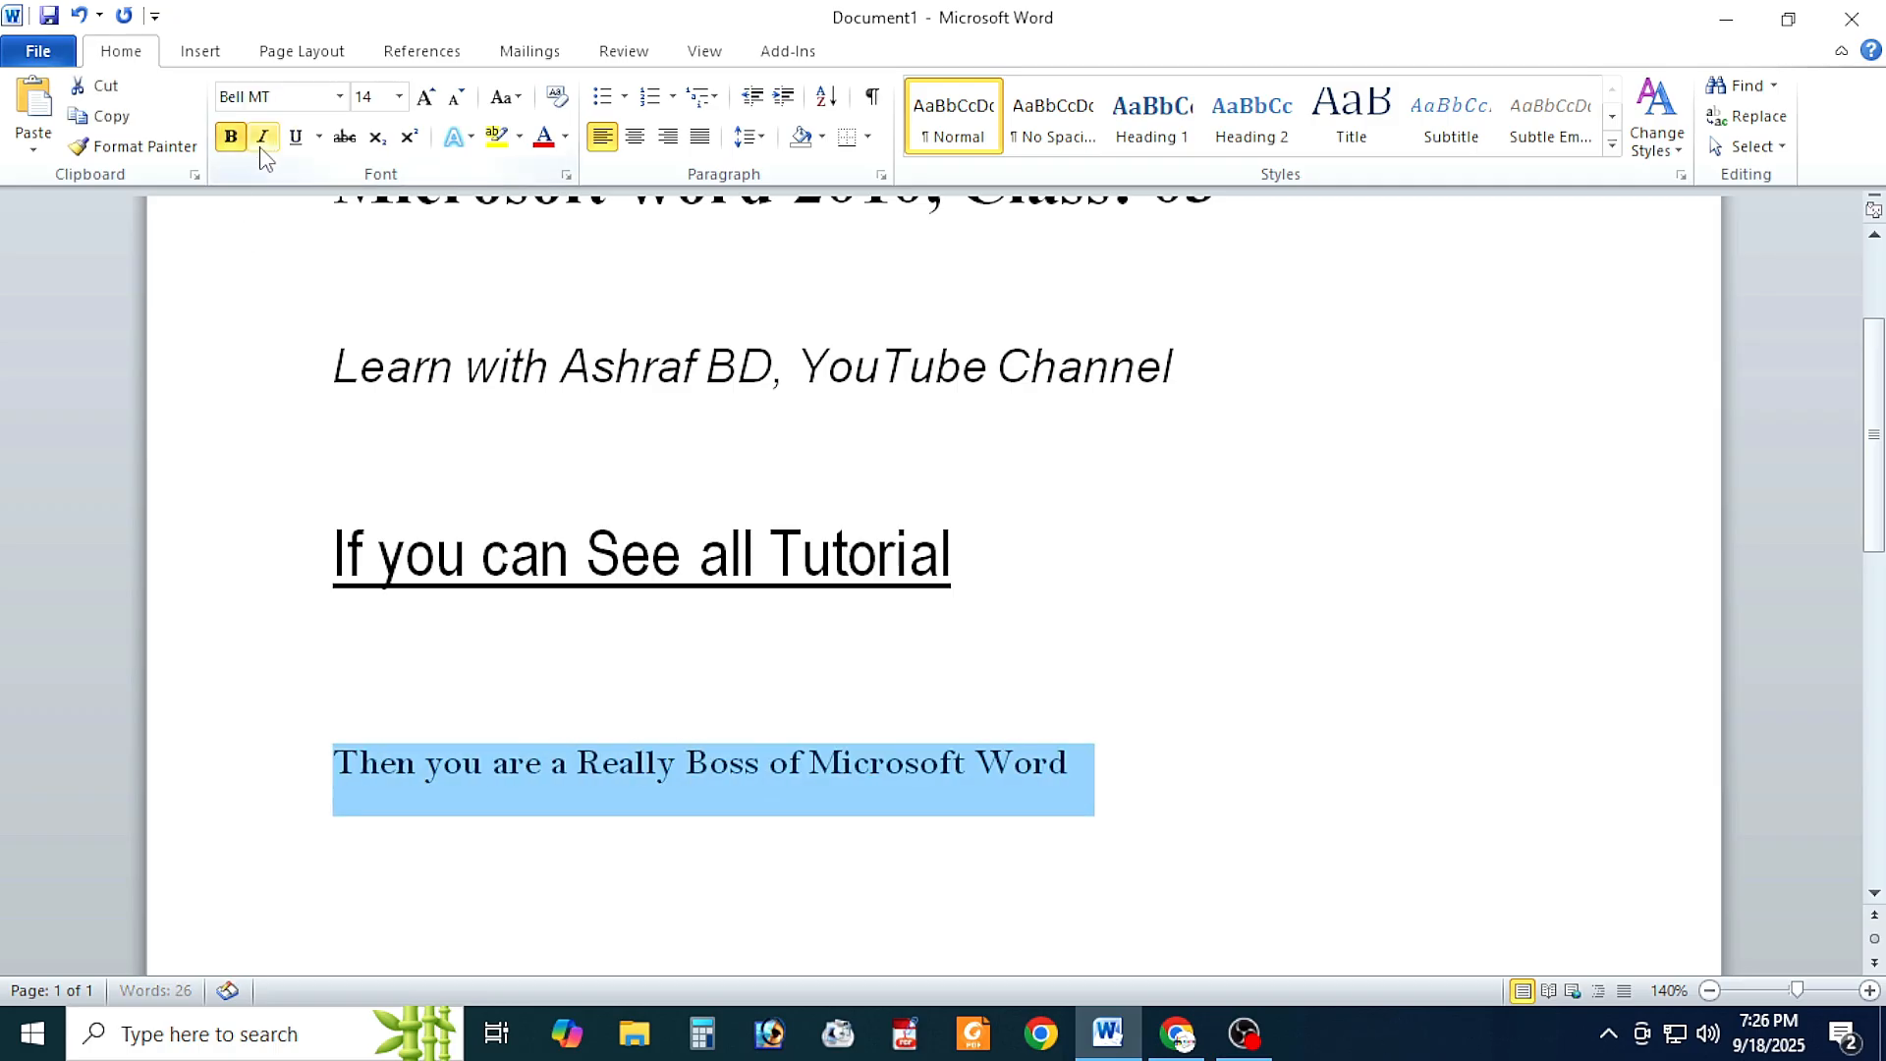
pyautogui.click(262, 137)
pyautogui.click(296, 138)
pyautogui.click(1152, 716)
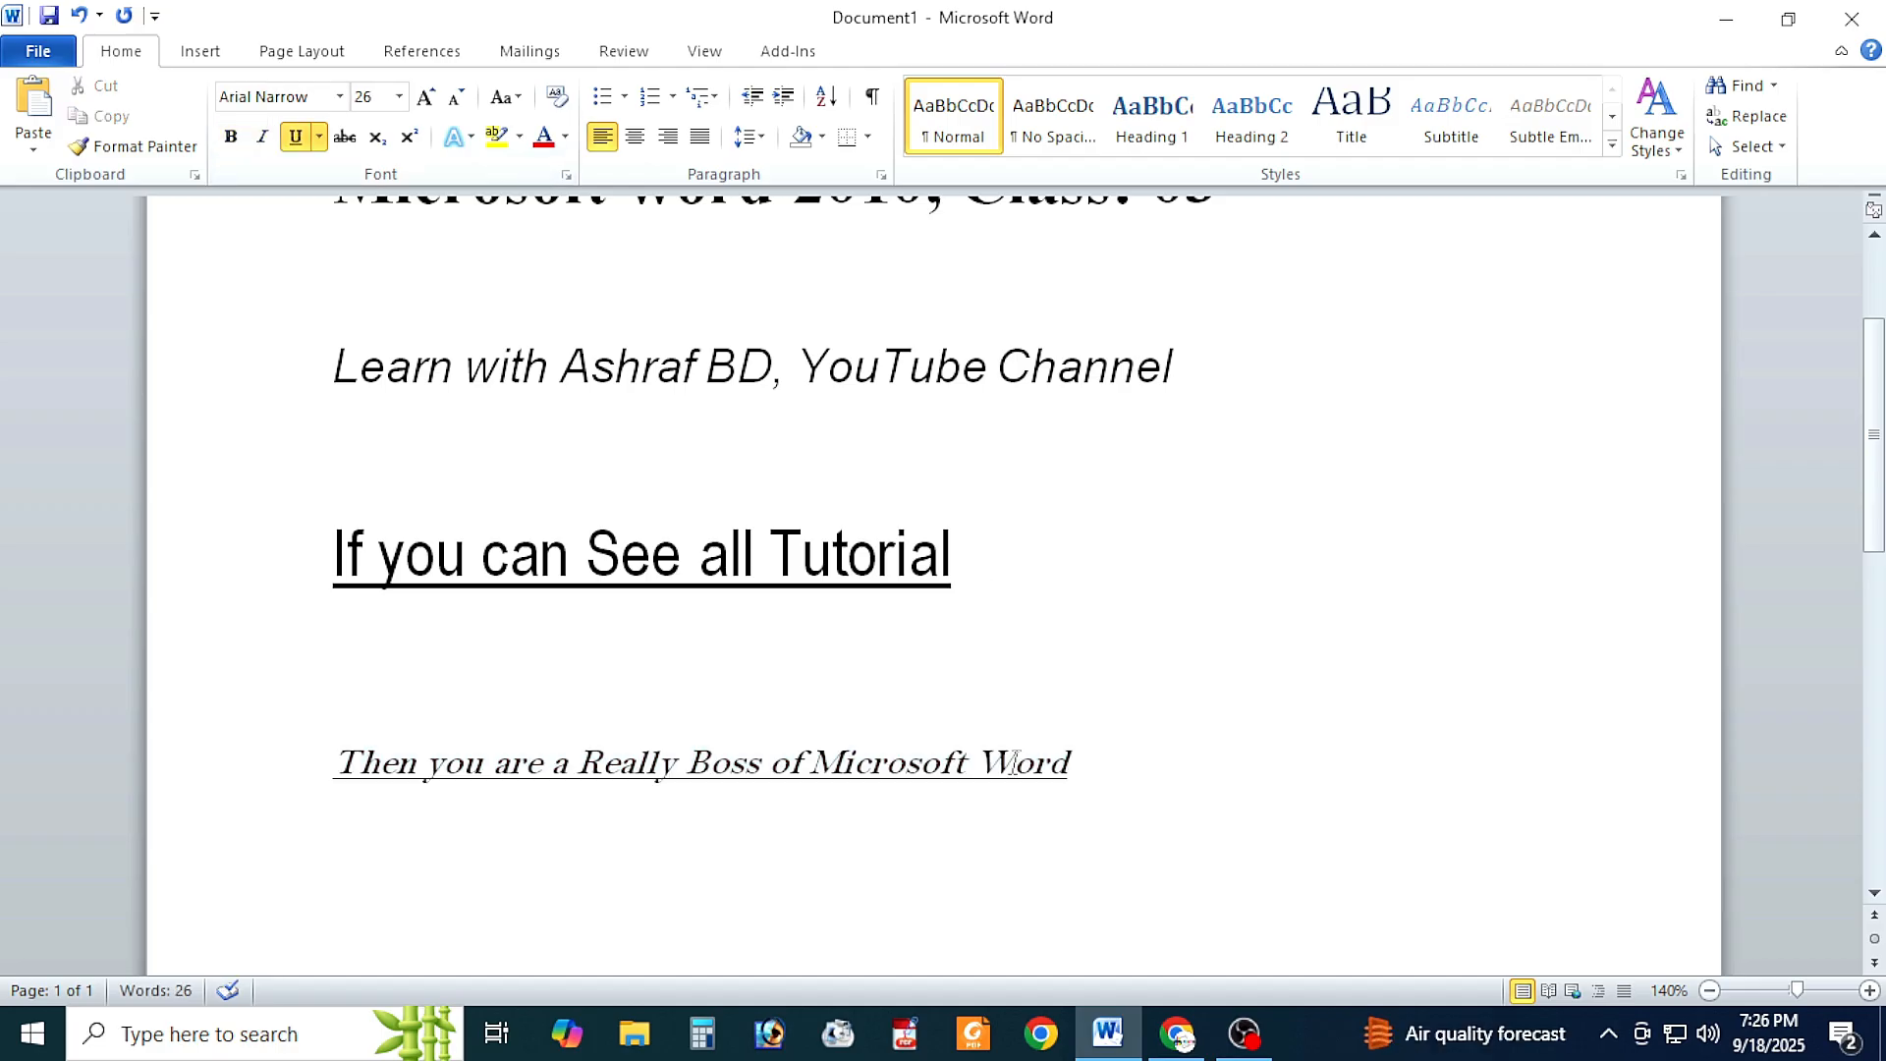
# Step: Delete the three blank lines separating the four lines of text
pyautogui.scroll(1, 1011, 762)
pyautogui.scroll(-1, 1014, 762)
pyautogui.scroll(1, 1015, 762)
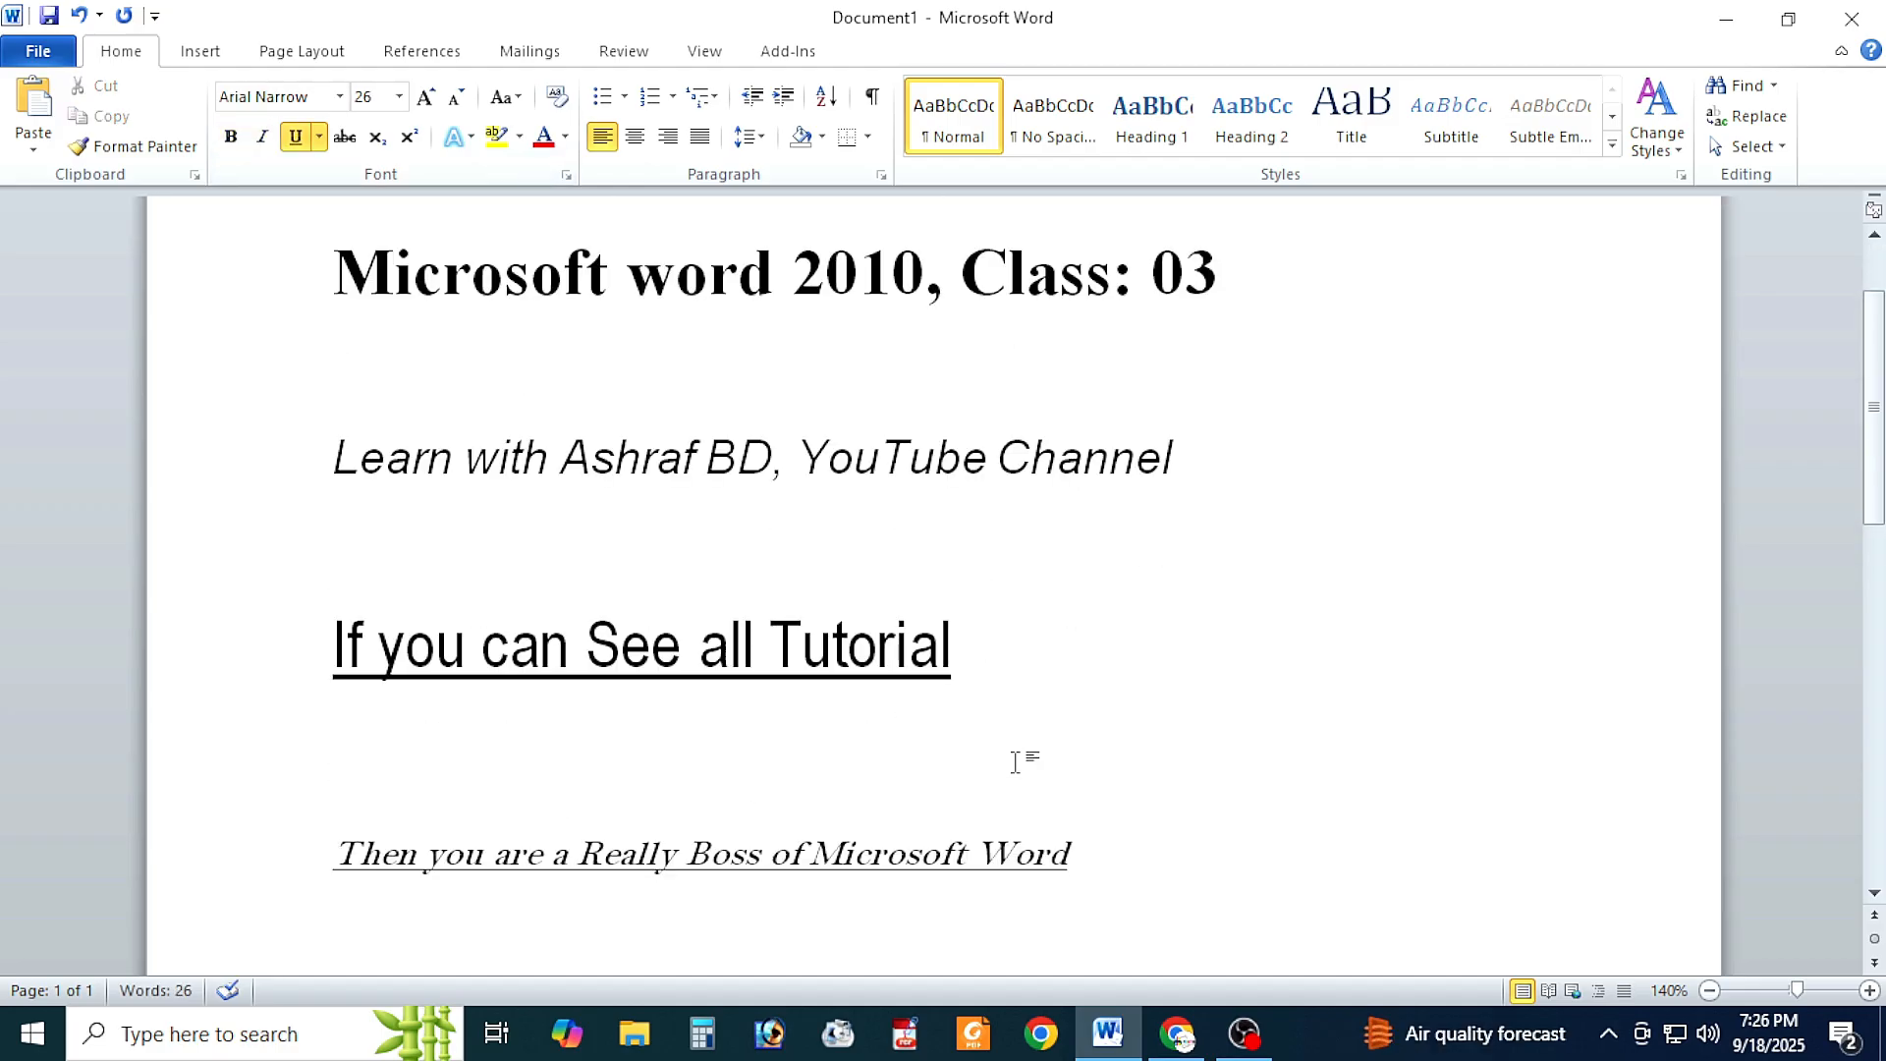
pyautogui.scroll(-1, 1014, 762)
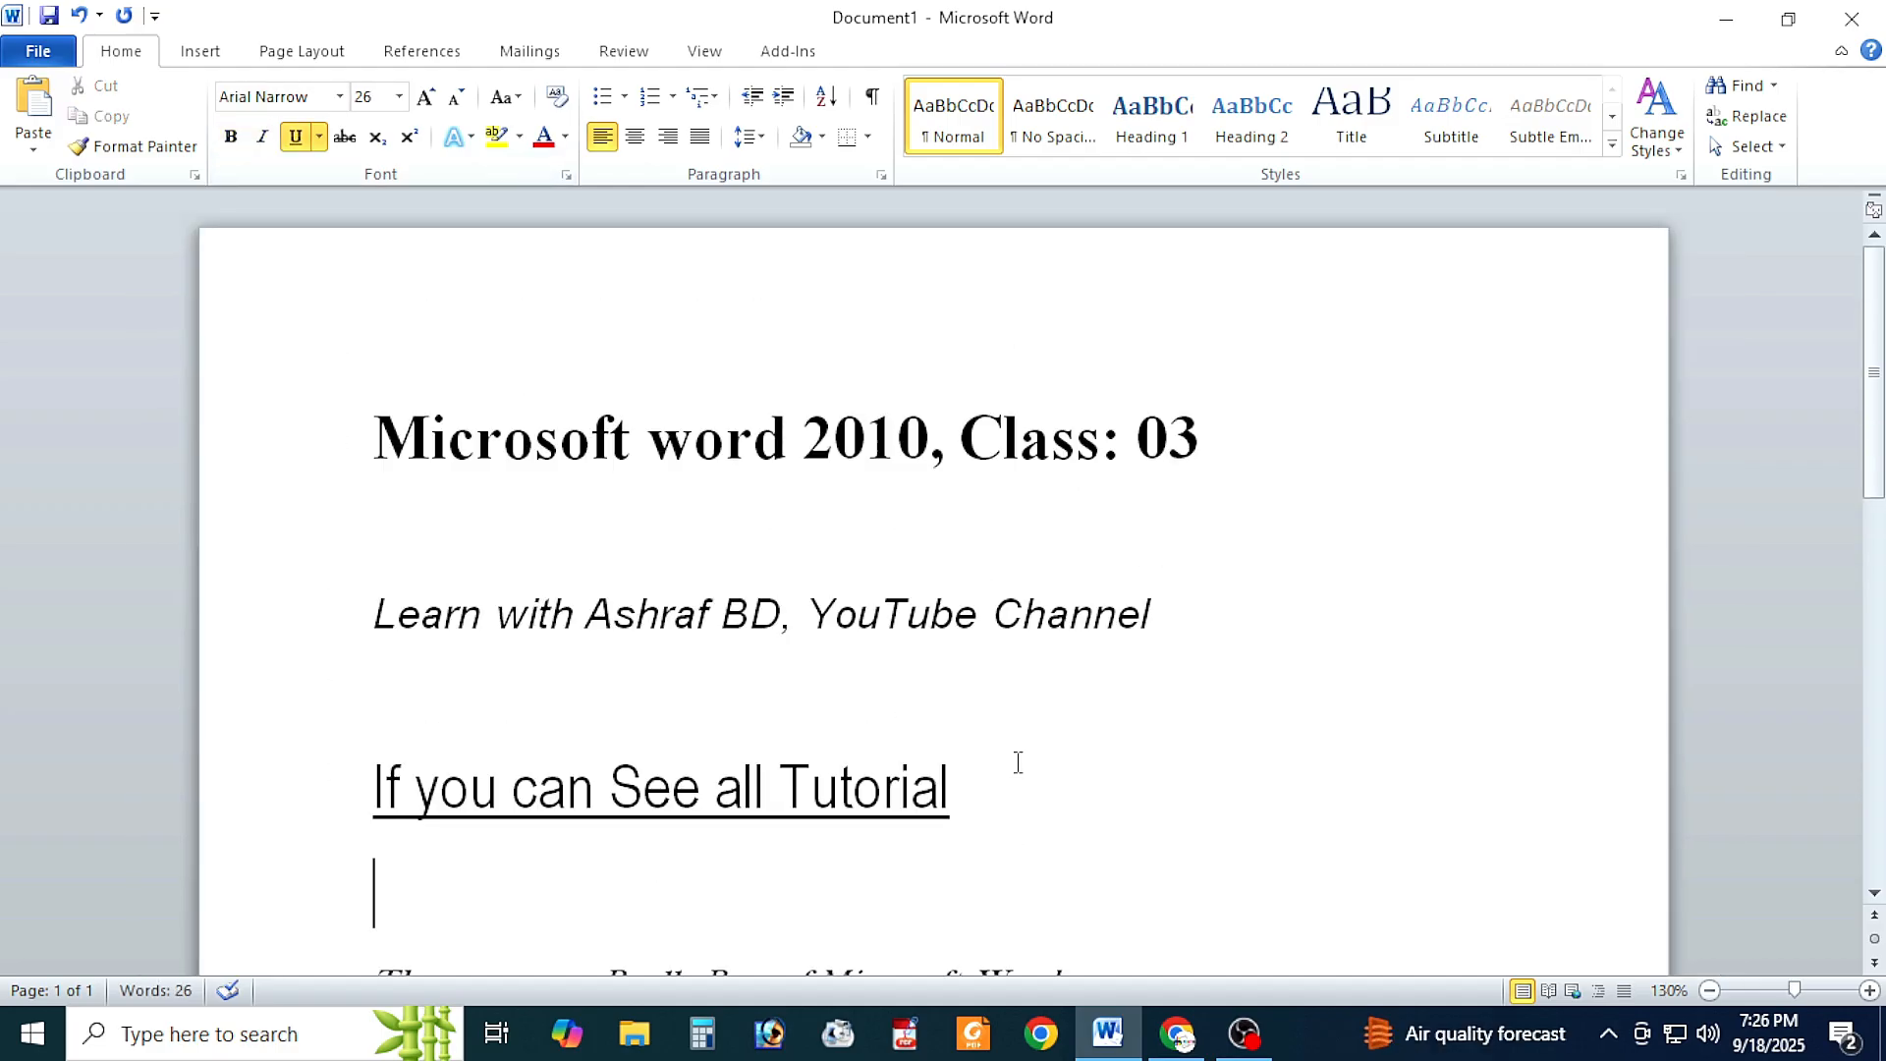
pyautogui.click(419, 443)
pyautogui.press('BackSpace')
pyautogui.click(429, 538)
pyautogui.press('BackSpace')
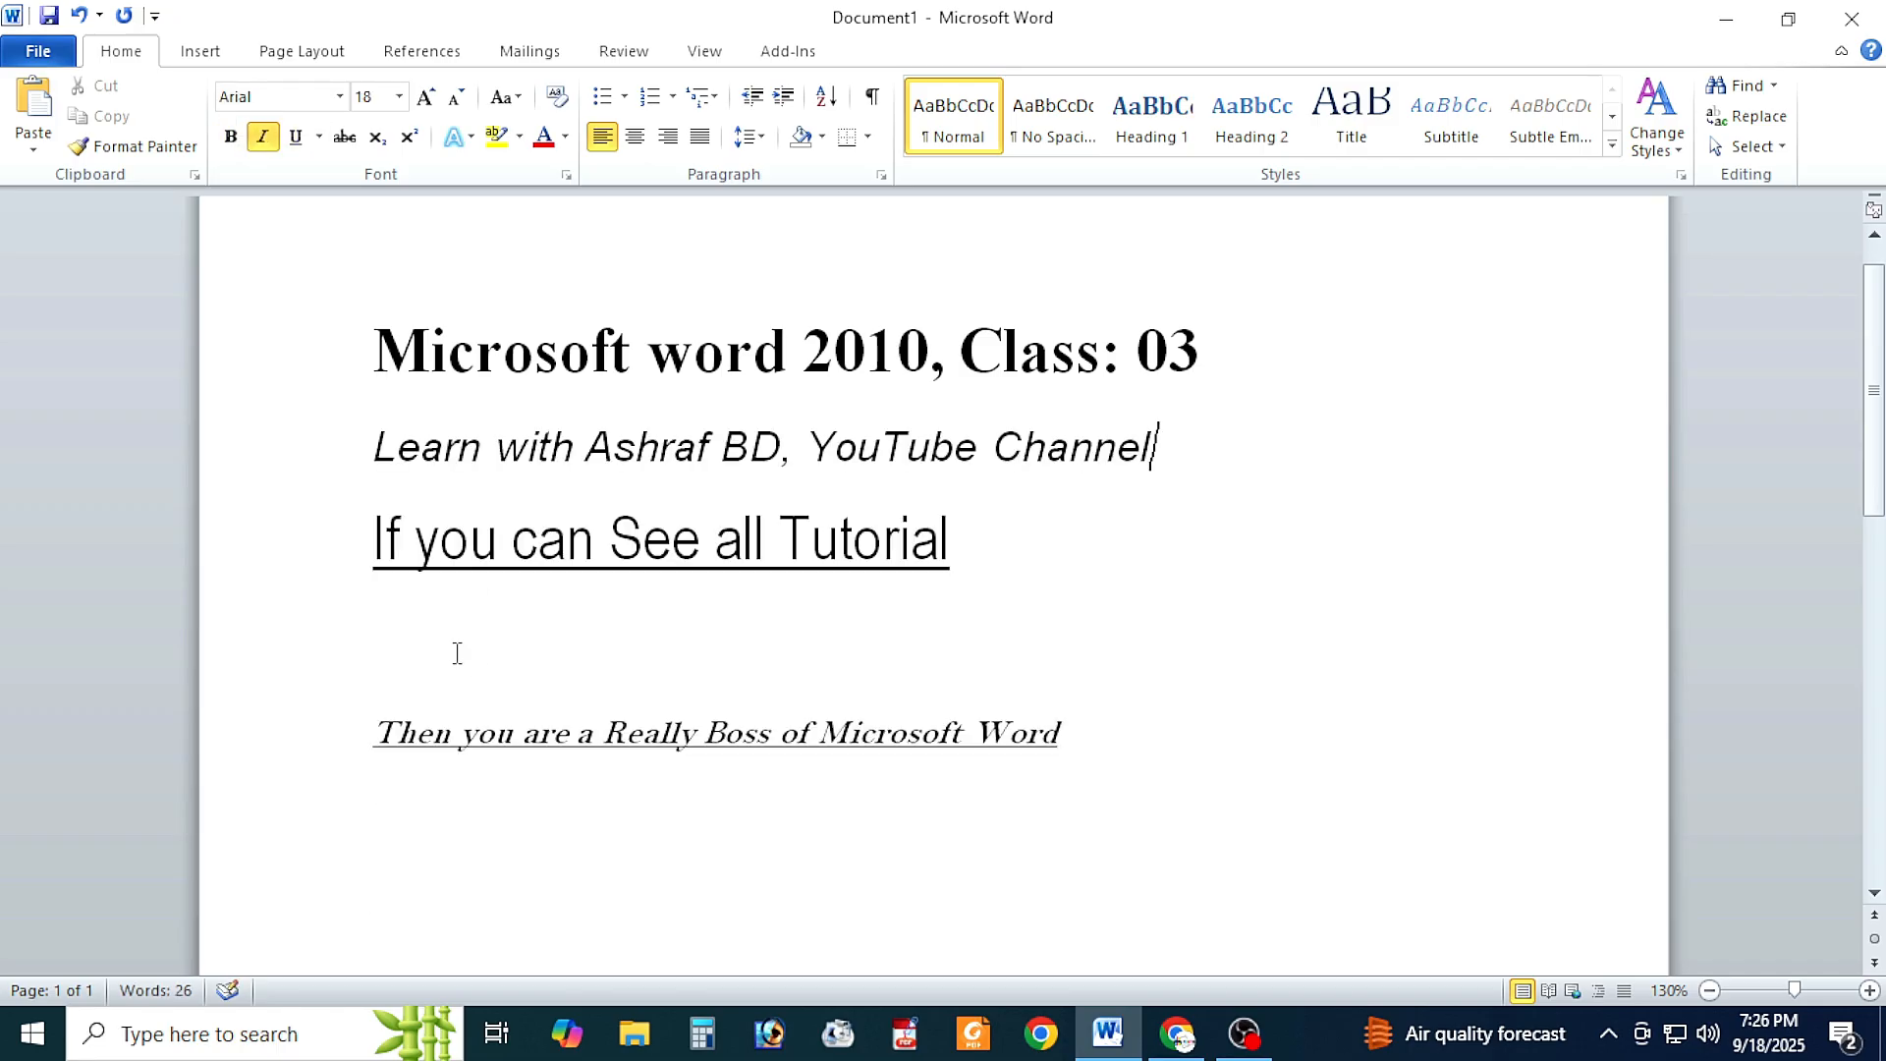
pyautogui.click(457, 652)
pyautogui.press('BackSpace')
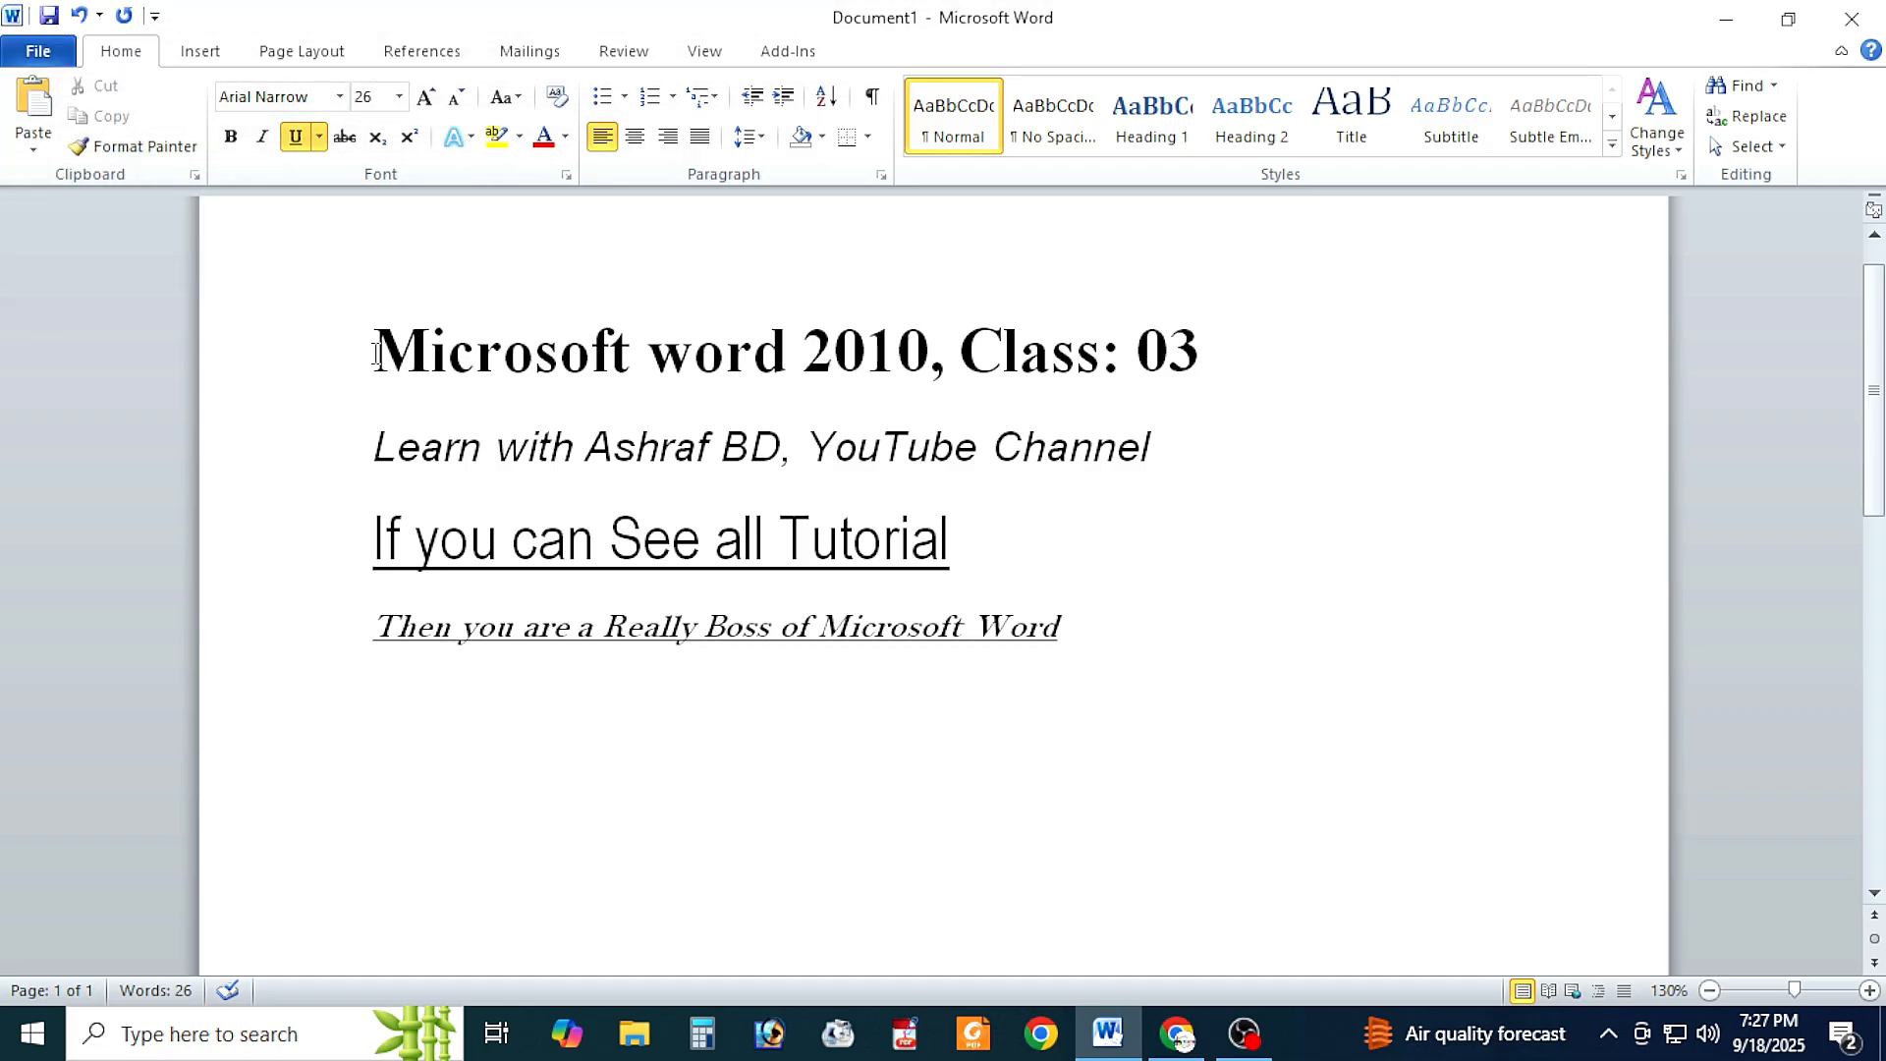
# Step: Change the font color of the first line, "Microsoft word 2010, Class: 03", to the standard Red
pyautogui.moveTo(374, 354); pyautogui.dragTo(1228, 366)
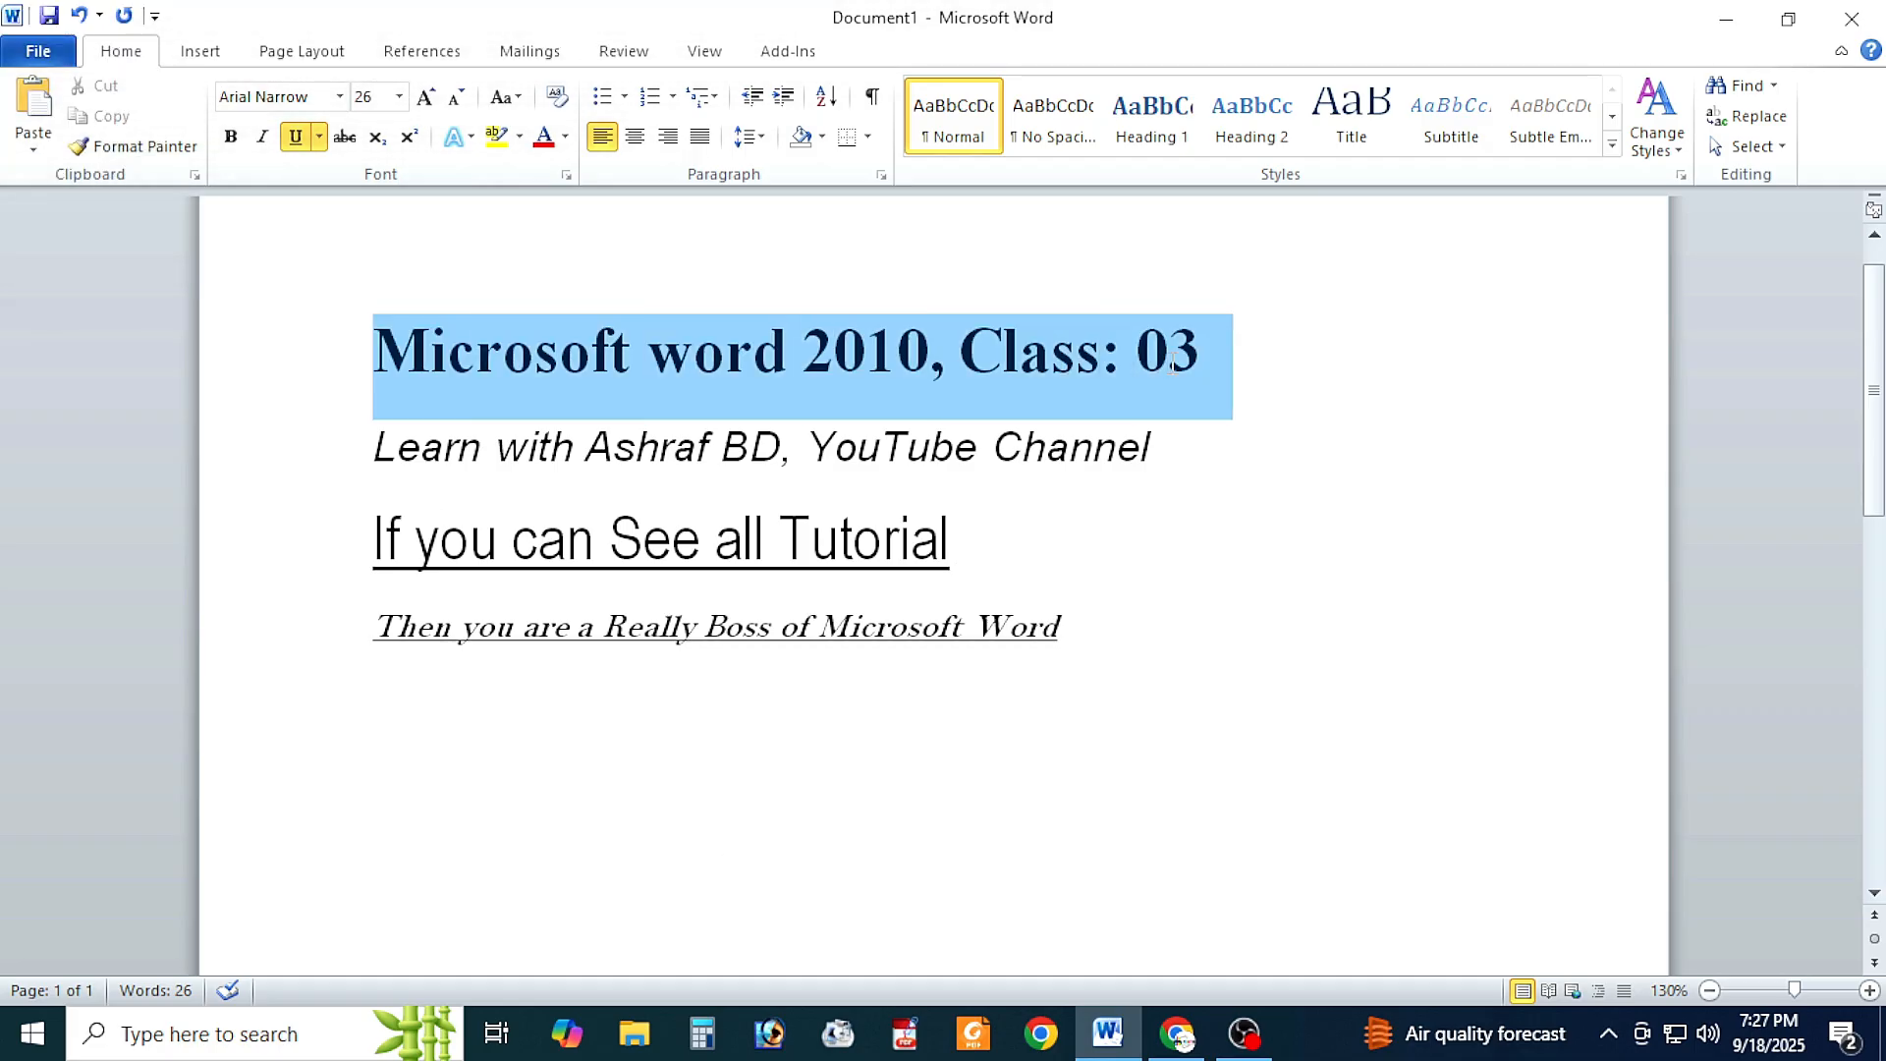
pyautogui.click(566, 138)
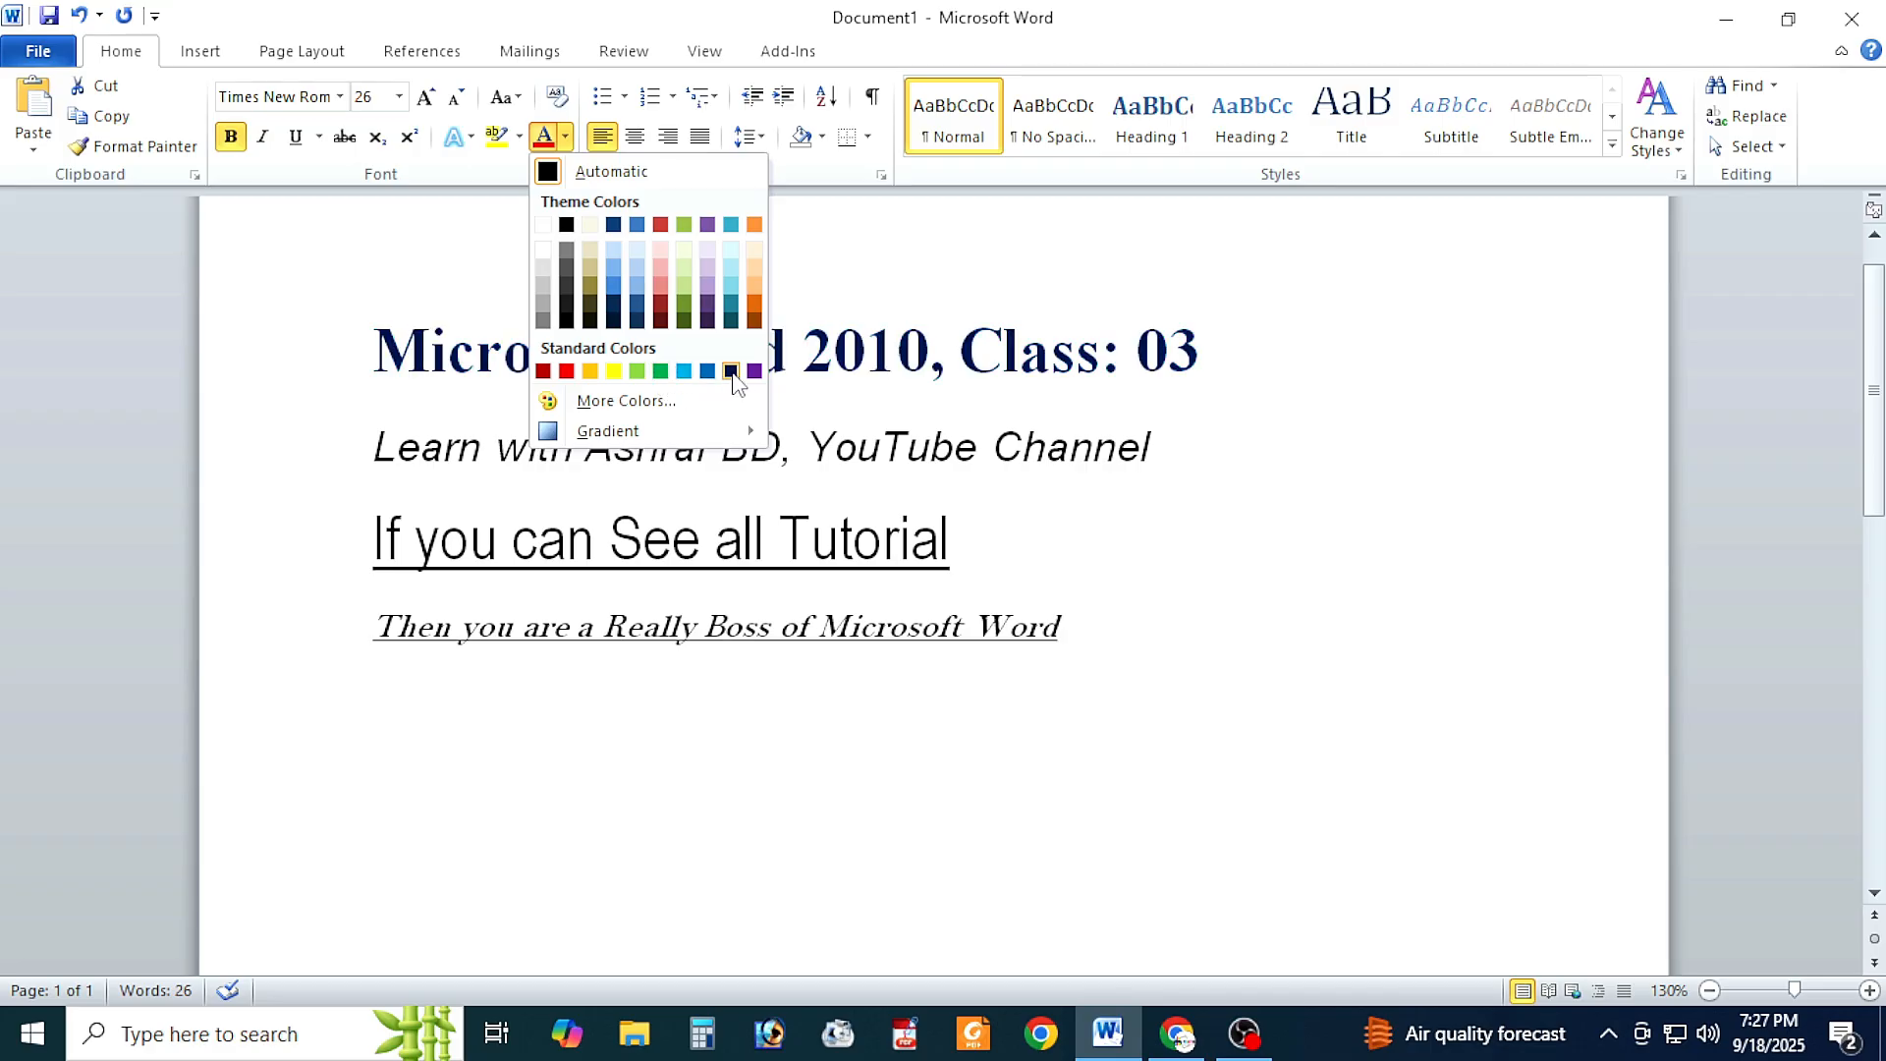
pyautogui.click(568, 372)
pyautogui.click(1186, 598)
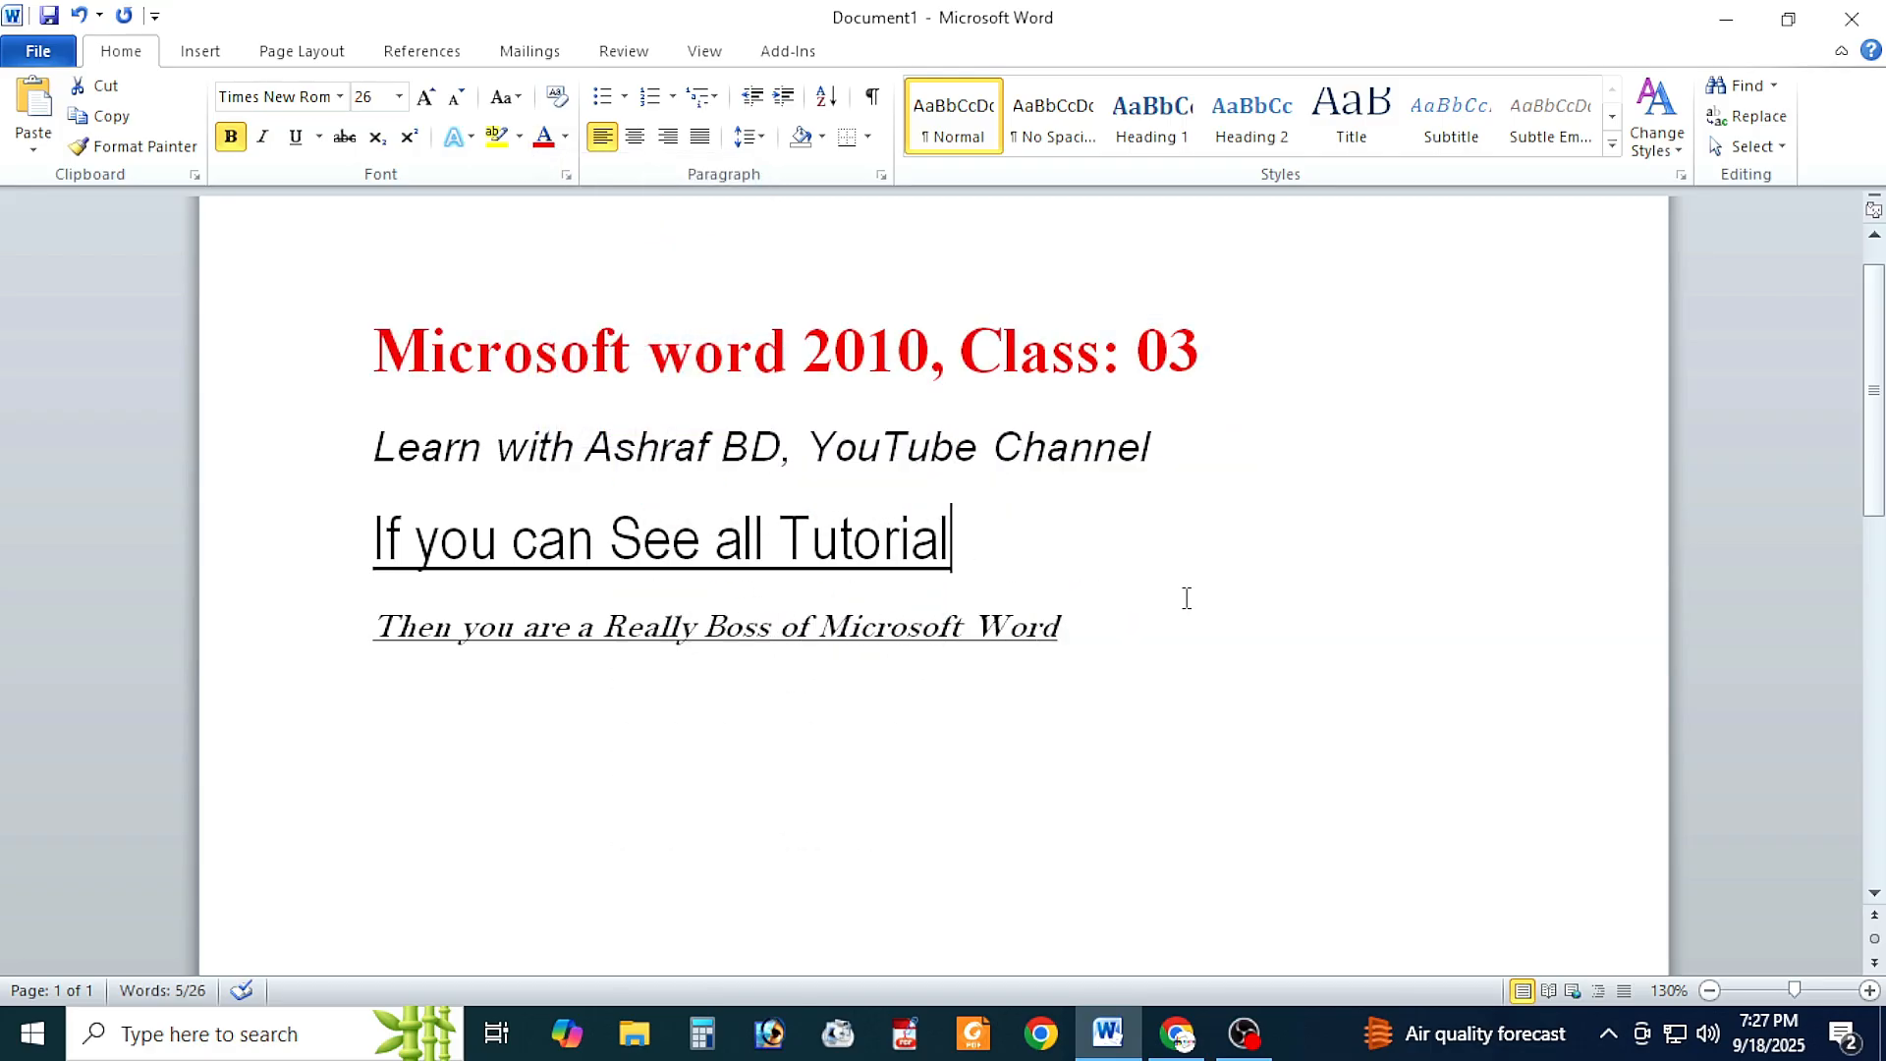
# Step: Change the font color of the second line, the one ending in "YouTube Channel", to the standard green
pyautogui.moveTo(366, 457); pyautogui.dragTo(1169, 458)
pyautogui.click(566, 137)
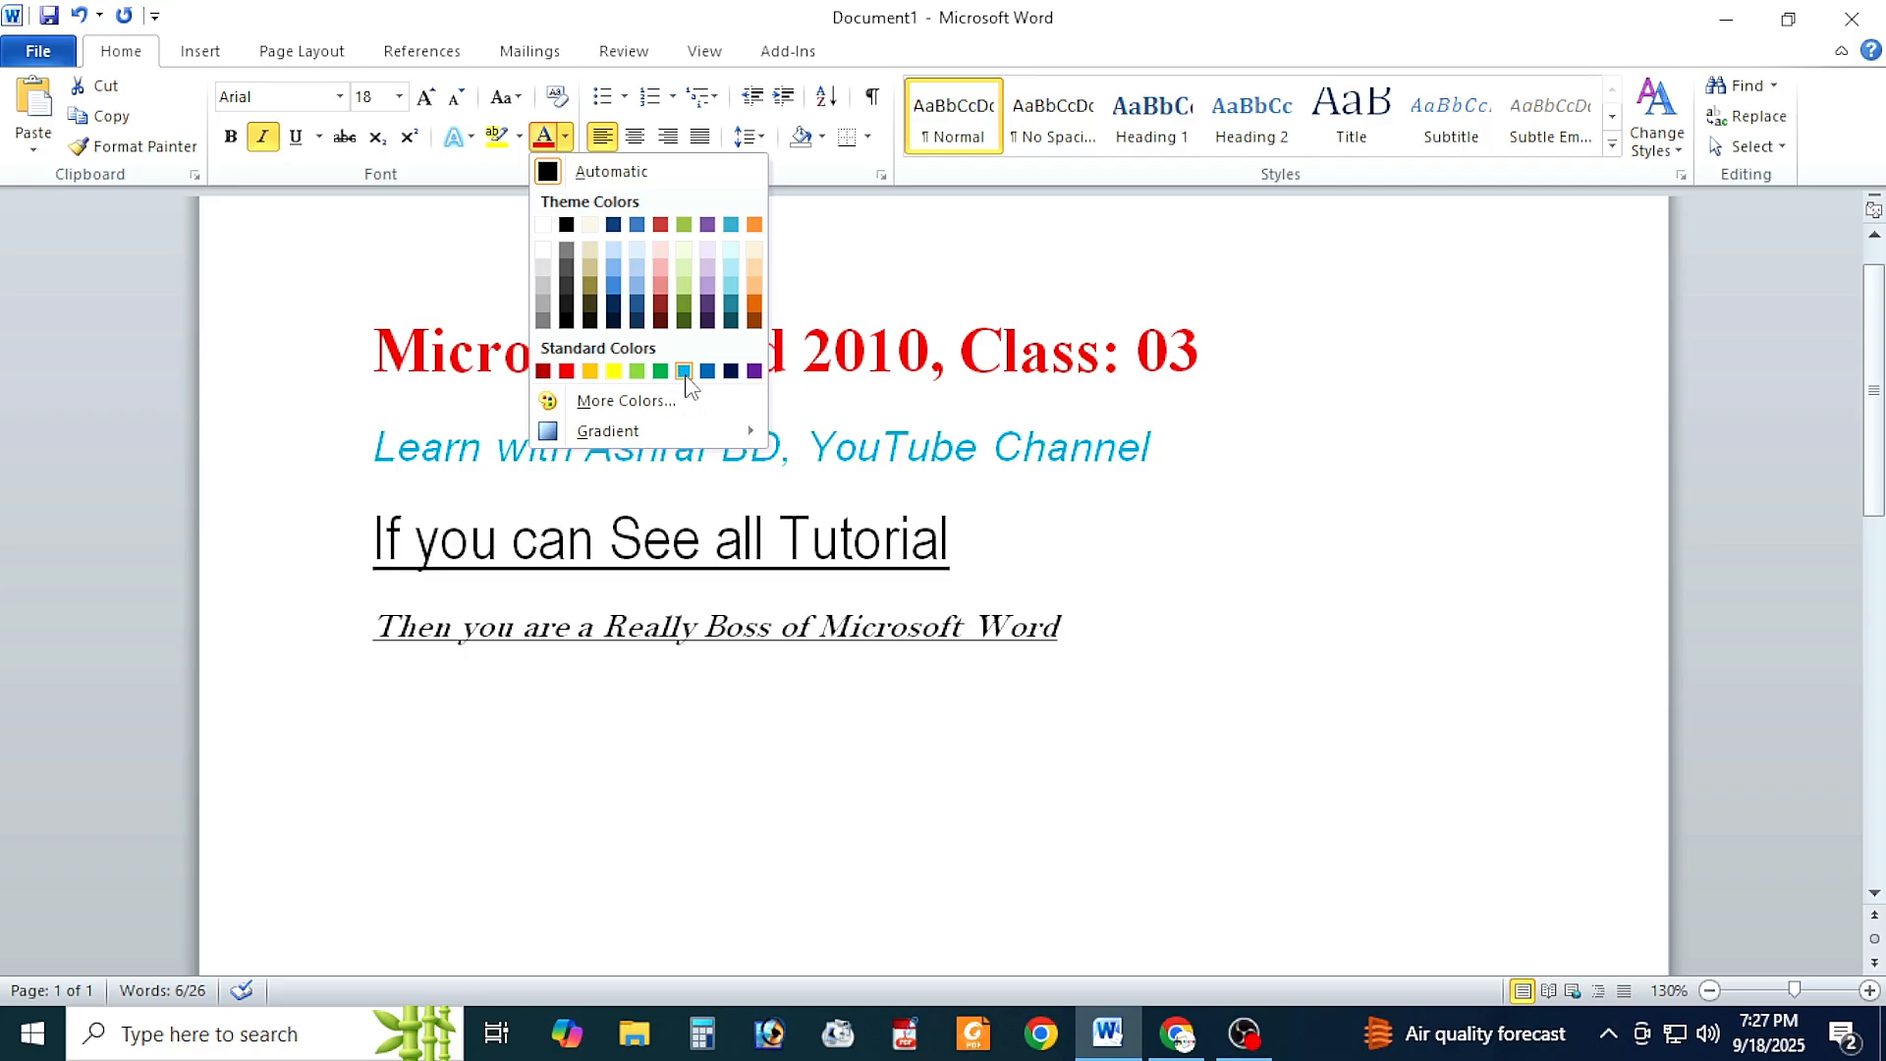
pyautogui.click(661, 371)
# Step: Open the font color choices for the third line, "If you can See all Tutorial"
pyautogui.click(951, 539)
pyautogui.moveTo(375, 539); pyautogui.dragTo(945, 538)
pyautogui.click(565, 138)
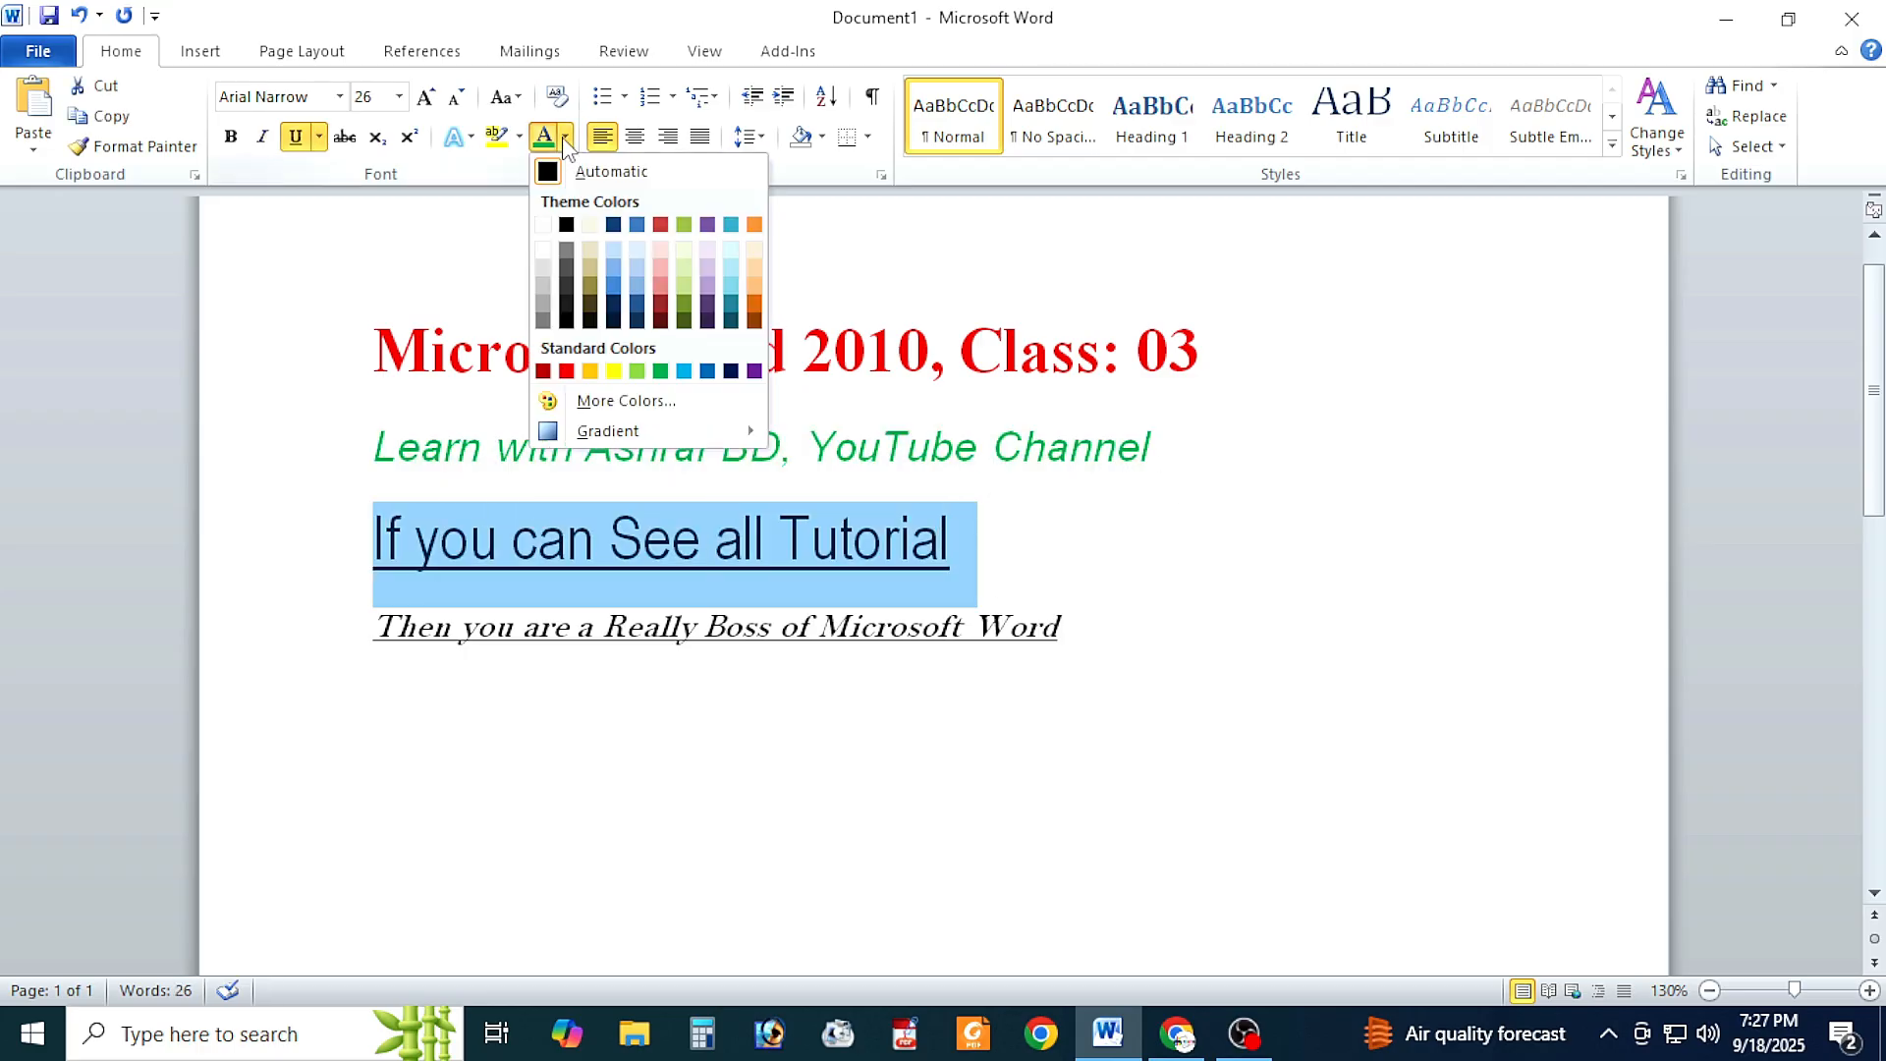